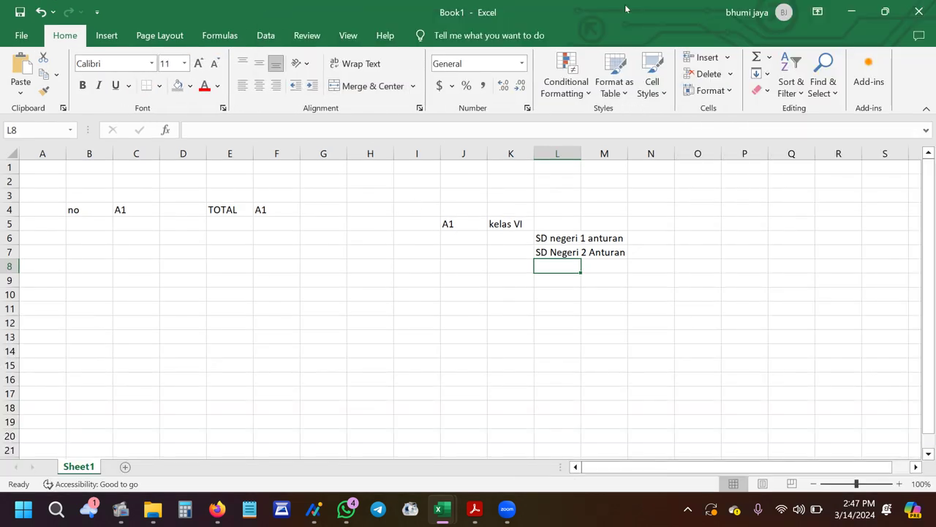
# Arrange the workbook at full height beside the Zoom meeting window, and widen the meeting until it meets the workbook's edge.
pyautogui.press('super+Down')
pyautogui.moveTo(753, 21); pyautogui.dragTo(309, 60)
pyautogui.moveTo(209, 65); pyautogui.dragTo(0, 1)
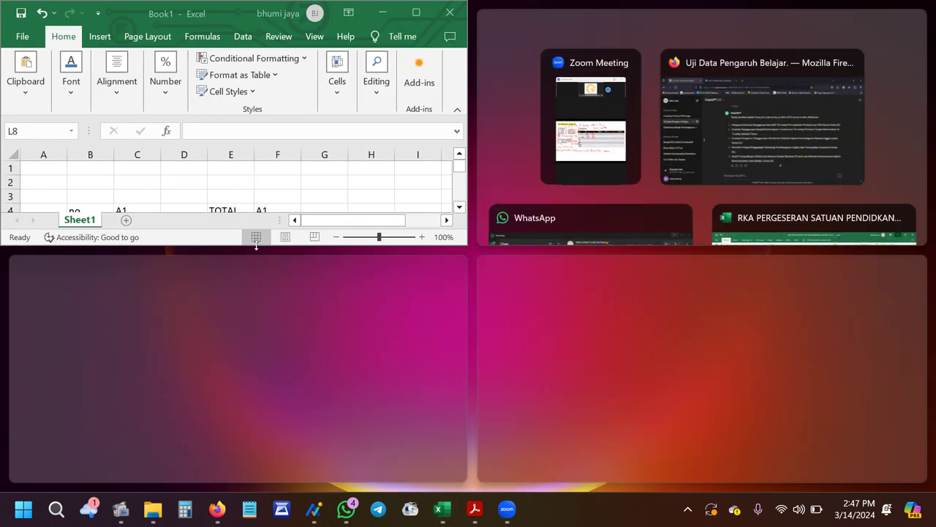
pyautogui.moveTo(256, 246); pyautogui.dragTo(256, 490)
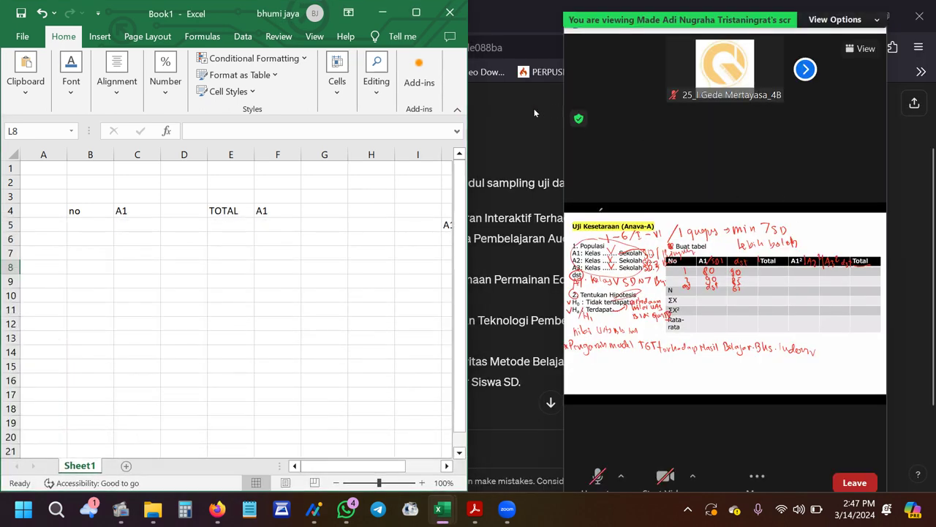
pyautogui.moveTo(561, 94); pyautogui.dragTo(469, 94)
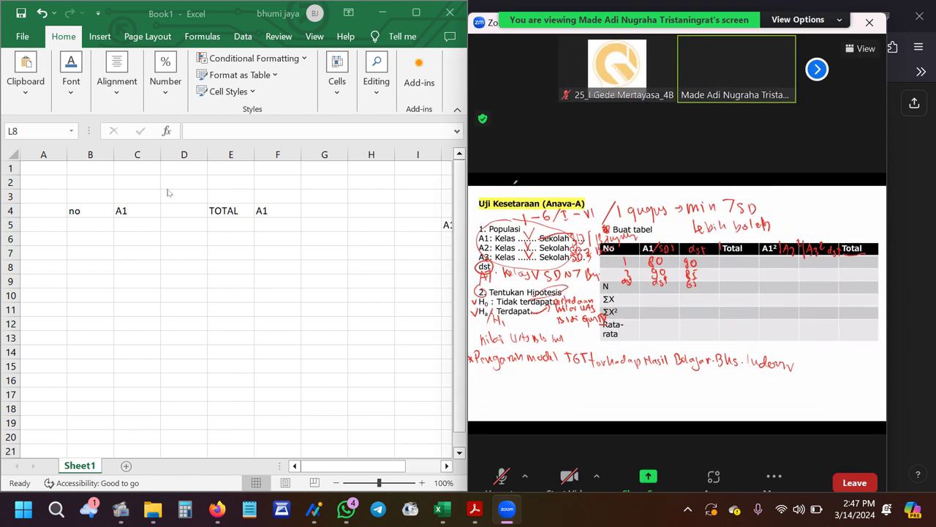
# Insert six new columns before column D, between the A1 and TOTAL headers.
pyautogui.click(140, 221)
pyautogui.click(177, 211)
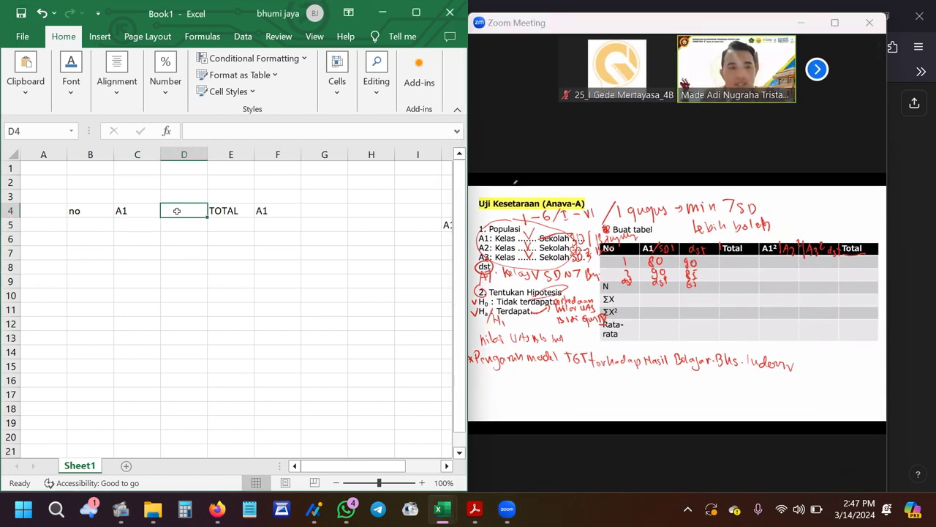
pyautogui.moveTo(184, 155); pyautogui.dragTo(409, 158)
pyautogui.rightClick(408, 158)
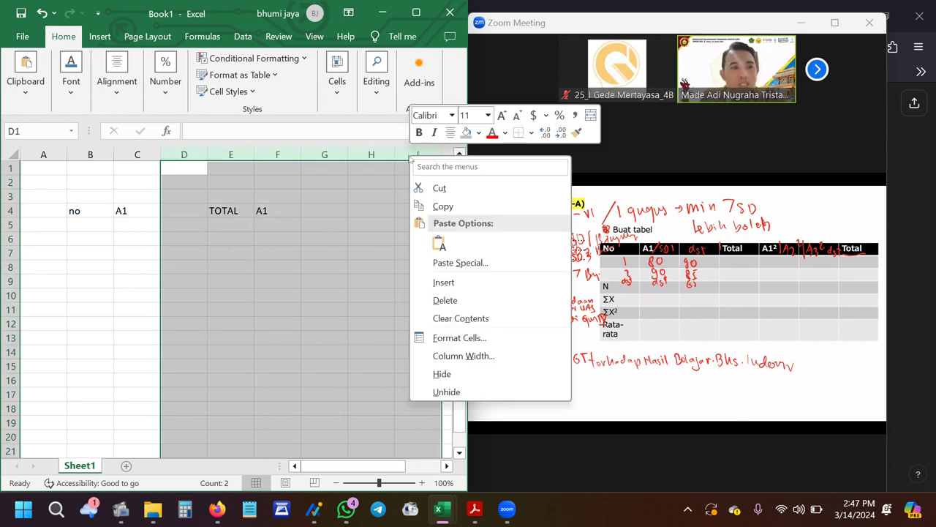
pyautogui.click(444, 282)
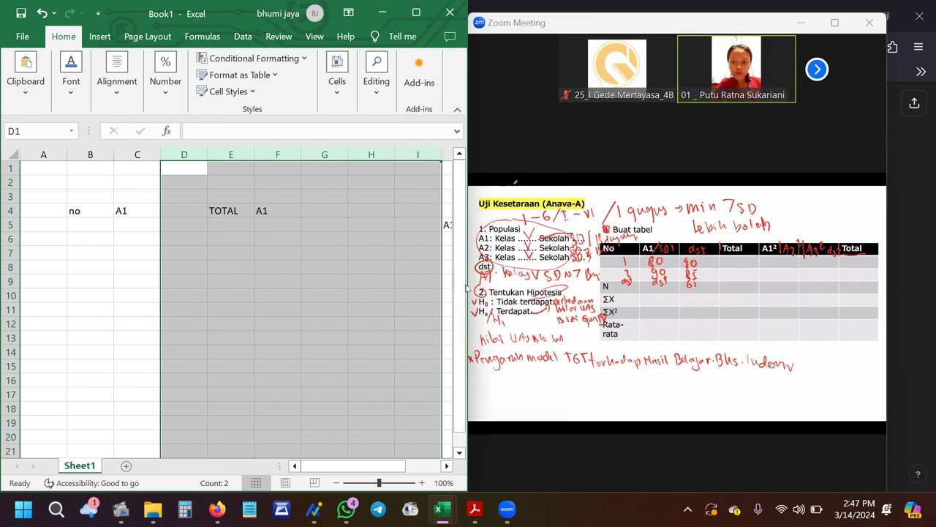
# Enter the headers a2, A3, A4, A5, A6 and A7 across cells D4 to I4.
pyautogui.click(180, 211)
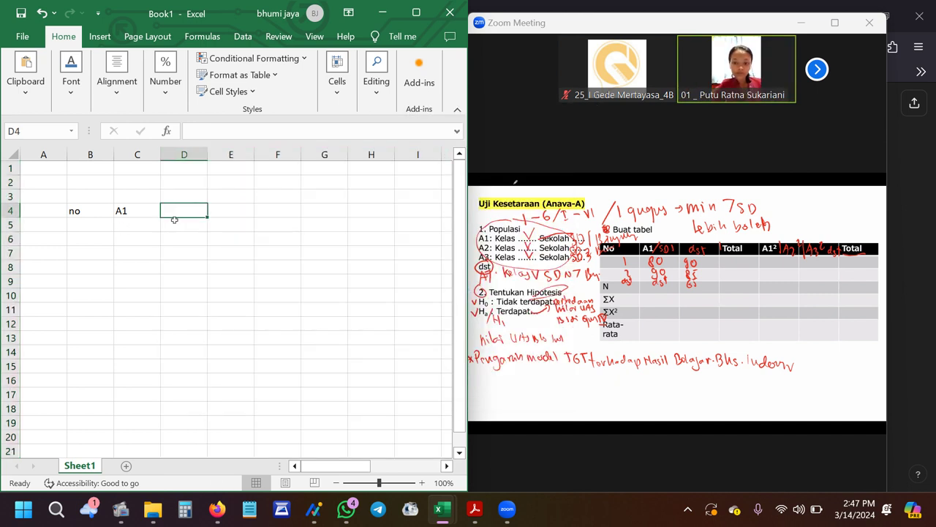
pyautogui.write('a2')
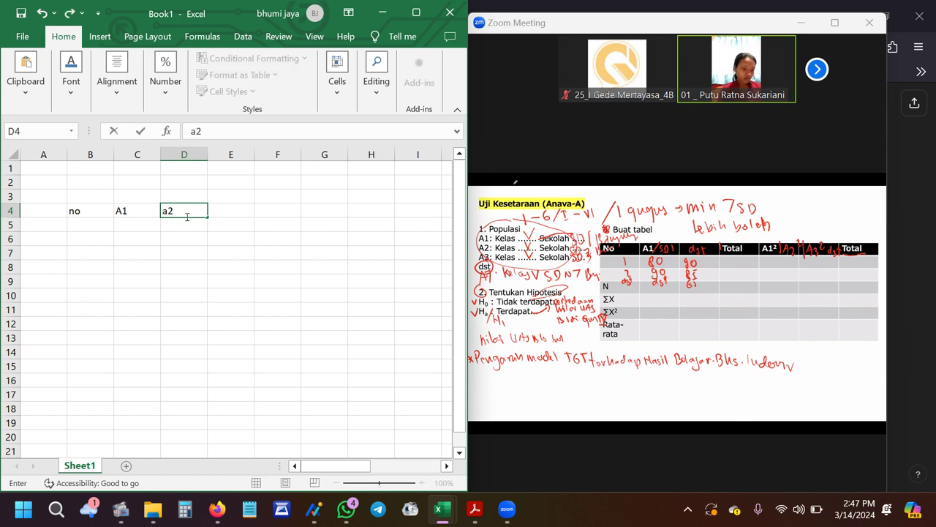
pyautogui.press('Tab')
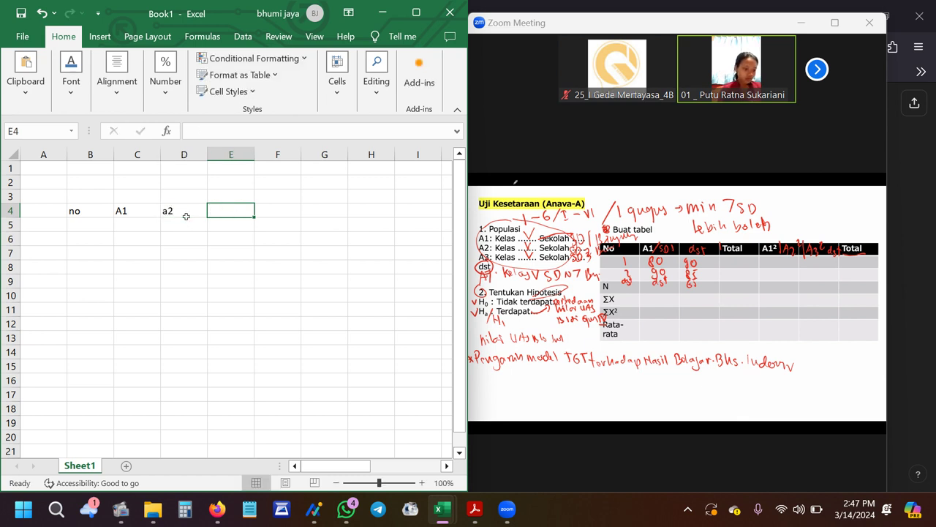
pyautogui.write('A3')
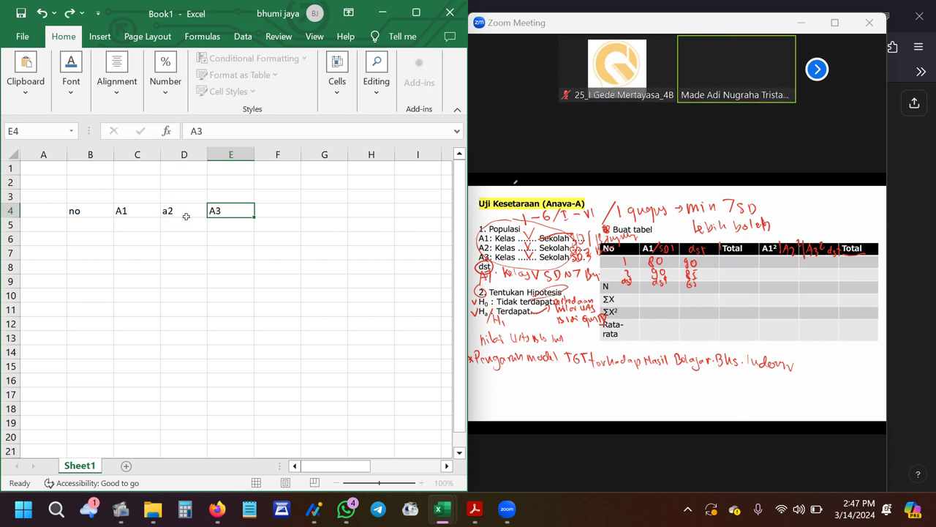
pyautogui.press('Tab')
pyautogui.write('A4')
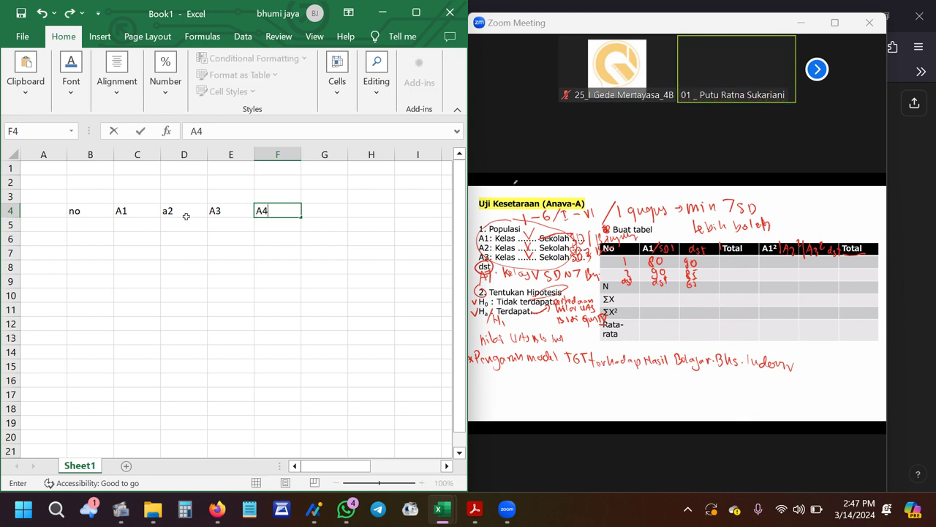
pyautogui.press('Tab')
pyautogui.write('A')
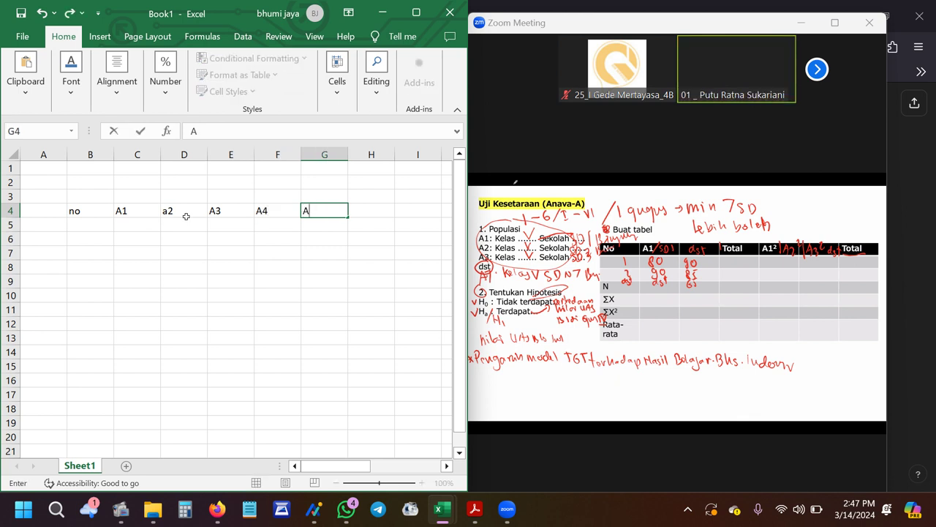
pyautogui.write('5')
pyautogui.press('Tab')
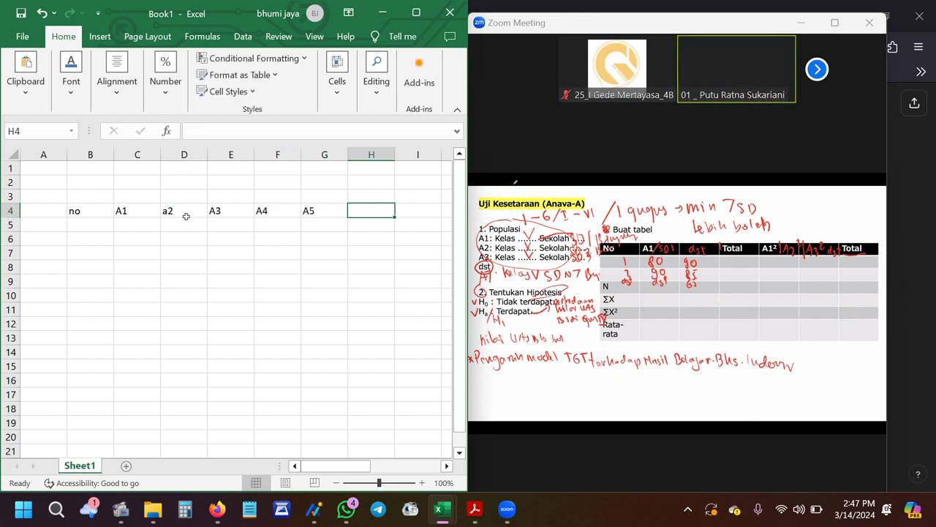
pyautogui.write('A6')
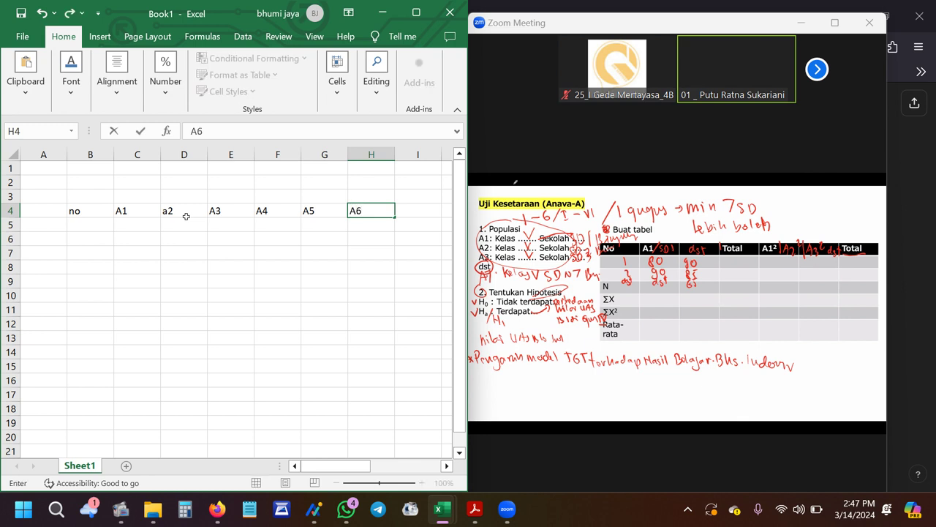
pyautogui.press('Tab')
pyautogui.write('A')
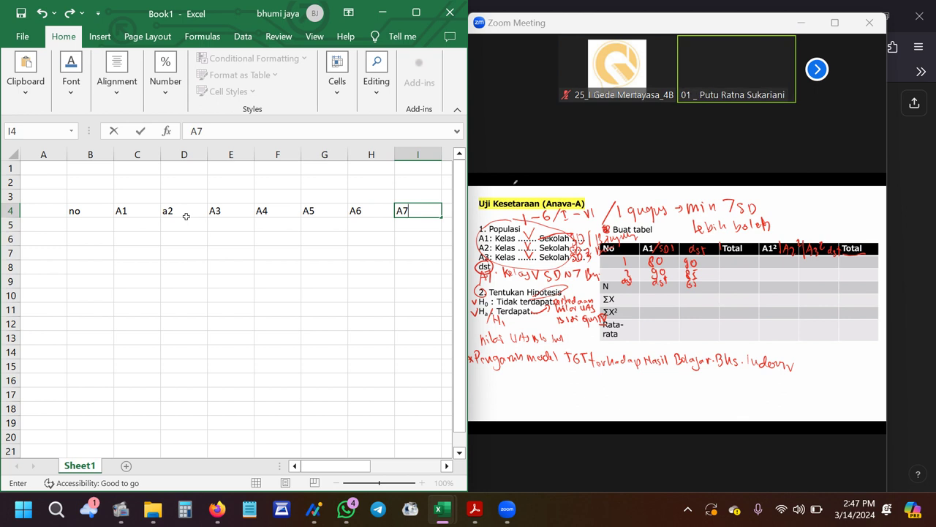
# Change the header in cell D4 to A2 with a capital letter.
pyautogui.click(185, 211)
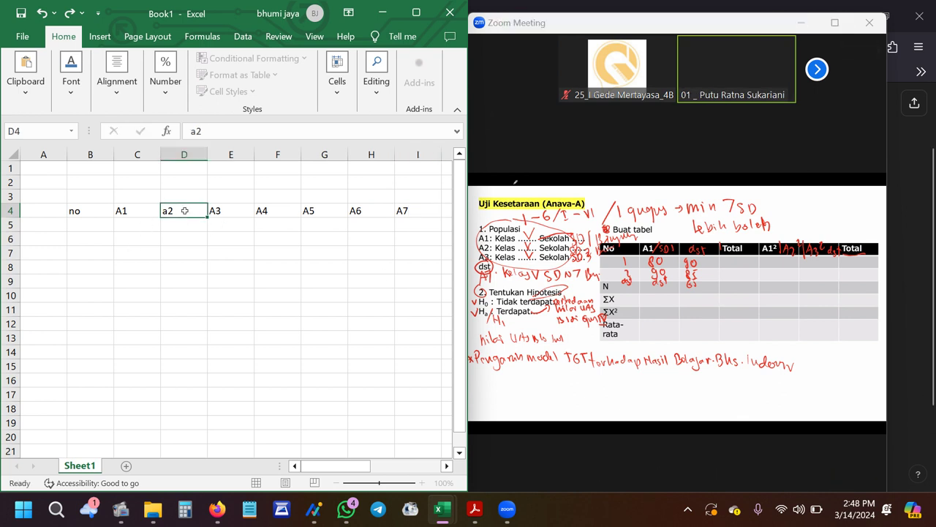
pyautogui.write('A')
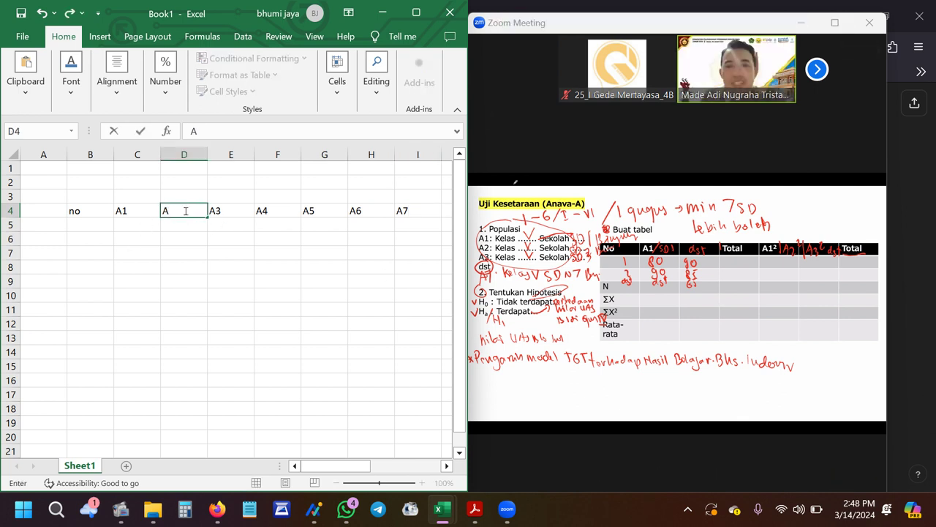
pyautogui.click(151, 233)
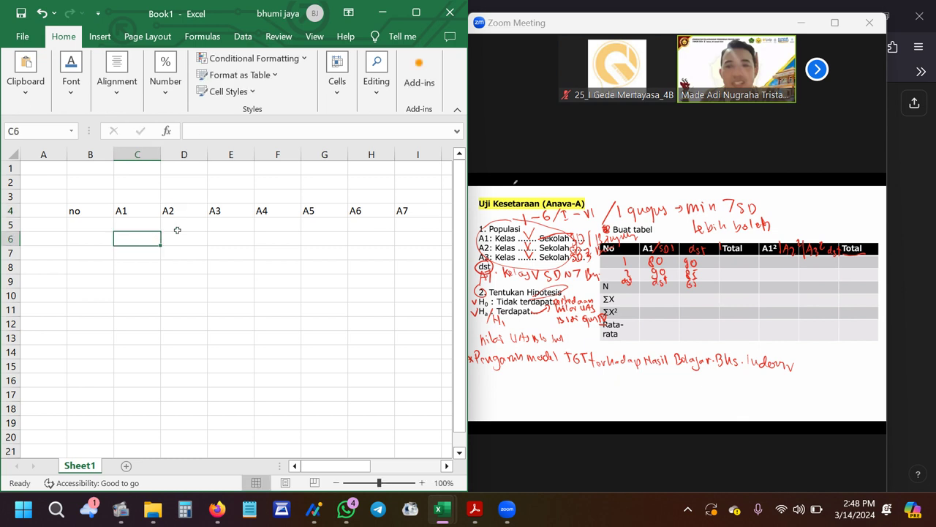
pyautogui.click(91, 221)
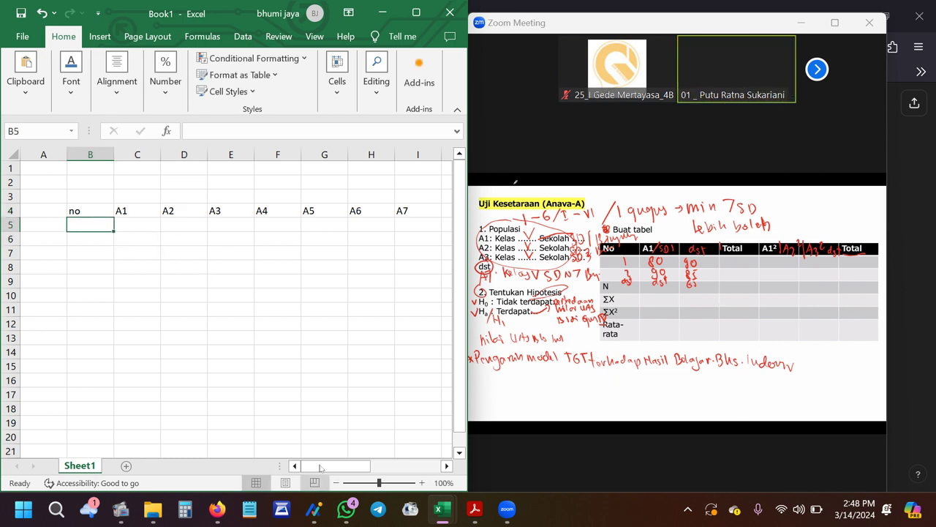
pyautogui.moveTo(349, 466); pyautogui.dragTo(359, 466)
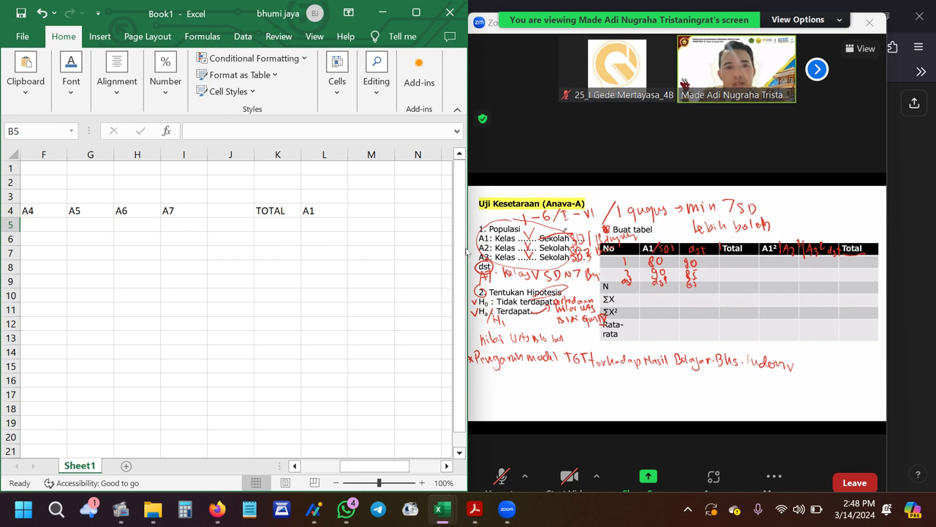
pyautogui.click(313, 211)
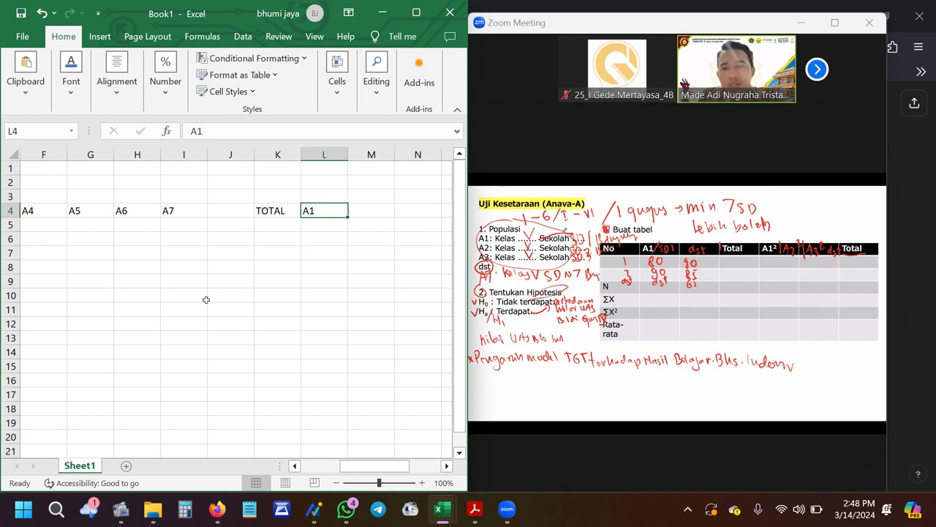
pyautogui.moveTo(363, 465); pyautogui.dragTo(320, 465)
# Number the rows under the no header by entering 1 and 2 from B5 and filling the series down to 24 in B28.
pyautogui.click(91, 228)
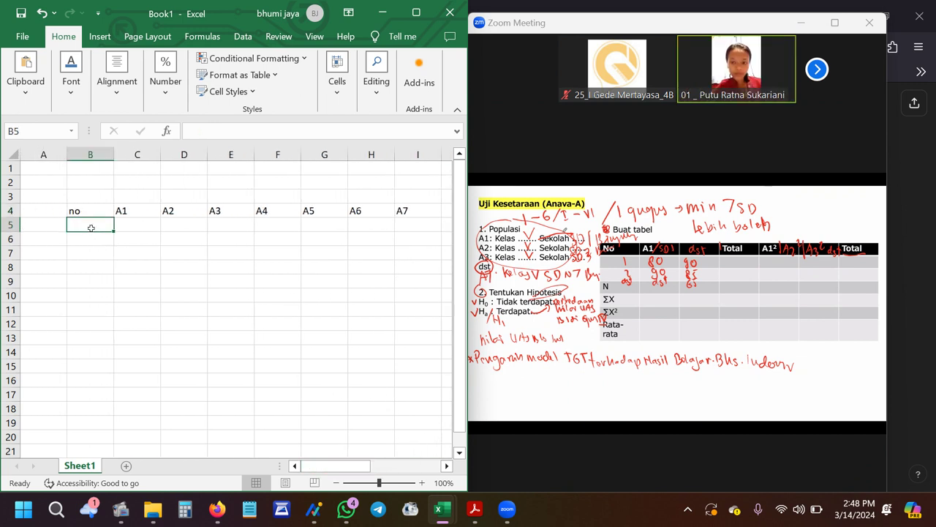
pyautogui.write('1')
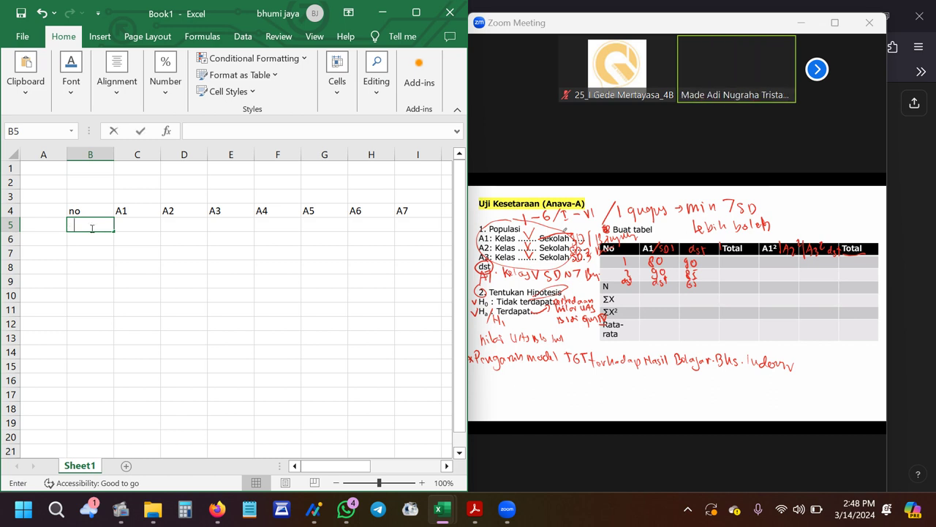
pyautogui.press('Return')
pyautogui.write('2')
pyautogui.press('Return')
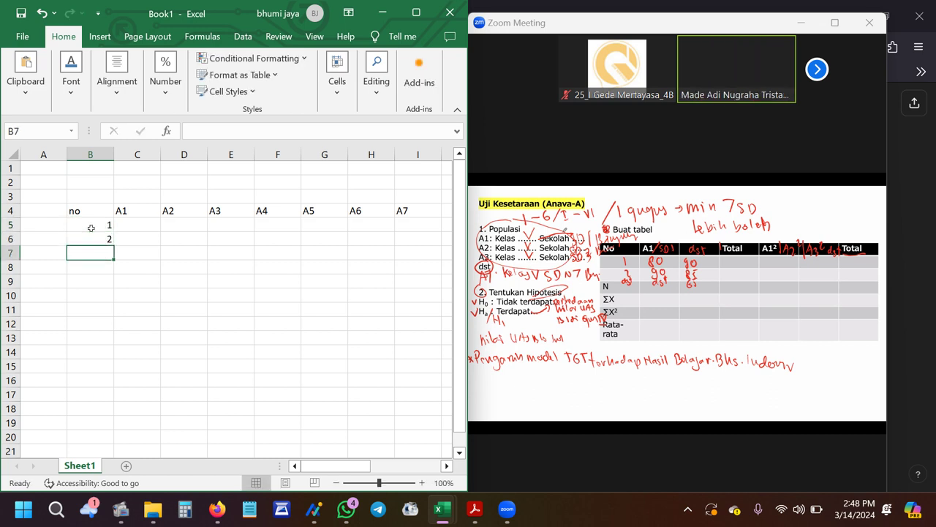
pyautogui.moveTo(91, 228); pyautogui.dragTo(95, 421)
# Switch to the Zoom meeting to unmute the microphone briefly and mute it again.
pyautogui.click(594, 400)
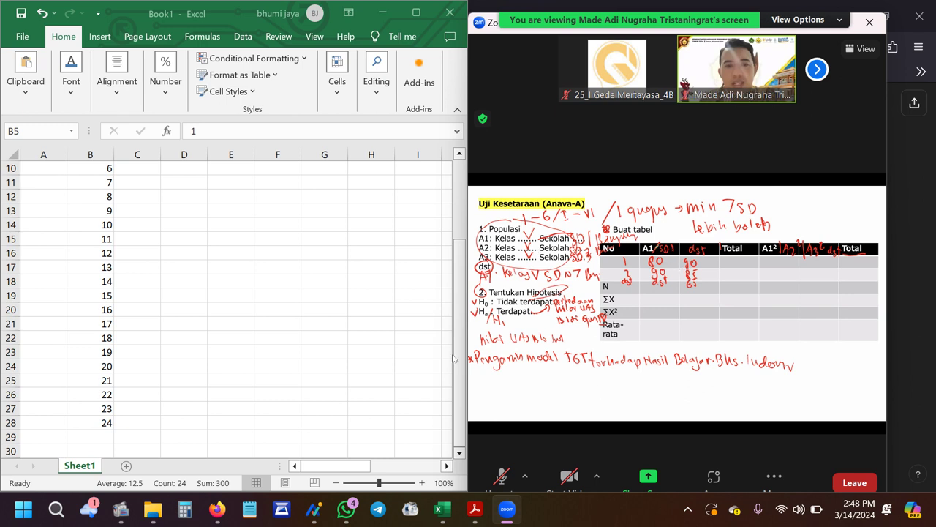
pyautogui.click(501, 477)
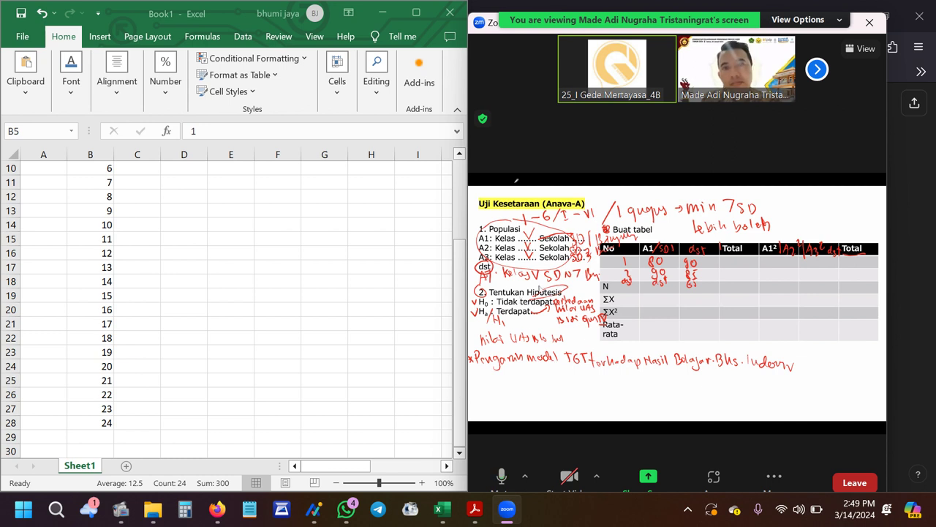
pyautogui.click(502, 476)
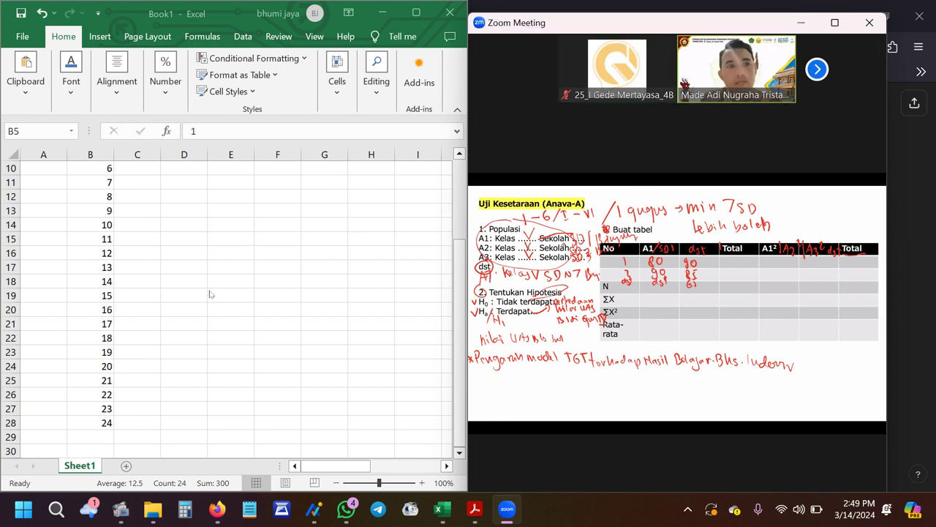
pyautogui.scroll(2, 209, 294)
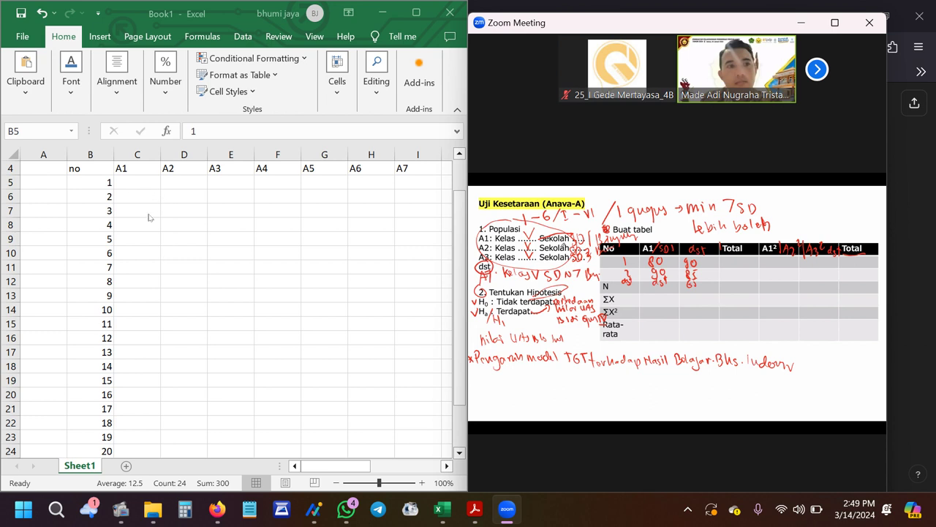
pyautogui.click(139, 182)
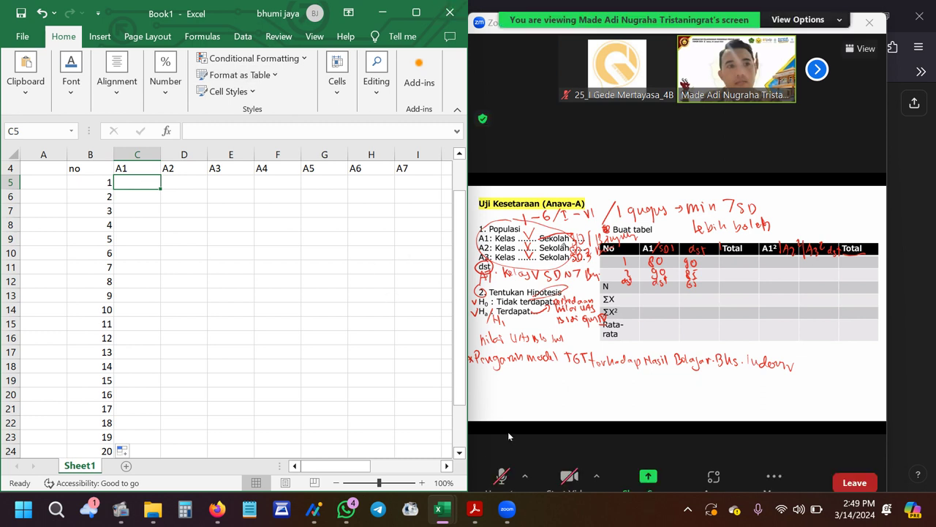
pyautogui.click(502, 477)
pyautogui.click(502, 477)
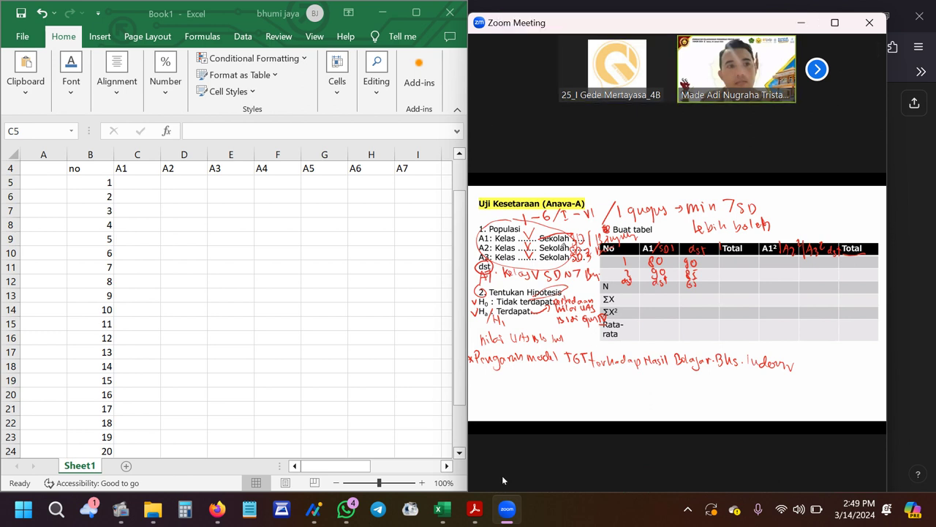
pyautogui.click(501, 477)
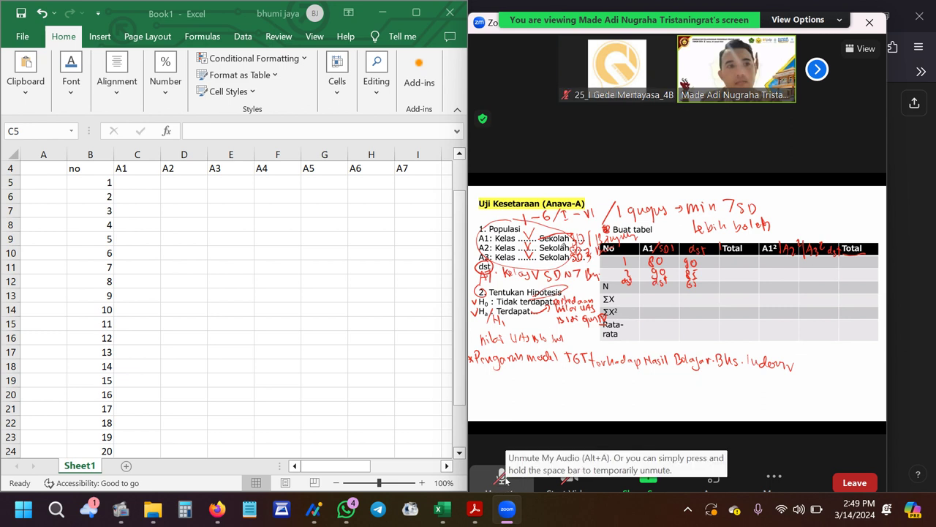
pyautogui.click(188, 195)
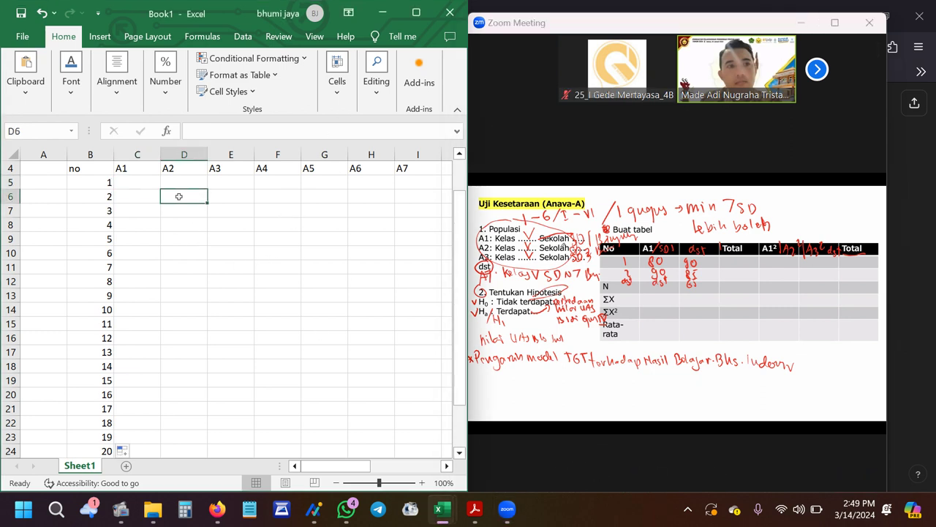
pyautogui.click(144, 180)
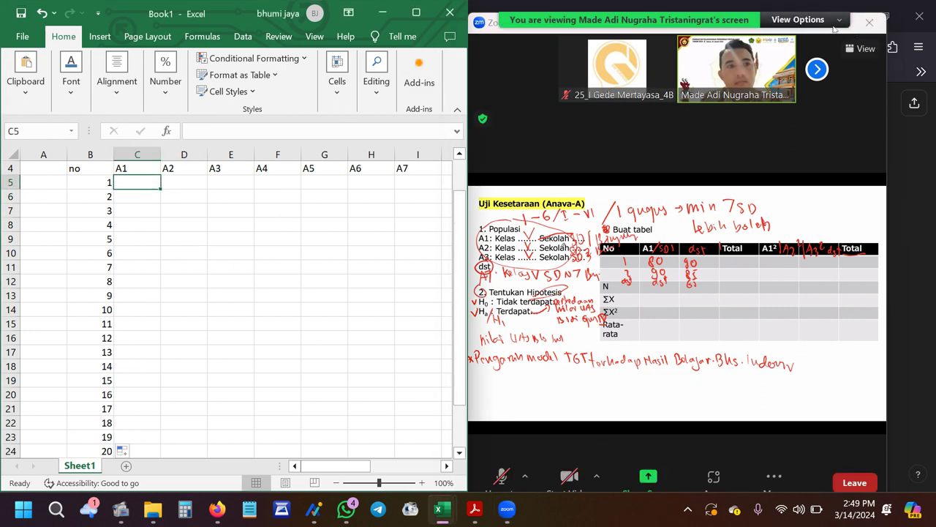
# Switch to the Zoom meeting and enlarge it to full screen to view the shared Anava-A slide.
pyautogui.click(833, 81)
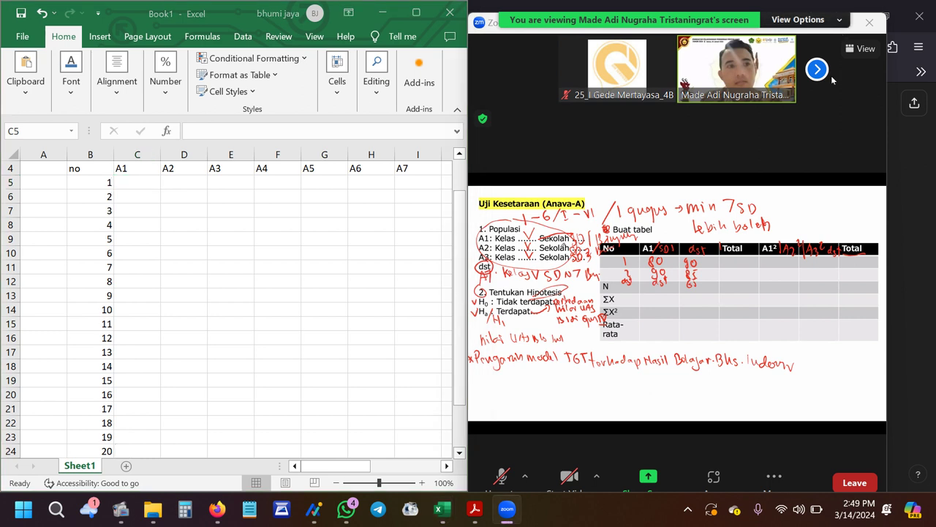
pyautogui.doubleClick(825, 151)
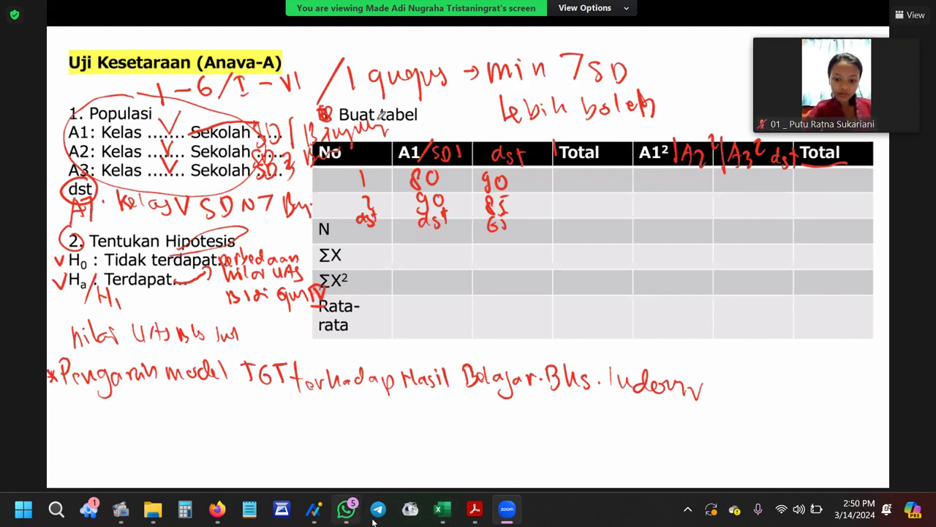
# Switch to the Book1 workbook in Excel and extend the row number series in column B beyond 24.
pyautogui.moveTo(441, 510)
pyautogui.click(514, 441)
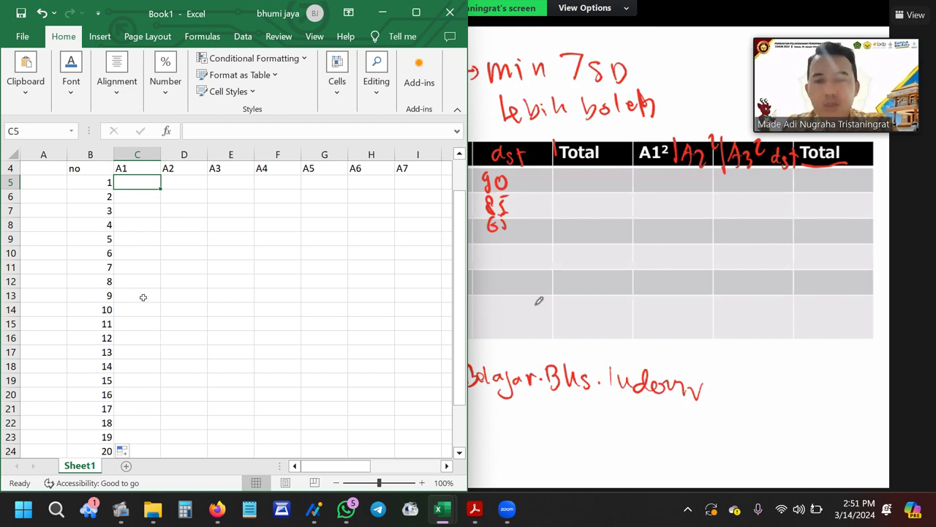
pyautogui.scroll(-3, 142, 297)
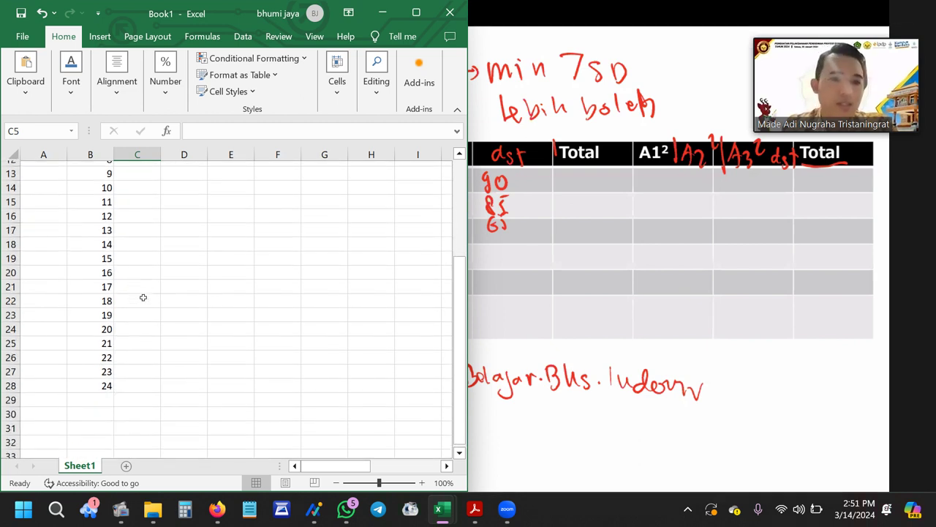
pyautogui.scroll(4, 190, 324)
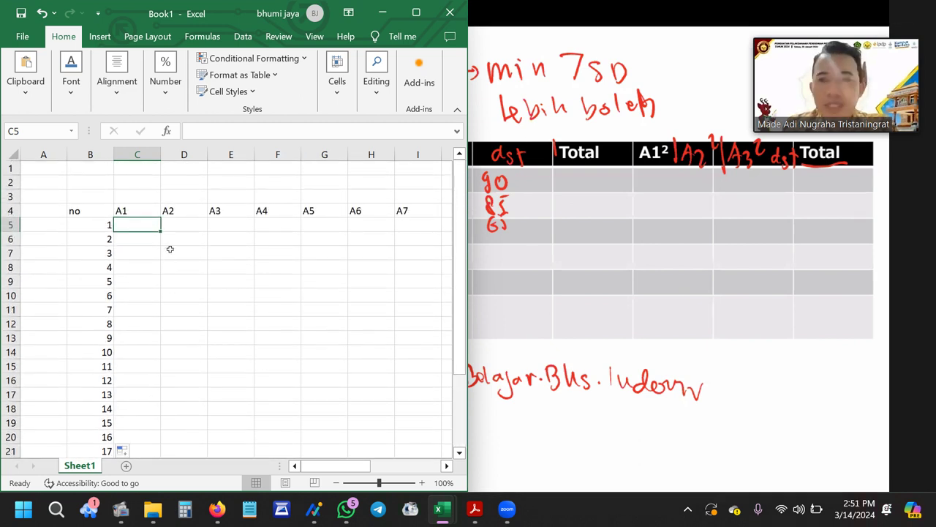
pyautogui.scroll(-3, 134, 387)
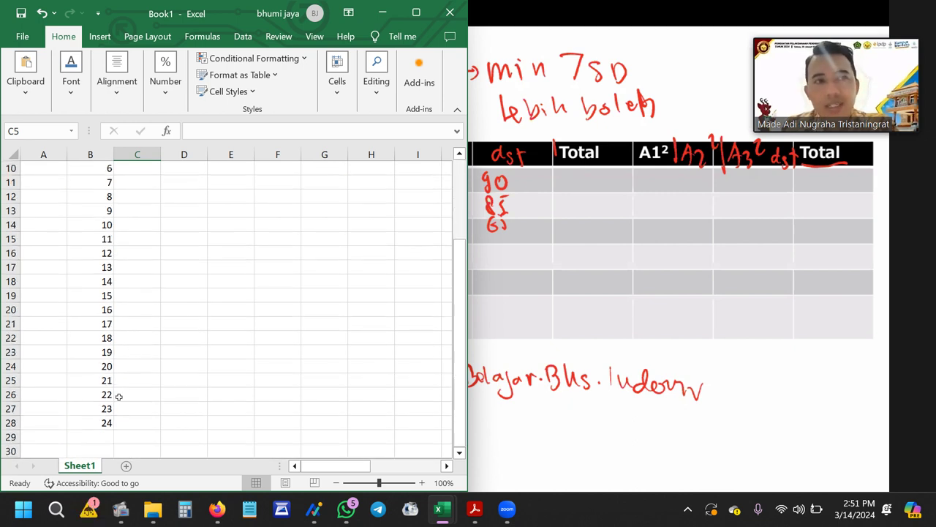
pyautogui.moveTo(103, 397); pyautogui.dragTo(112, 442)
pyautogui.click(225, 322)
pyautogui.scroll(5, 238, 340)
pyautogui.scroll(1, 238, 340)
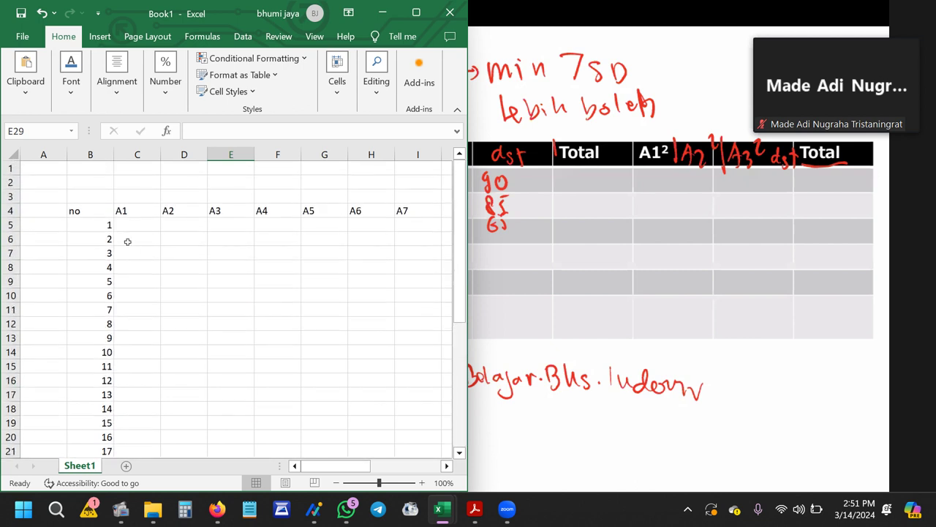
# Enter 80 as the first score under A1 in cell C5.
pyautogui.click(124, 225)
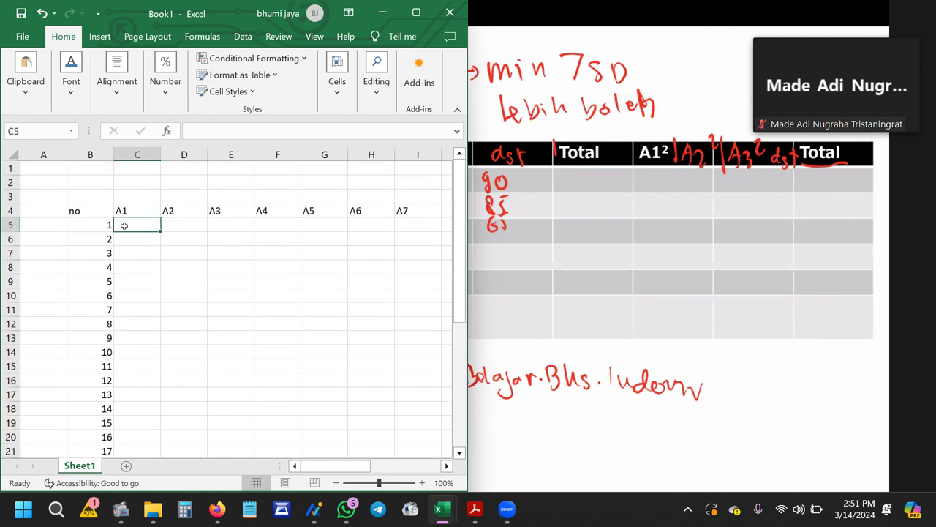
pyautogui.write('80')
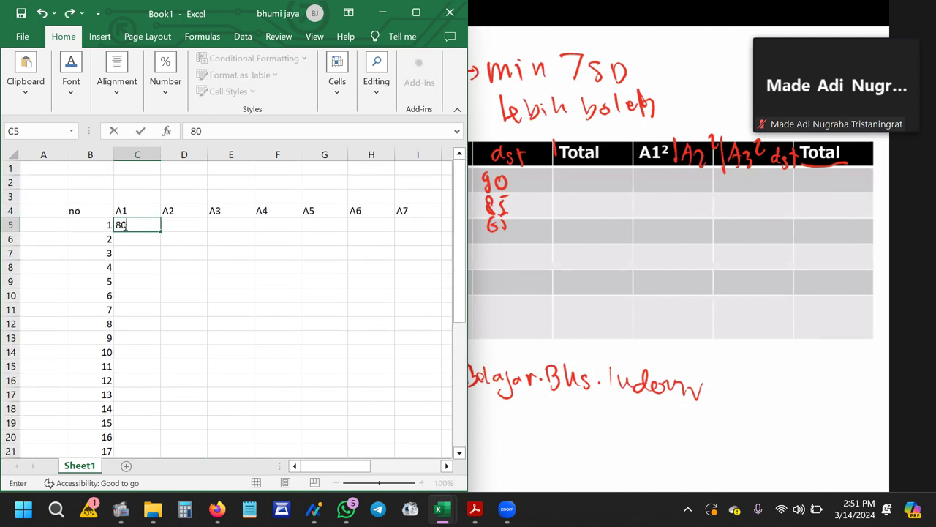
pyautogui.press('Tab')
pyautogui.click(189, 244)
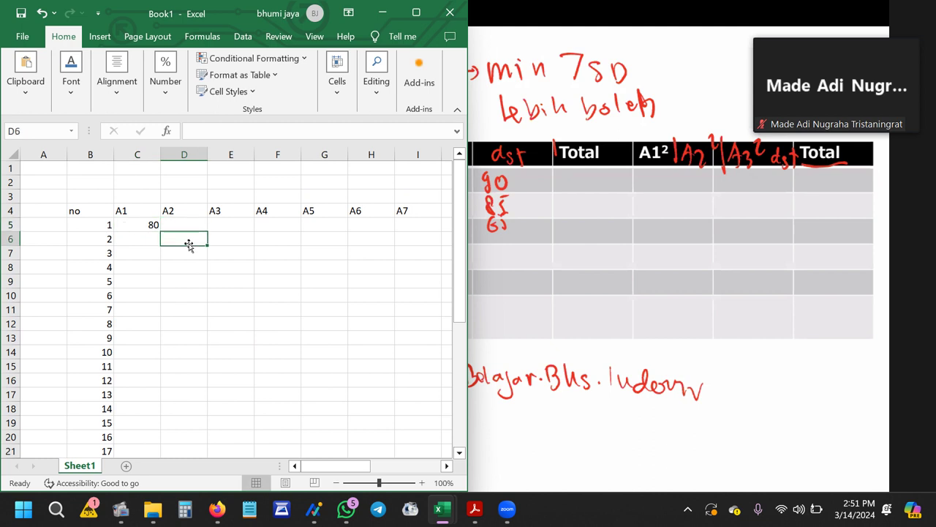
# Copy the score 80 from C5 into D6:D8 under A2 and F8:F10 under A4.
pyautogui.click(136, 222)
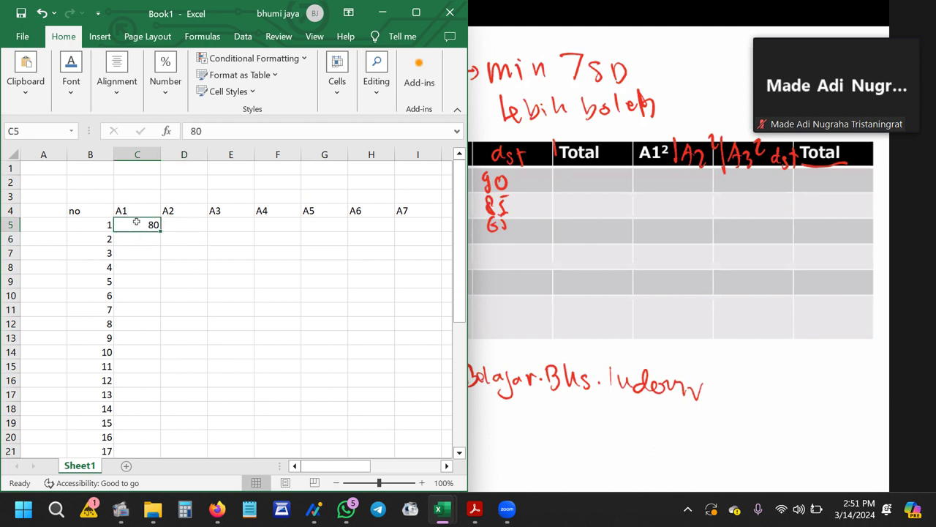
pyautogui.hotkey('ctrl', 'c')
pyautogui.moveTo(172, 237); pyautogui.dragTo(169, 263)
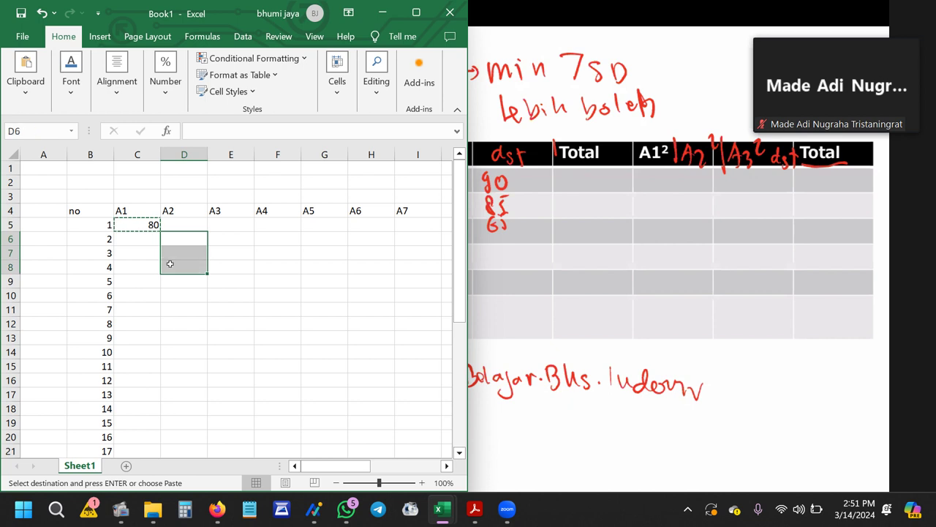
pyautogui.hotkey('ctrl', 'v')
pyautogui.moveTo(285, 265); pyautogui.dragTo(278, 294)
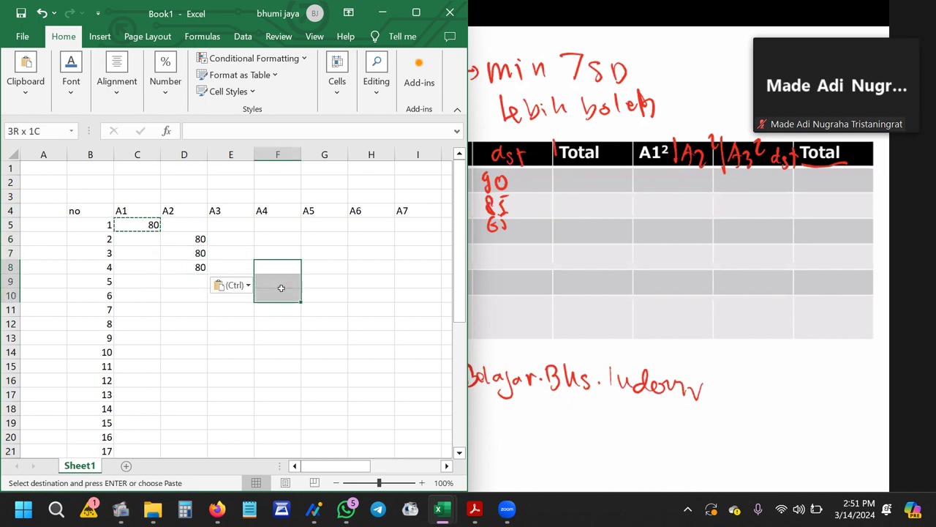
pyautogui.hotkey('ctrl', 'v')
# Paste the copied score 80 into G5:G6, H9:H14 and I6:I7 under A5, A6 and A7.
pyautogui.moveTo(340, 230); pyautogui.dragTo(339, 242)
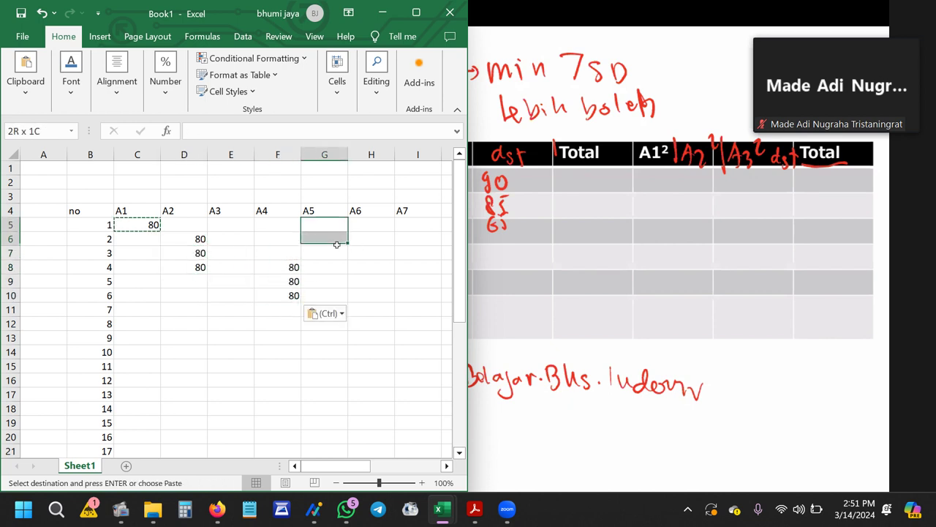
pyautogui.hotkey('ctrl', 'v')
pyautogui.moveTo(370, 283); pyautogui.dragTo(365, 353)
pyautogui.hotkey('ctrl', 'v')
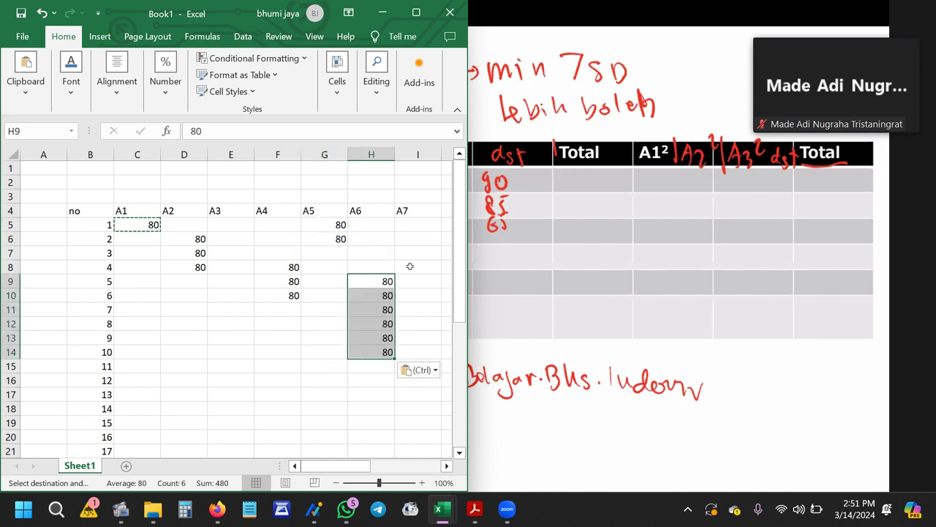
pyautogui.moveTo(421, 238); pyautogui.dragTo(424, 250)
pyautogui.hotkey('ctrl', 'v')
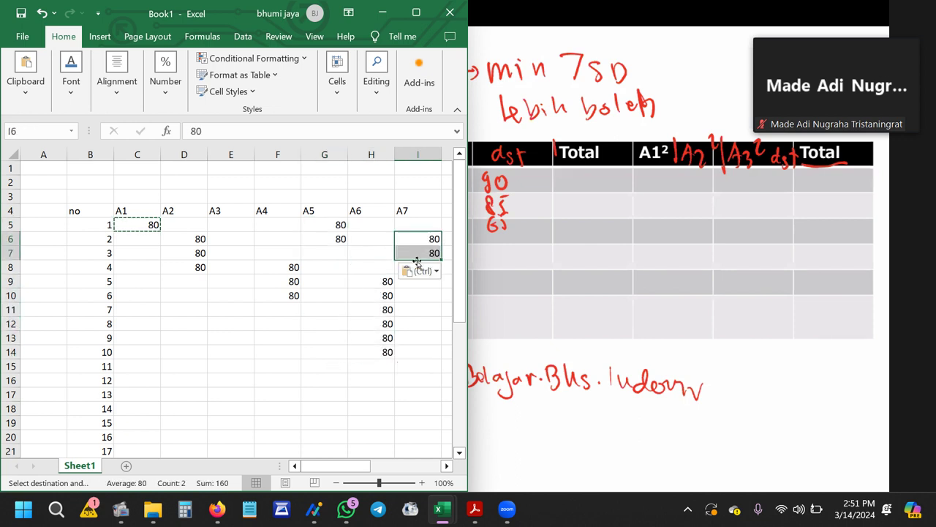
# Enter 78 as the second score under A1 in cell C6.
pyautogui.click(152, 241)
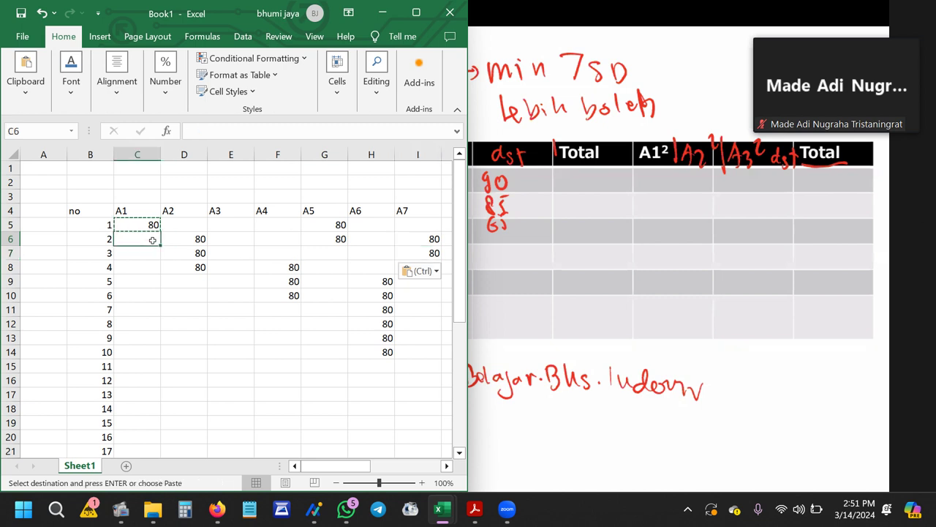
pyautogui.write('7')
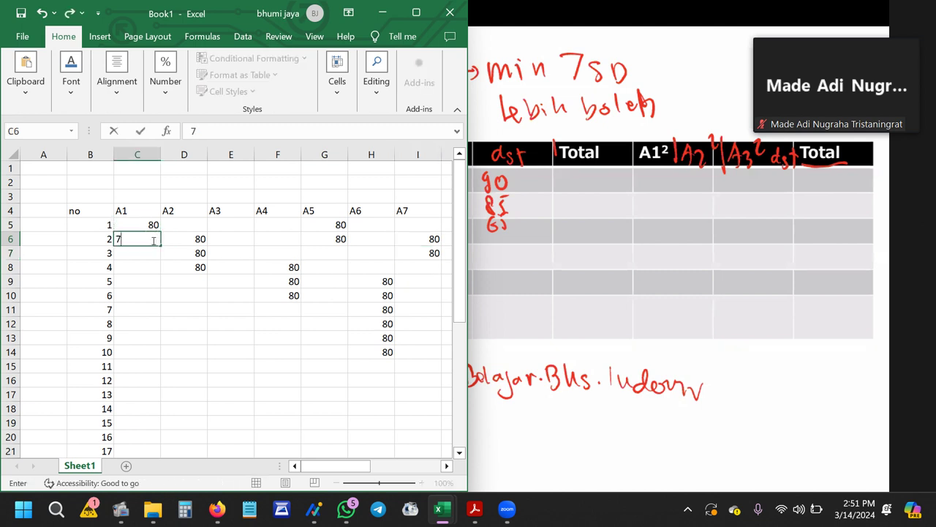
pyautogui.write('8')
pyautogui.click(145, 263)
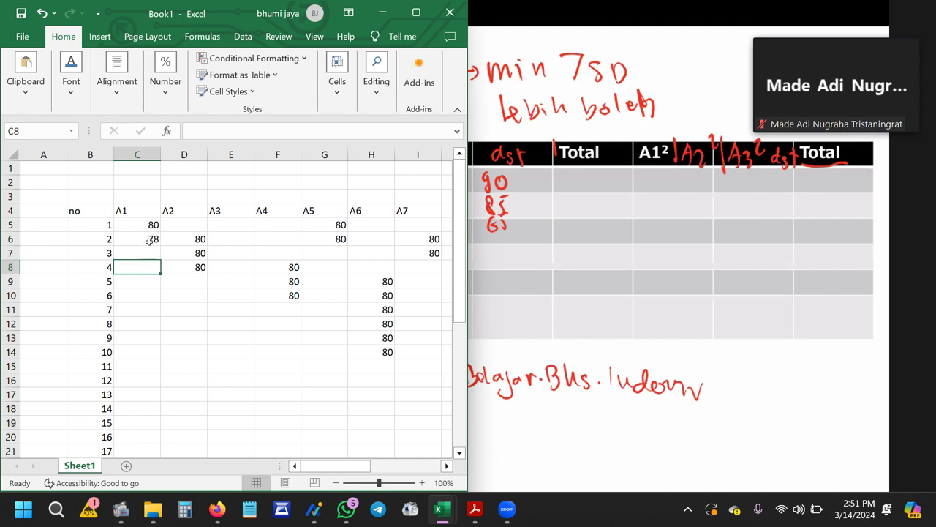
# Copy the score 78 from C6 into D9 under A2, F7 under A4 and G7 under A5.
pyautogui.click(150, 240)
pyautogui.hotkey('ctrl', 'c')
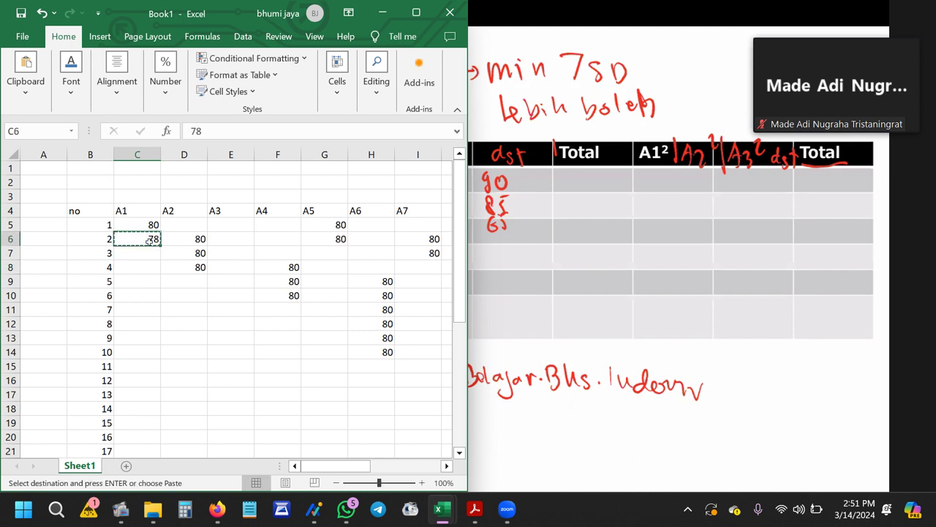
pyautogui.click(194, 279)
pyautogui.hotkey('ctrl', 'v')
pyautogui.click(286, 251)
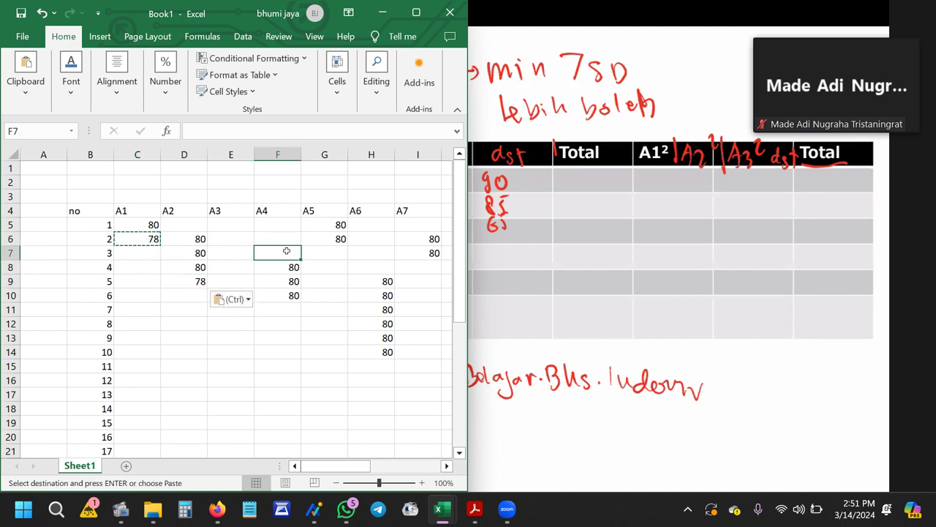
pyautogui.hotkey('ctrl', 'v')
pyautogui.click(335, 250)
pyautogui.hotkey('ctrl', 'v')
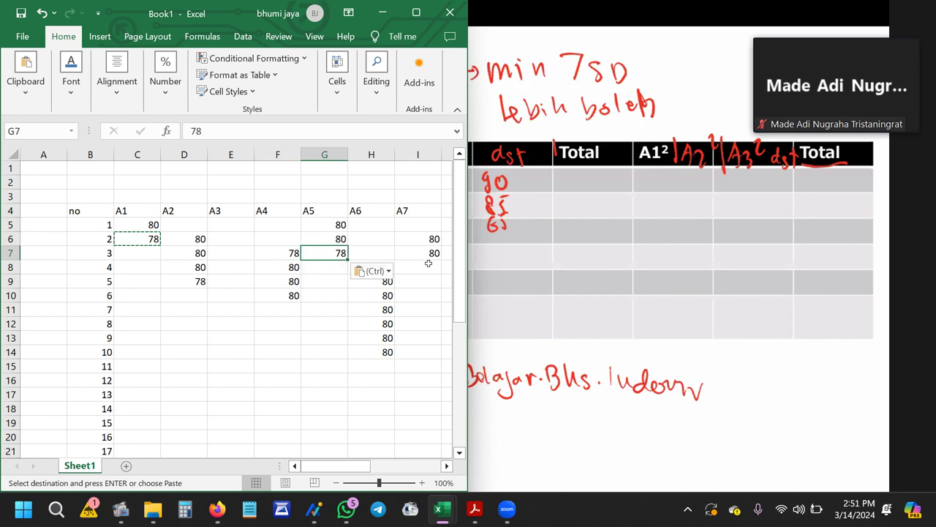
# Paste the copied score 78 into I8 under A7 and H8 under A6.
pyautogui.click(428, 264)
pyautogui.hotkey('ctrl', 'v')
pyautogui.click(361, 294)
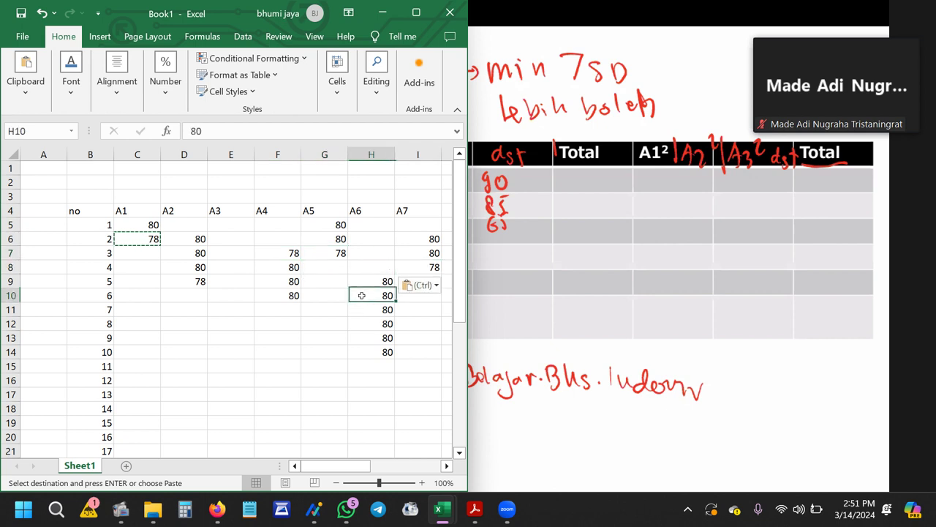
pyautogui.click(364, 265)
pyautogui.hotkey('ctrl', 'v')
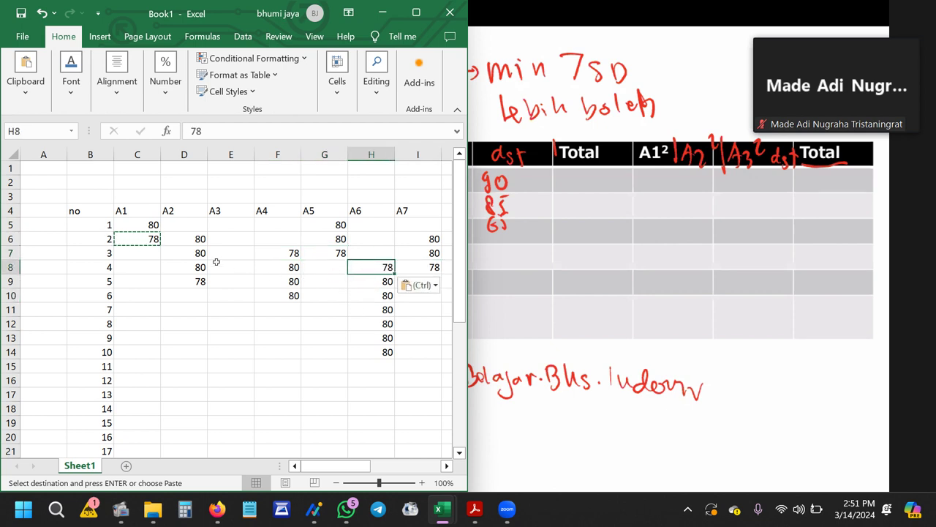
# Paste the copied score 78 into C17:C20 under A1, for numbers 13 to 16.
pyautogui.click(150, 252)
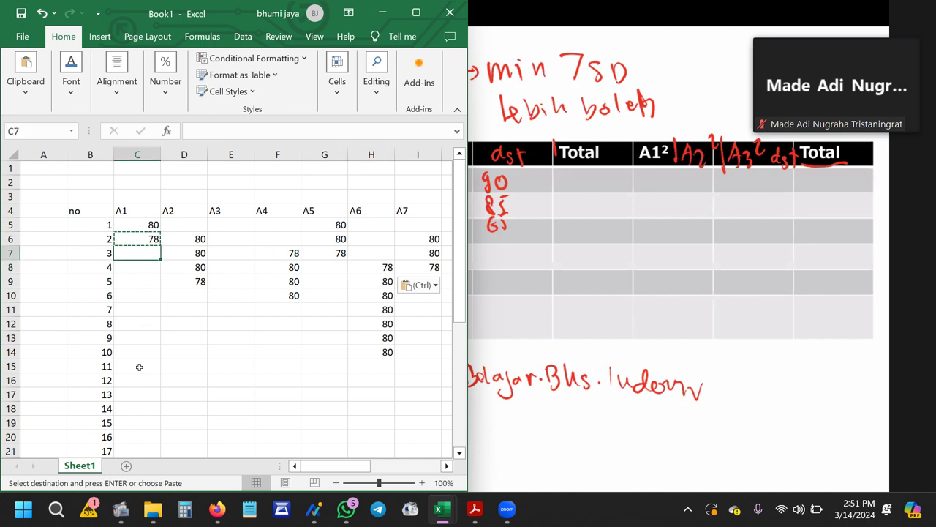
pyautogui.scroll(-1, 145, 308)
pyautogui.moveTo(142, 351); pyautogui.dragTo(147, 404)
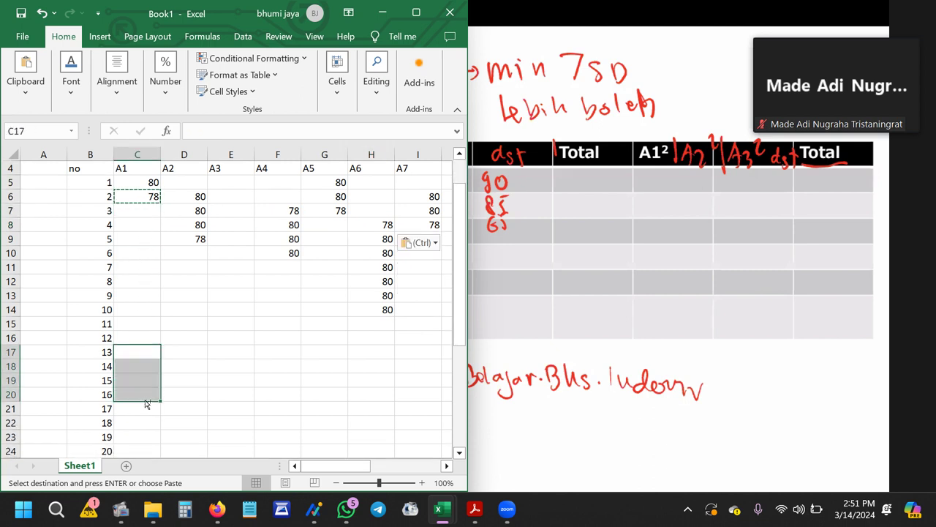
pyautogui.hotkey('ctrl', 'v')
pyautogui.press('ctrl')
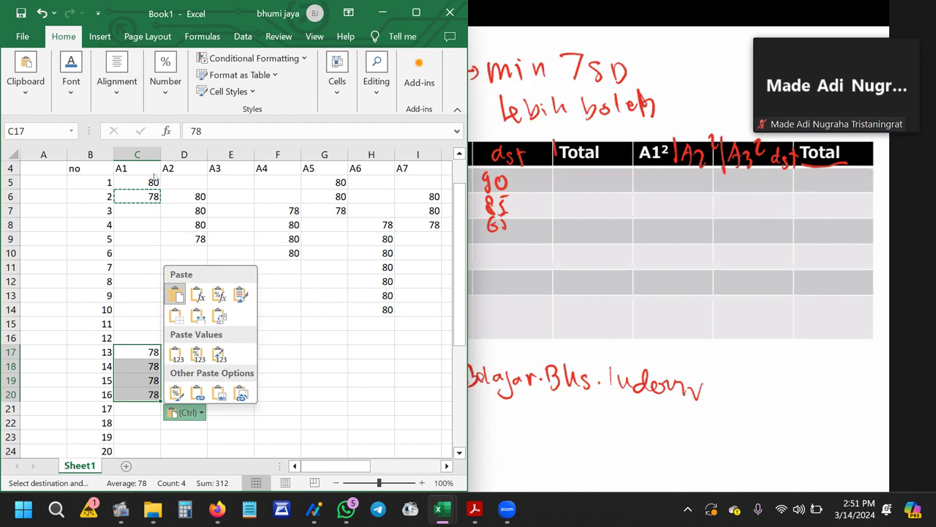
pyautogui.click(151, 181)
# Copy the score 80 from C5 into D12:D14 under A2 and C21:C22 under A1.
pyautogui.click(144, 182)
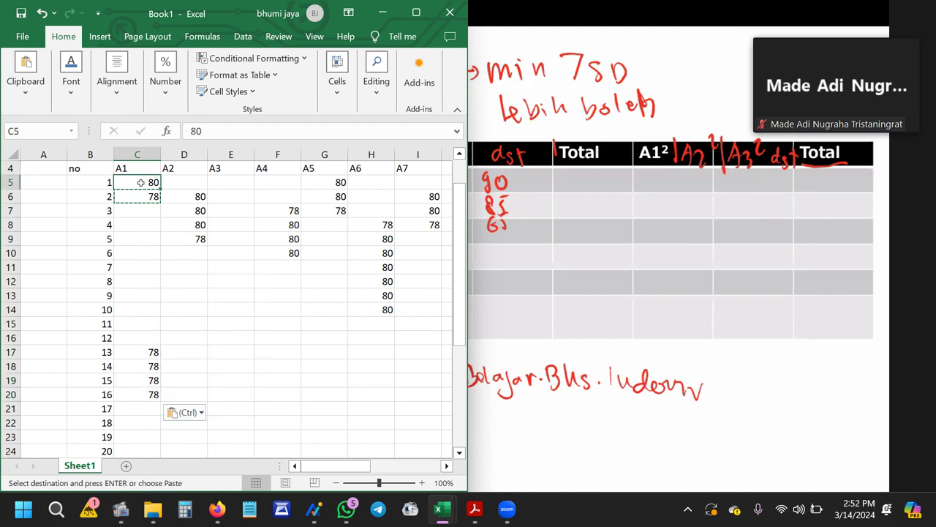
pyautogui.hotkey('ctrl', 'c')
pyautogui.moveTo(186, 286); pyautogui.dragTo(187, 303)
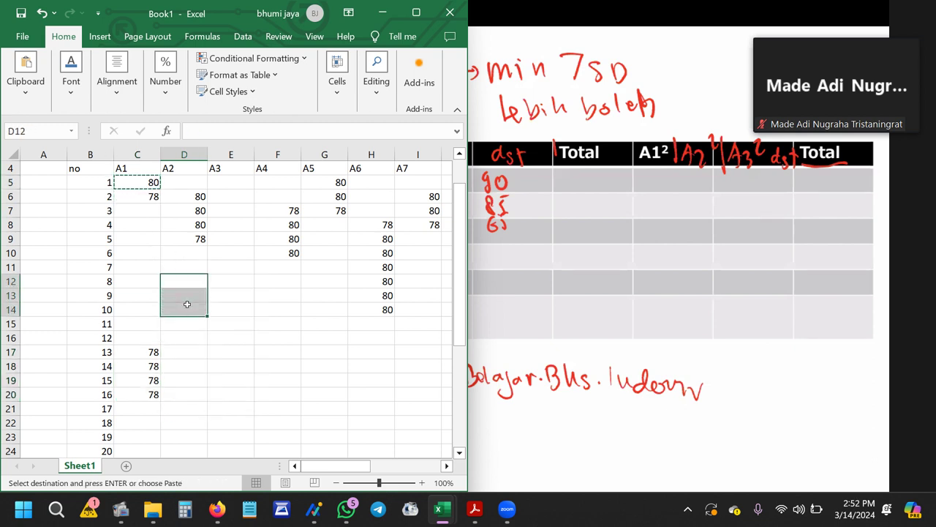
pyautogui.hotkey('ctrl', 'v')
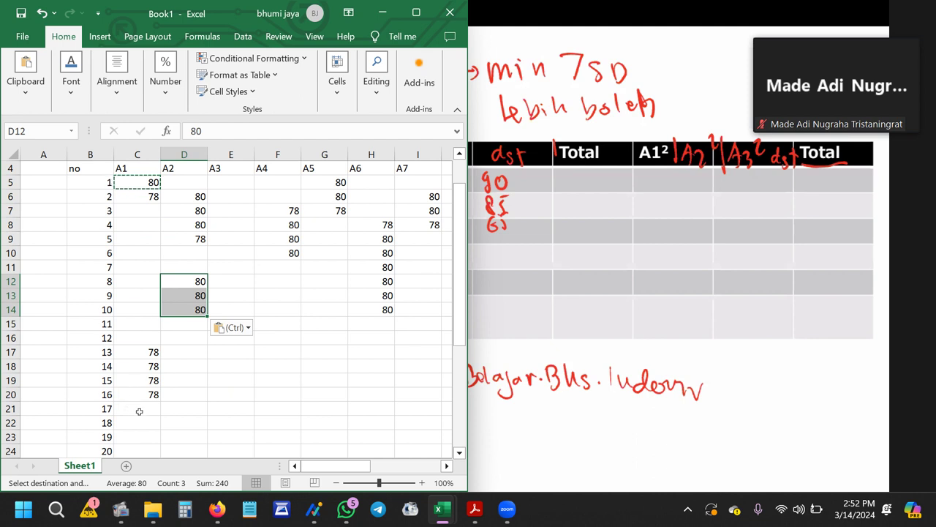
pyautogui.moveTo(139, 404); pyautogui.dragTo(142, 433)
pyautogui.hotkey('ctrl', 'v')
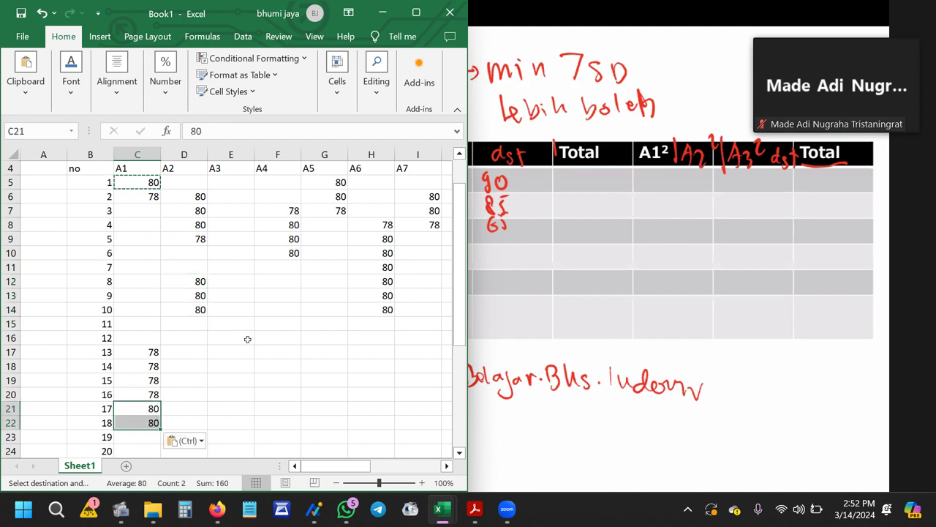
# Paste the copied score 80 into F12:F14 under A4 and H17:H19 under A6.
pyautogui.moveTo(287, 282); pyautogui.dragTo(287, 320)
pyautogui.hotkey('ctrl', 'v')
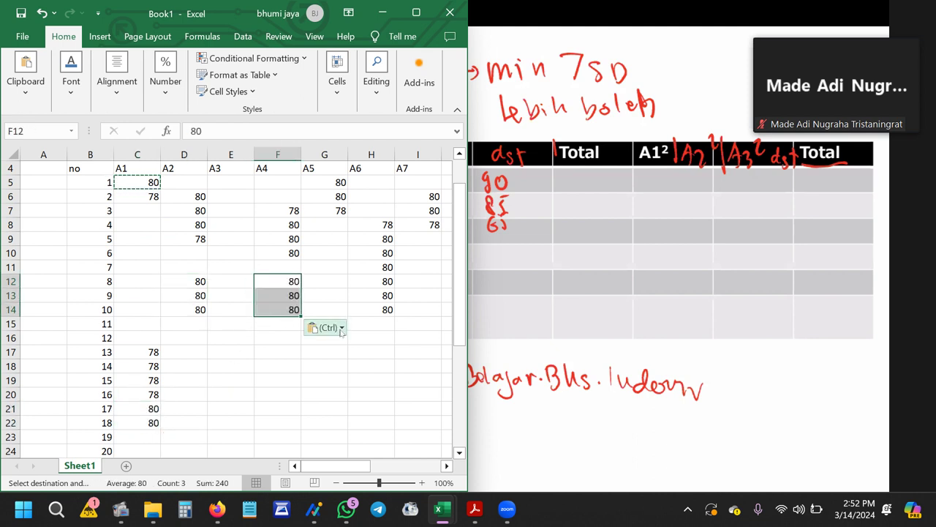
pyautogui.moveTo(365, 355); pyautogui.dragTo(371, 384)
pyautogui.hotkey('ctrl', 'v')
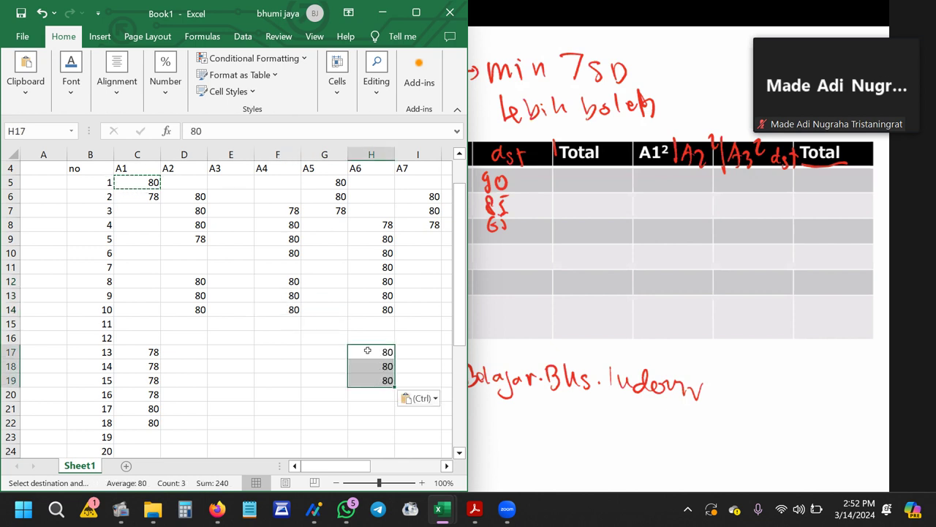
# Paste the copied score 80 into I22:I24 under A7, G20:G22 under A5 and E24:E27 under A3.
pyautogui.scroll(-2, 369, 330)
pyautogui.moveTo(410, 334); pyautogui.dragTo(407, 369)
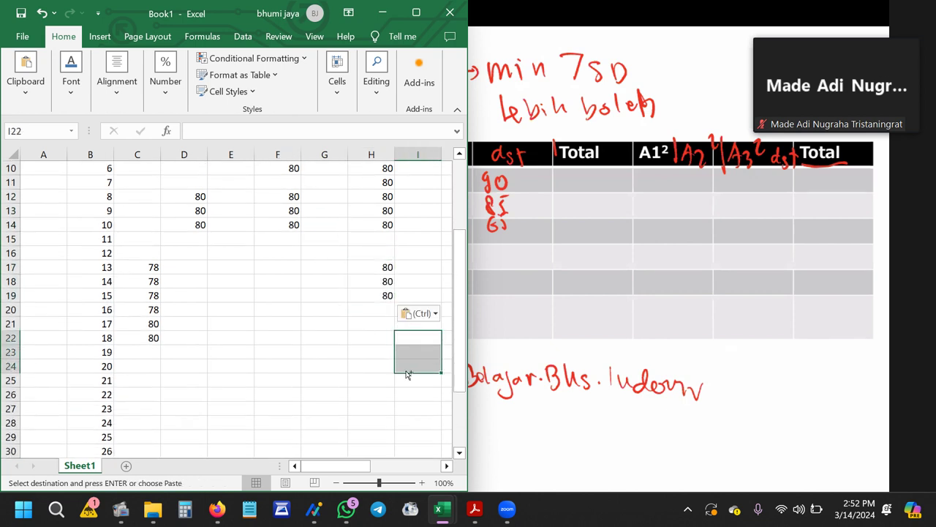
pyautogui.hotkey('ctrl', 'v')
pyautogui.moveTo(313, 305); pyautogui.dragTo(316, 343)
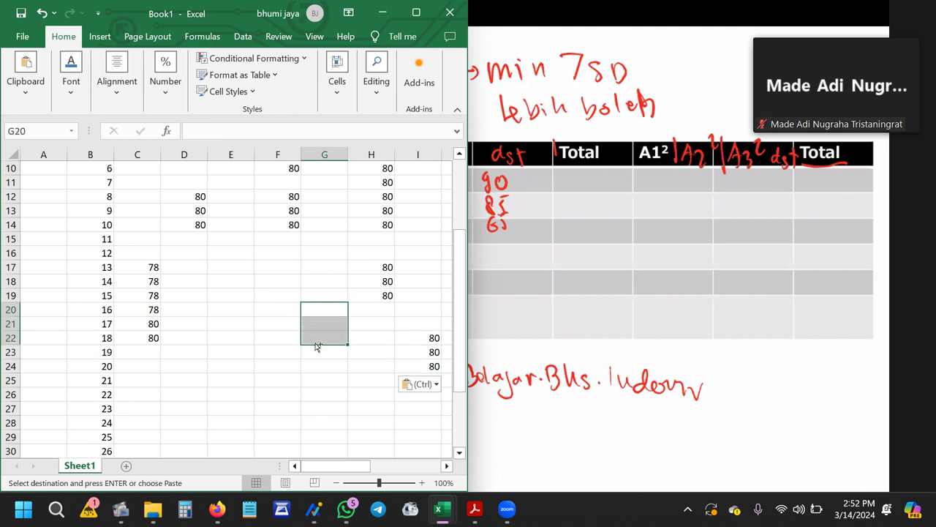
pyautogui.hotkey('ctrl', 'v')
pyautogui.moveTo(236, 370); pyautogui.dragTo(232, 411)
pyautogui.hotkey('ctrl', 'v')
# Enter the score 90 in C7 under A1 and copy it into D10:D11 under A2.
pyautogui.click(230, 266)
pyautogui.scroll(3, 230, 265)
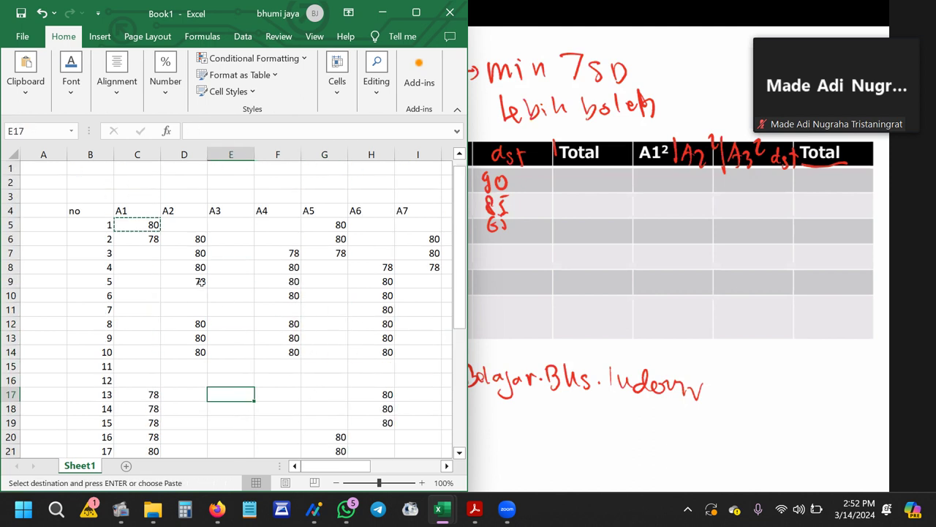
pyautogui.click(155, 249)
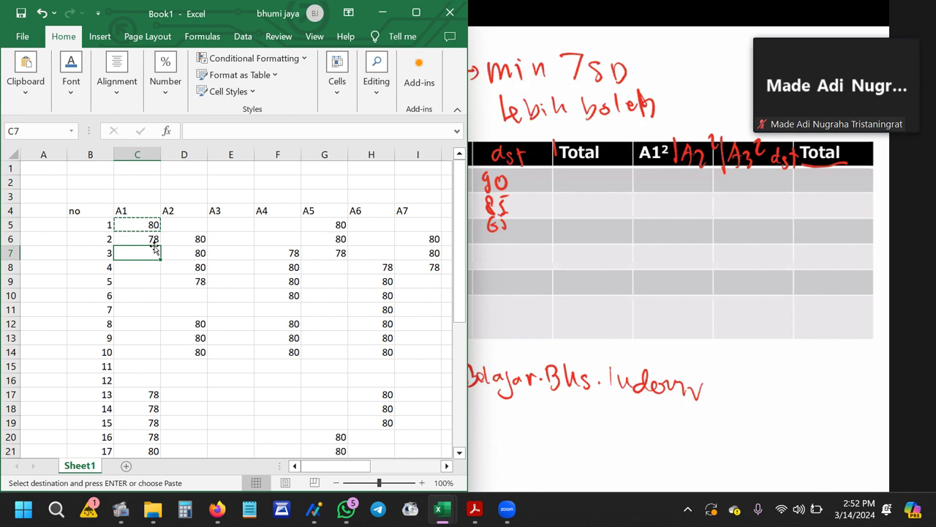
pyautogui.write('9')
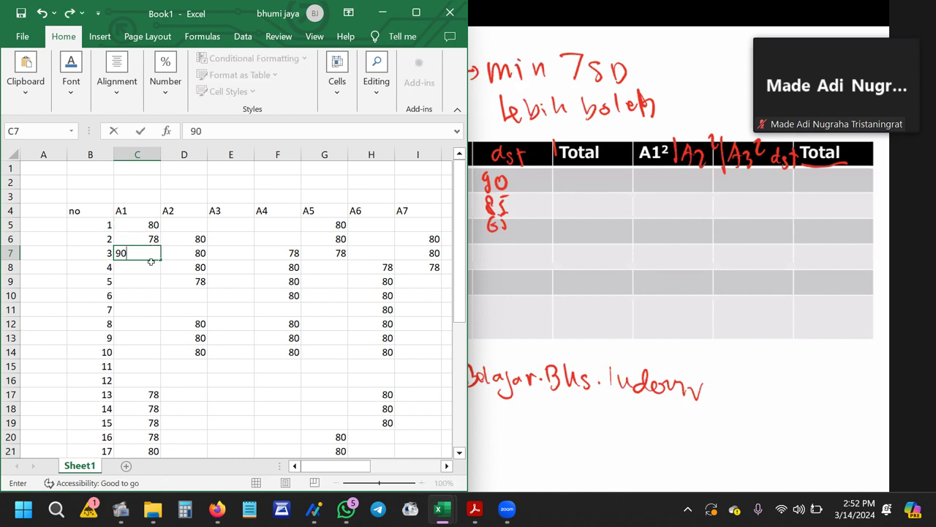
pyautogui.write('0')
pyautogui.press('Return')
pyautogui.hotkey('ctrl', 'c')
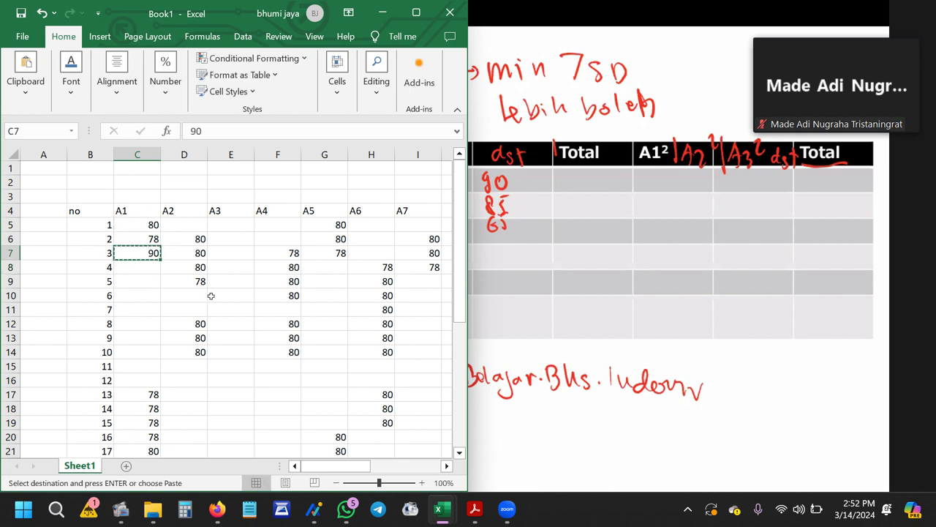
pyautogui.moveTo(197, 292); pyautogui.dragTo(198, 309)
pyautogui.hotkey('ctrl', 'v')
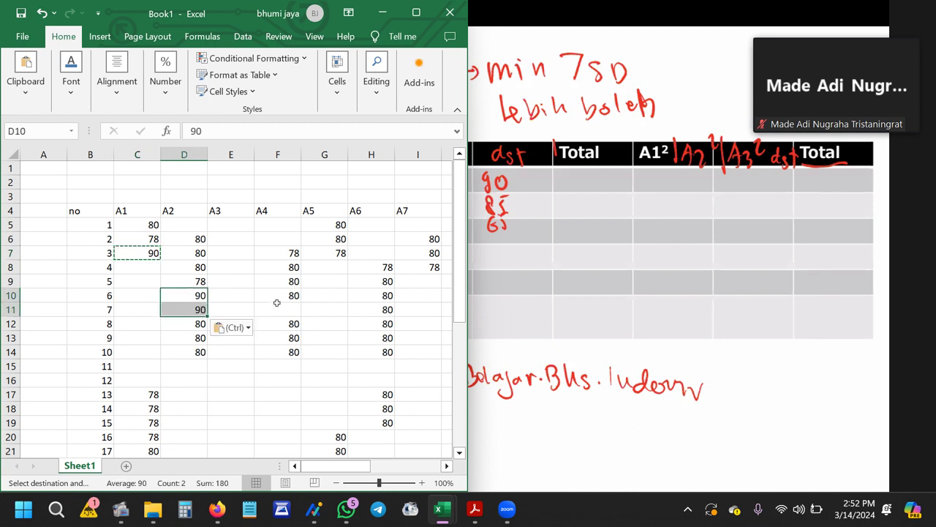
# Paste the copied score 90 into F11 and F5:F6 under A4 and H5:H7 under A6.
pyautogui.click(281, 308)
pyautogui.hotkey('ctrl', 'v')
pyautogui.moveTo(293, 222); pyautogui.dragTo(292, 239)
pyautogui.hotkey('ctrl', 'v')
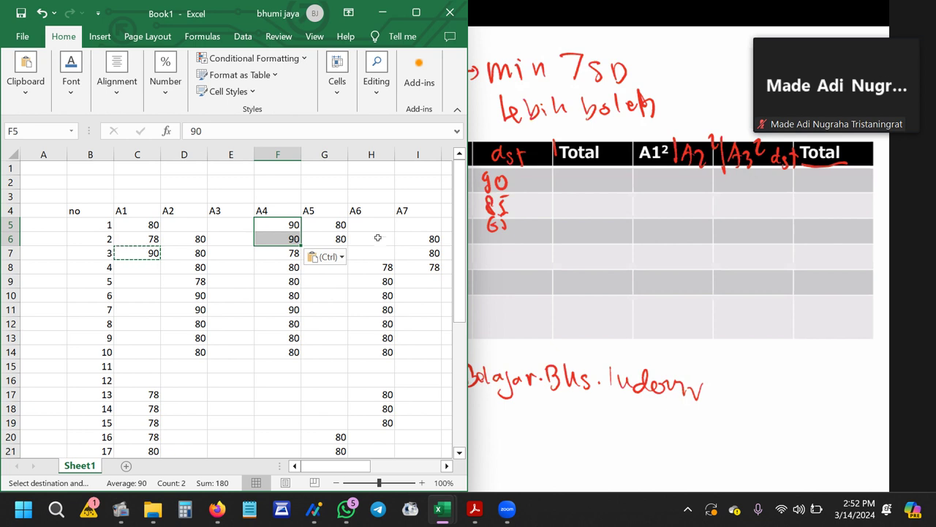
pyautogui.moveTo(374, 225); pyautogui.dragTo(373, 253)
pyautogui.hotkey('ctrl', 'v')
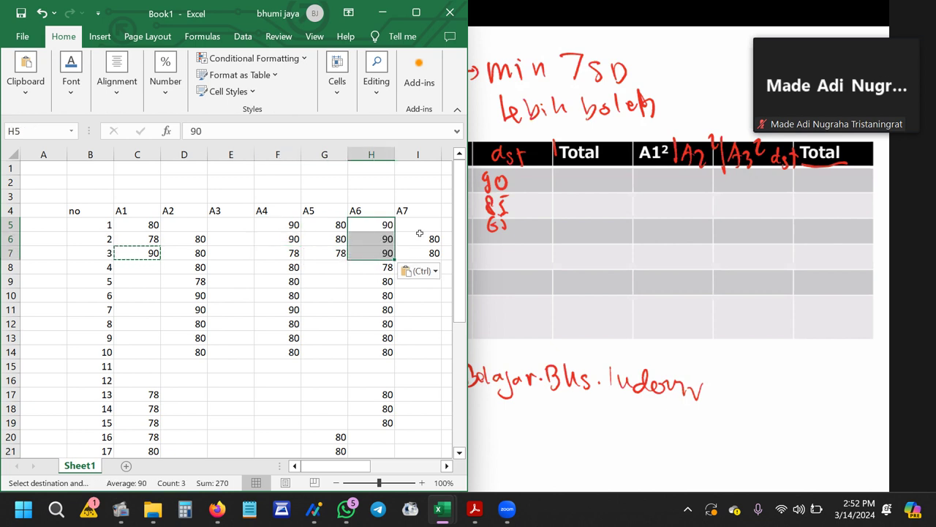
# Paste the copied score 90 into I5 and I10:I14 under A7 and G17:G18 under A5.
pyautogui.click(419, 228)
pyautogui.hotkey('ctrl', 'v')
pyautogui.moveTo(418, 295); pyautogui.dragTo(417, 352)
pyautogui.hotkey('ctrl', 'v')
pyautogui.moveTo(324, 391); pyautogui.dragTo(333, 407)
pyautogui.hotkey('ctrl', 'v')
# Paste the copied score 90 into E18:E23 under A3, C23:C24 under A1 and I19:I21 under A7.
pyautogui.scroll(-1, 220, 414)
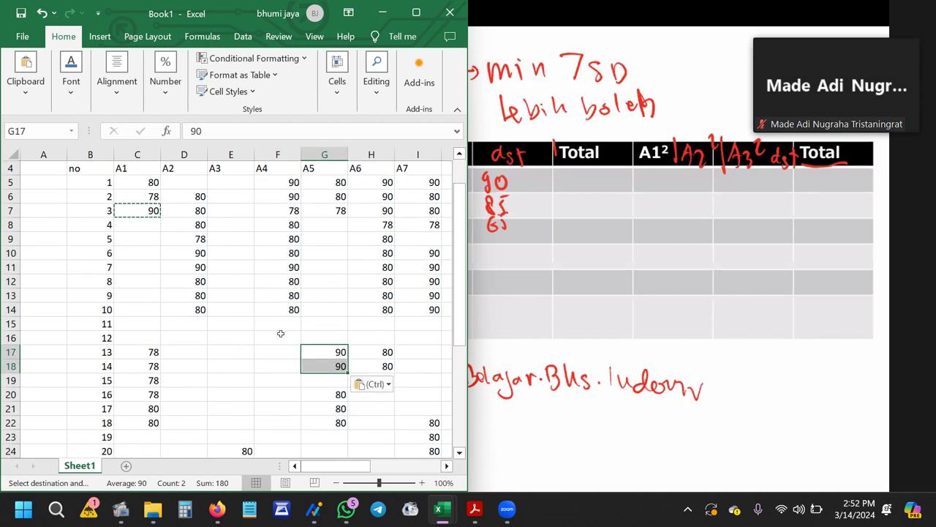
pyautogui.moveTo(232, 364); pyautogui.dragTo(230, 436)
pyautogui.hotkey('ctrl', 'v')
pyautogui.scroll(-1, 243, 301)
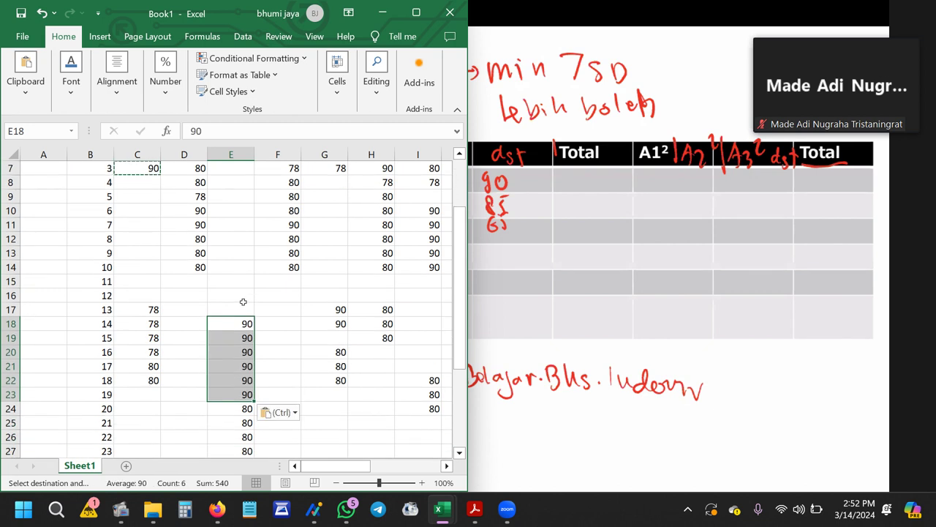
pyautogui.click(144, 400)
pyautogui.moveTo(143, 400); pyautogui.dragTo(142, 408)
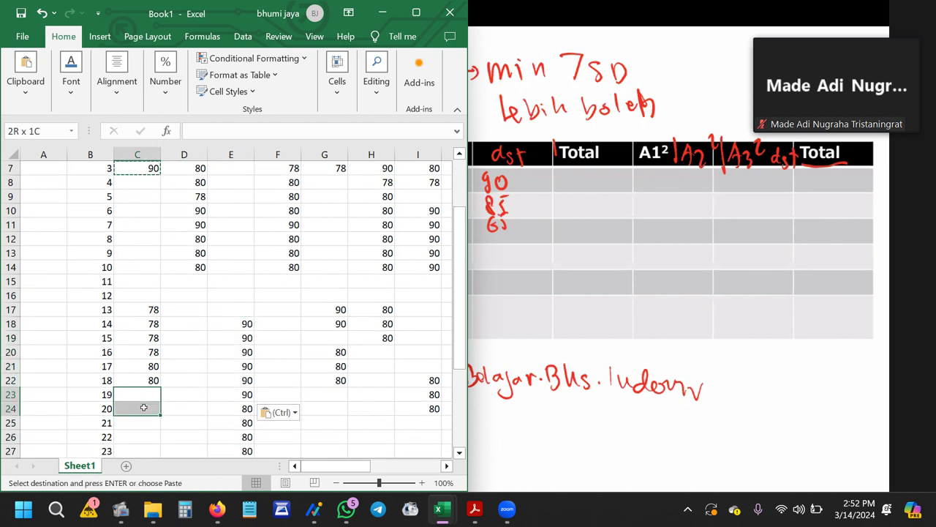
pyautogui.hotkey('ctrl', 'v')
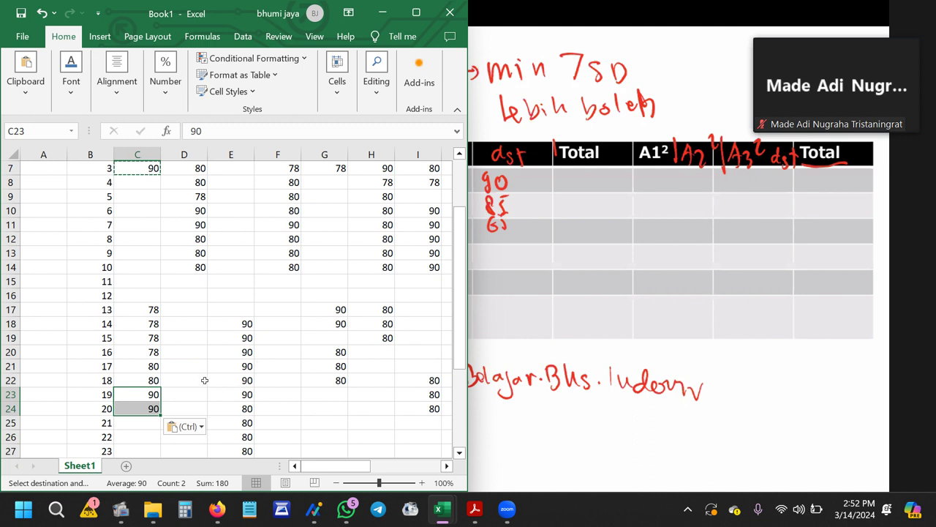
pyautogui.scroll(-1, 212, 353)
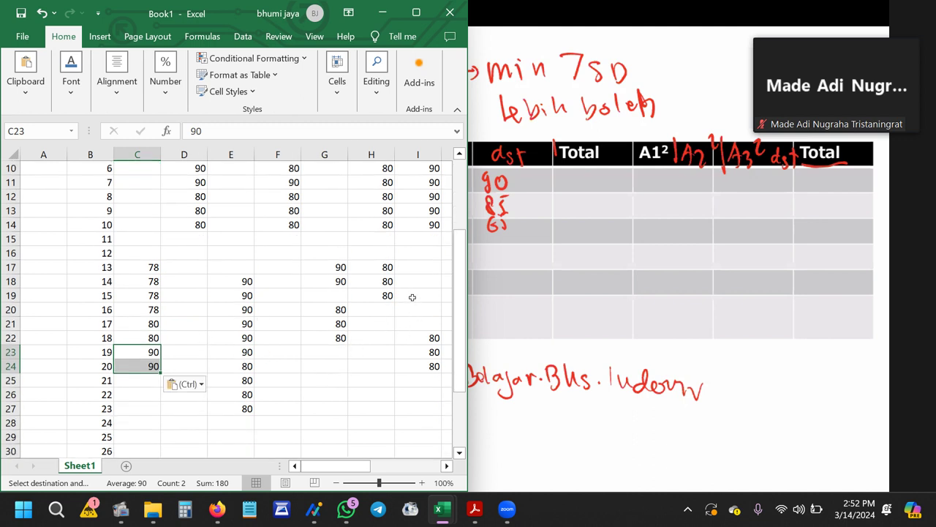
pyautogui.moveTo(413, 297); pyautogui.dragTo(414, 324)
pyautogui.hotkey('ctrl', 'v')
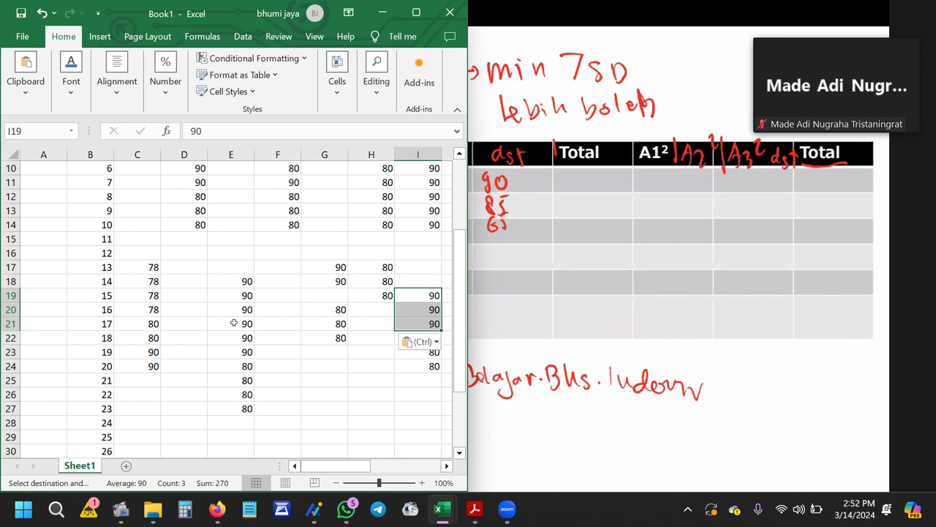
# Enter the score 85 in C8 under A1 and copy it into C9:C10.
pyautogui.scroll(2, 164, 300)
pyautogui.click(148, 222)
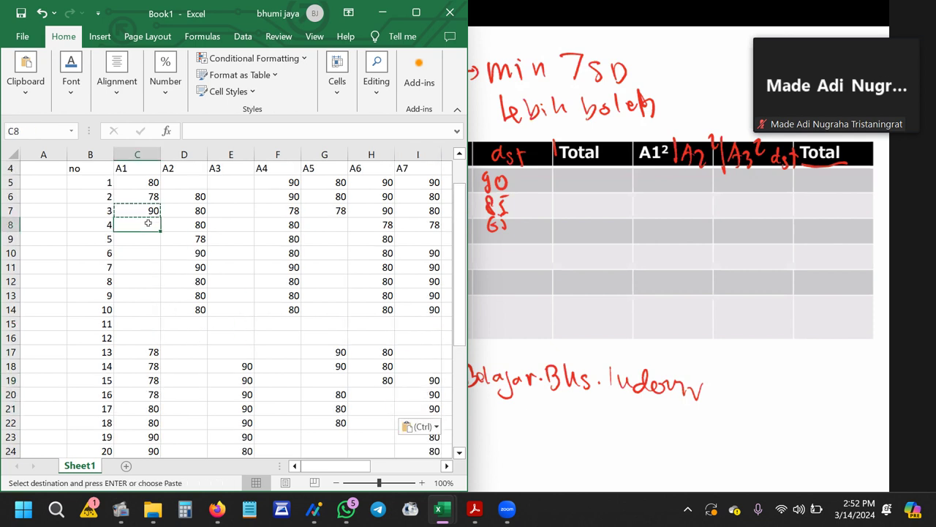
pyautogui.write('85')
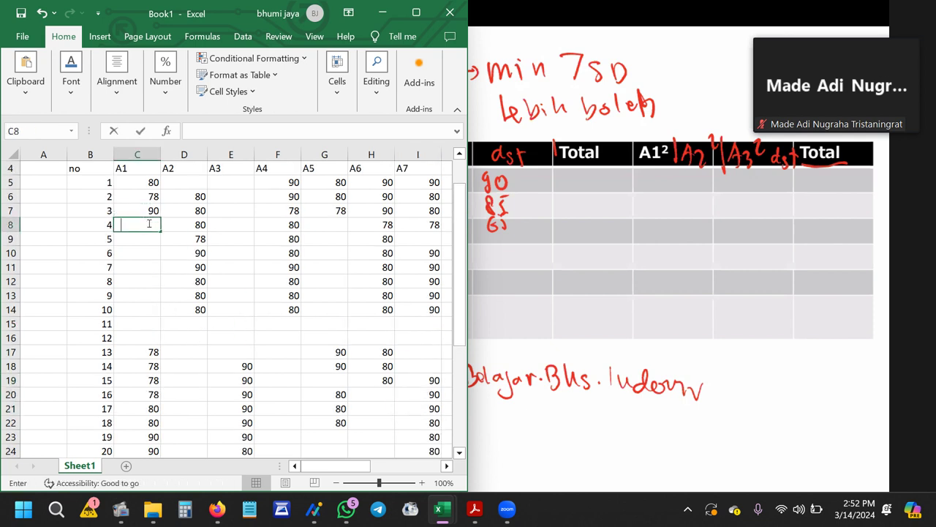
pyautogui.press('Return')
pyautogui.click(155, 226)
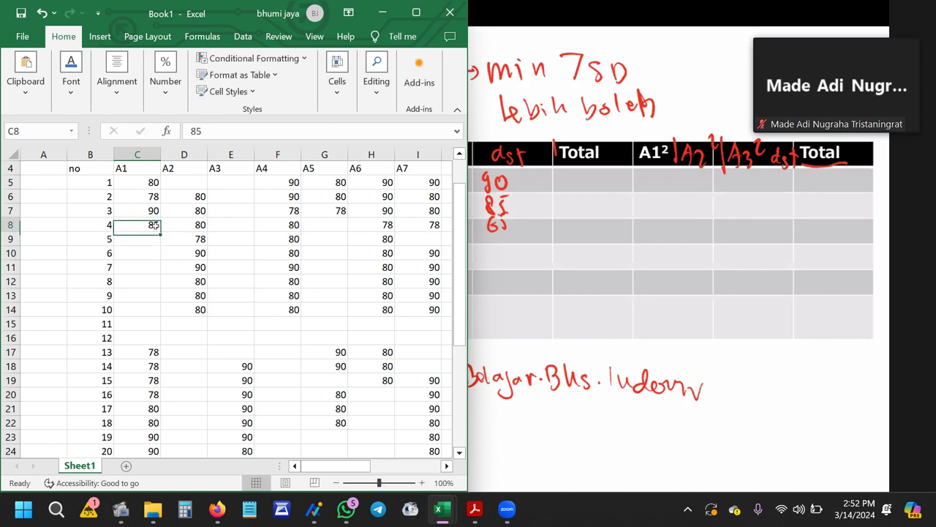
pyautogui.hotkey('ctrl', 'c')
pyautogui.moveTo(155, 239); pyautogui.dragTo(162, 258)
pyautogui.hotkey('ctrl', 'v')
# Paste the copied score 85 into D5 under A2, E5:E10 under A3 and G8:G16 under A5.
pyautogui.click(200, 182)
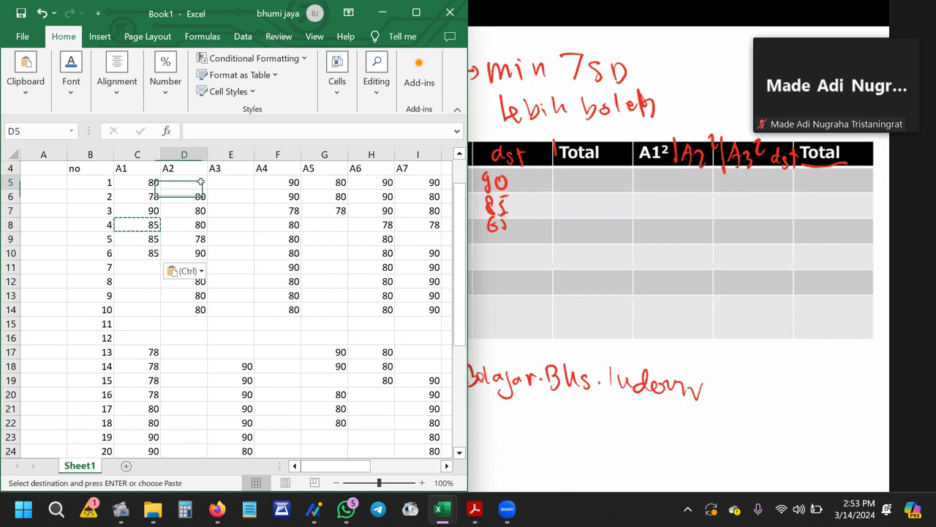
pyautogui.hotkey('ctrl', 'v')
pyautogui.moveTo(242, 183); pyautogui.dragTo(242, 251)
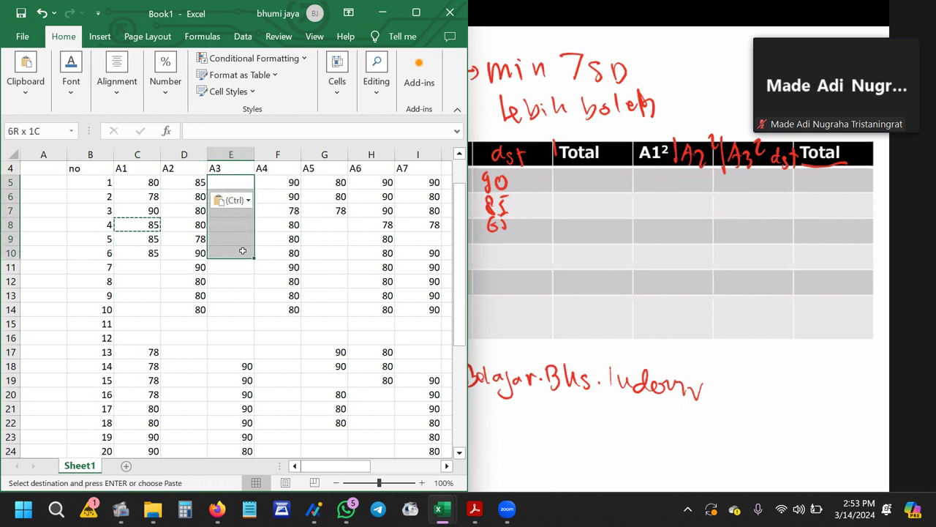
pyautogui.hotkey('ctrl', 'v')
pyautogui.moveTo(327, 226); pyautogui.dragTo(327, 338)
pyautogui.hotkey('ctrl', 'v')
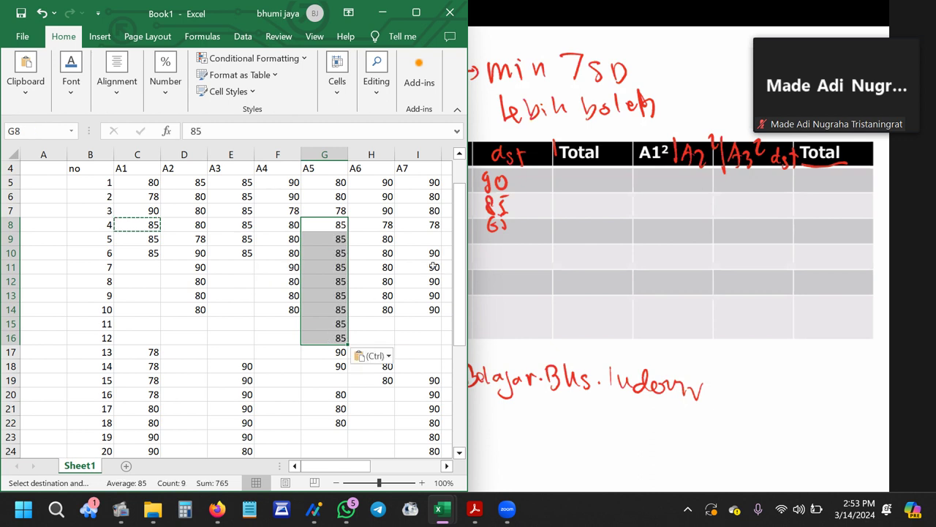
# Paste the copied score 85 into I9 and I15:I18 under A7 and H15:H16 under A6.
pyautogui.click(422, 238)
pyautogui.hotkey('ctrl', 'v')
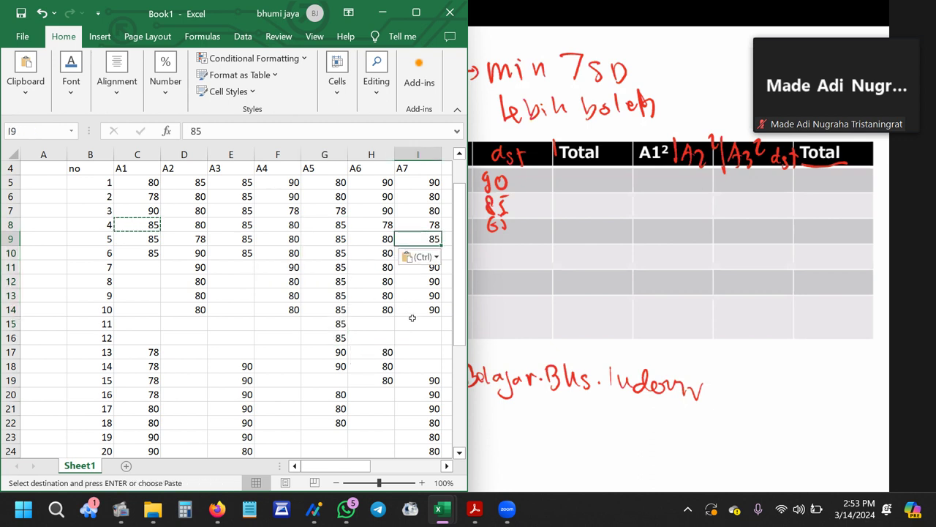
pyautogui.moveTo(413, 317); pyautogui.dragTo(402, 371)
pyautogui.hotkey('ctrl', 'v')
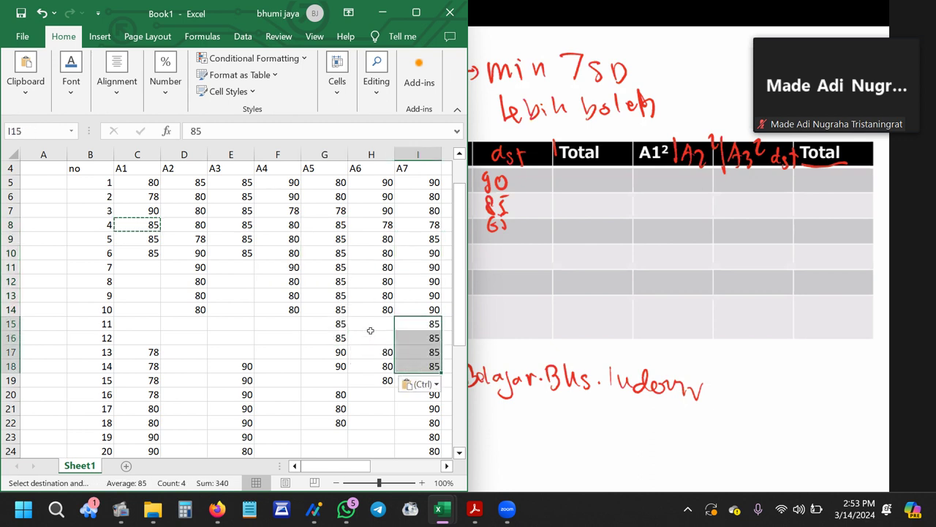
pyautogui.moveTo(370, 330); pyautogui.dragTo(368, 339)
pyautogui.hotkey('ctrl', 'v')
# Paste the copied score 85 into G19 under A5, F15:F17 under A4 and D18:D20 under A2.
pyautogui.scroll(-1, 278, 336)
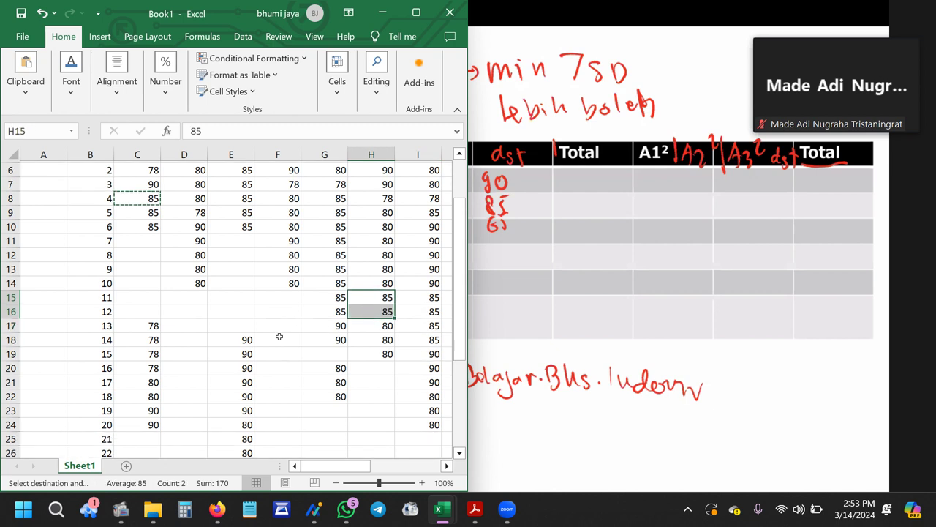
pyautogui.click(322, 336)
pyautogui.hotkey('ctrl', 'v')
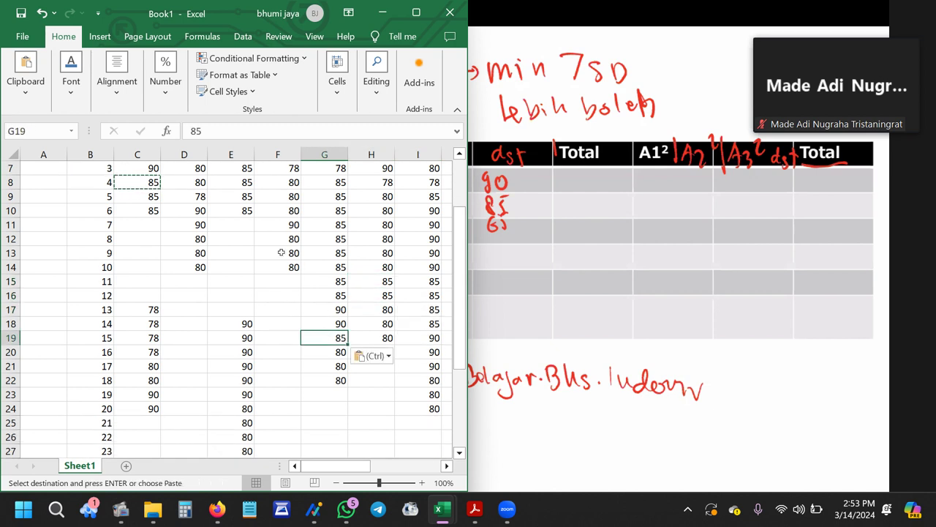
pyautogui.scroll(-1, 281, 252)
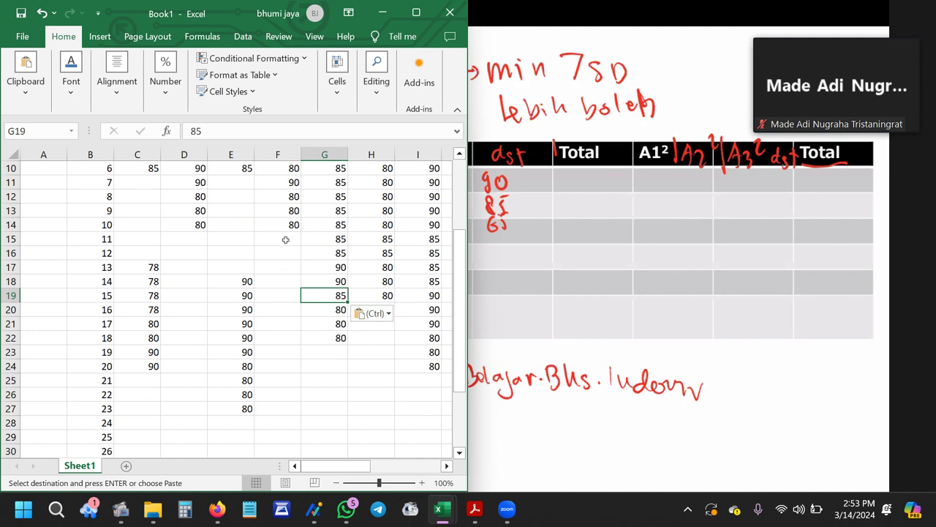
pyautogui.moveTo(283, 242); pyautogui.dragTo(281, 269)
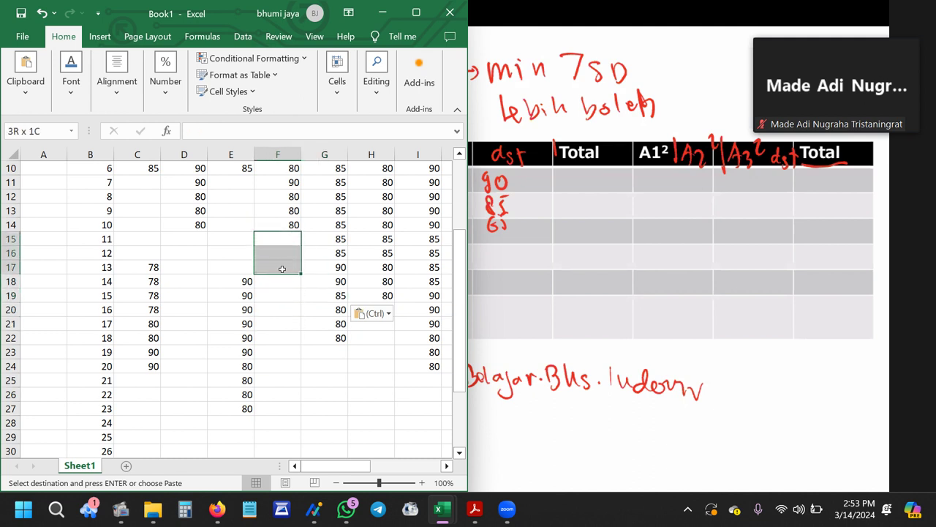
pyautogui.hotkey('ctrl', 'v')
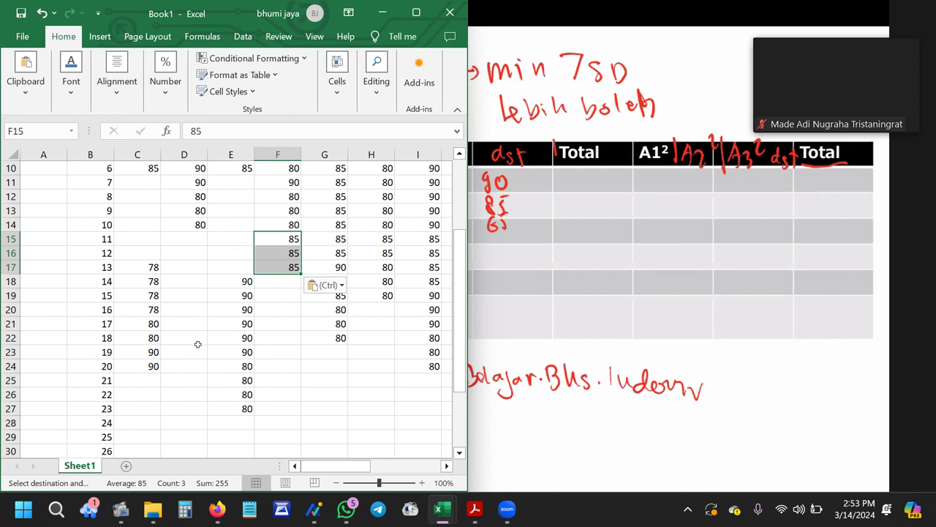
pyautogui.moveTo(187, 281); pyautogui.dragTo(185, 306)
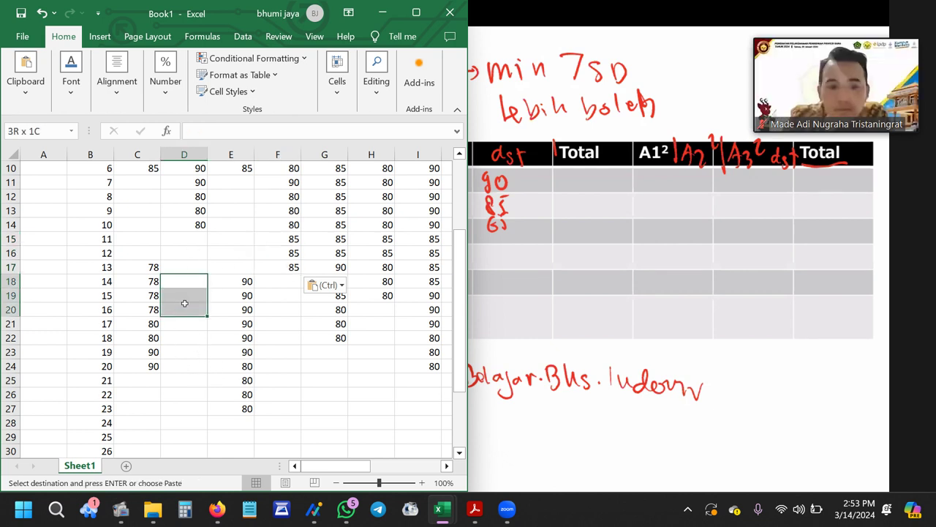
pyautogui.hotkey('ctrl', 'v')
pyautogui.click(191, 224)
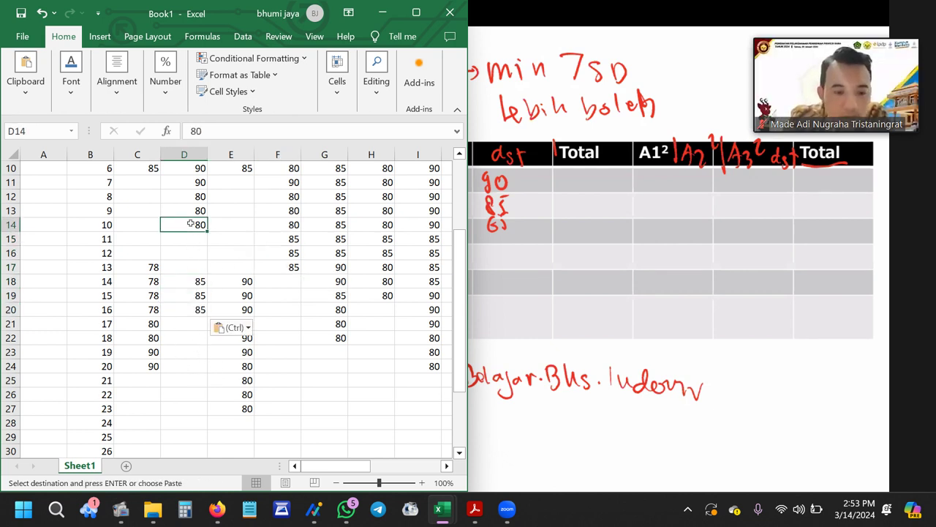
pyautogui.scroll(3, 246, 262)
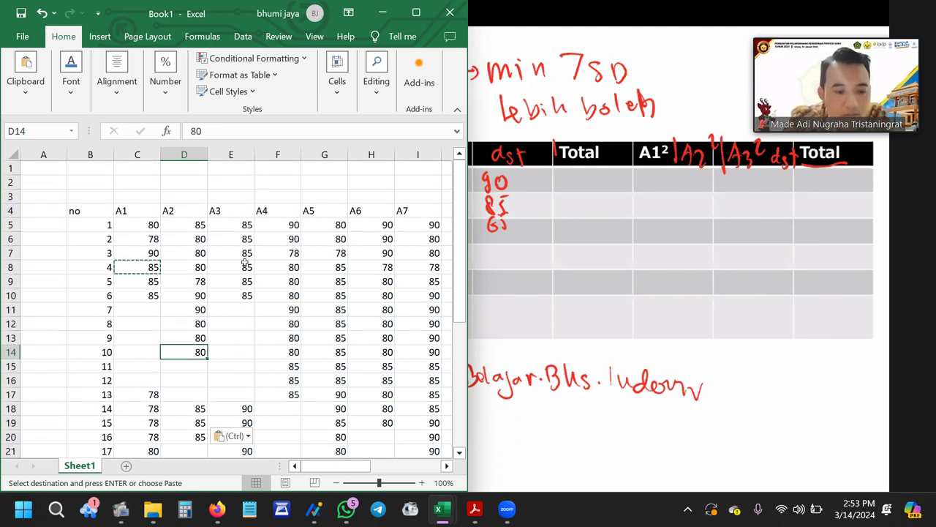
pyautogui.scroll(-1, 227, 281)
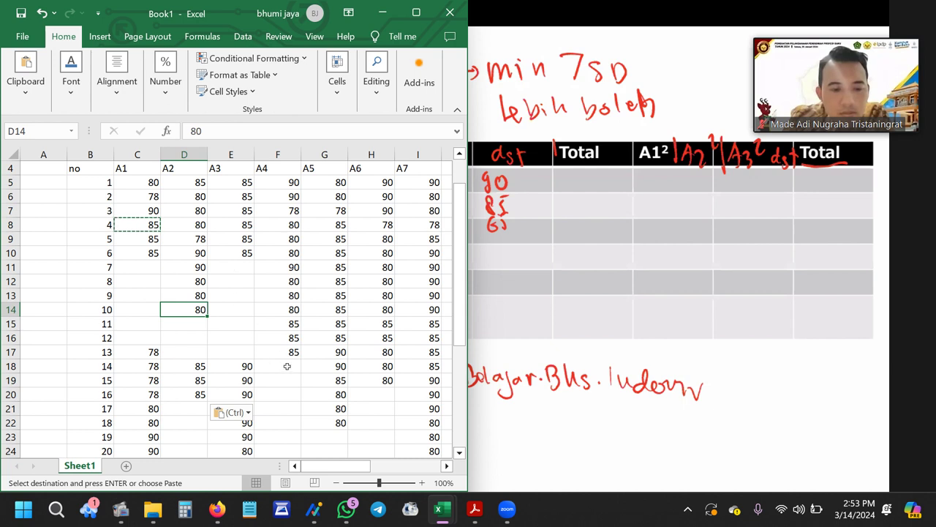
pyautogui.moveTo(376, 397); pyautogui.dragTo(376, 420)
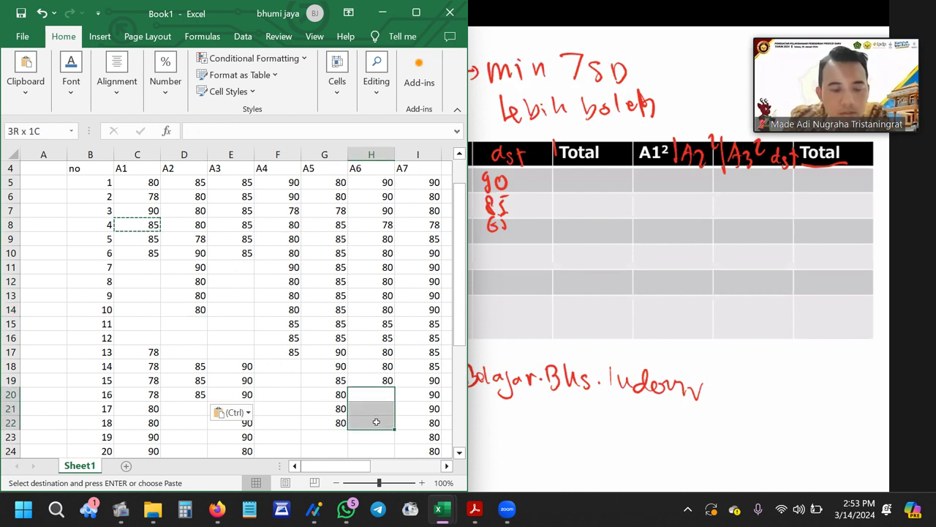
pyautogui.hotkey('ctrl', 'c')
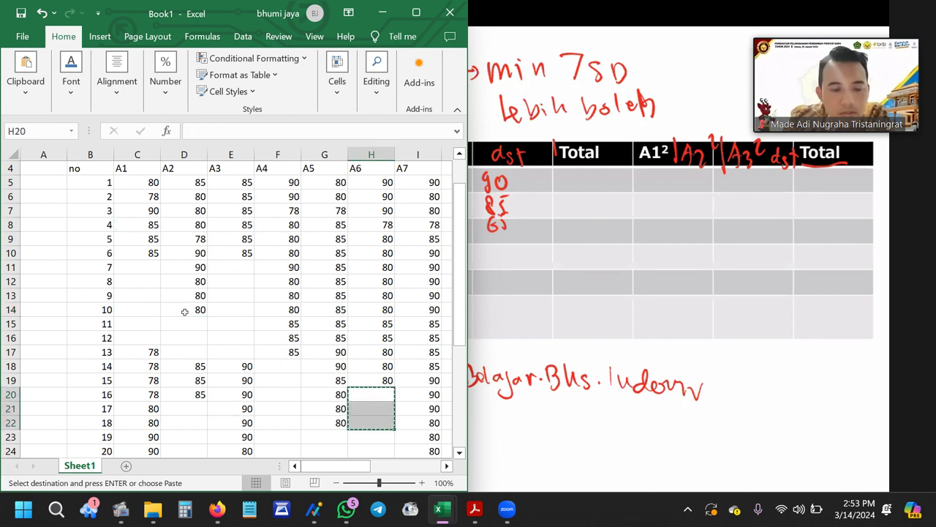
# Fill C11:C13 under A1 with the score 86 and copy C11.
pyautogui.click(148, 267)
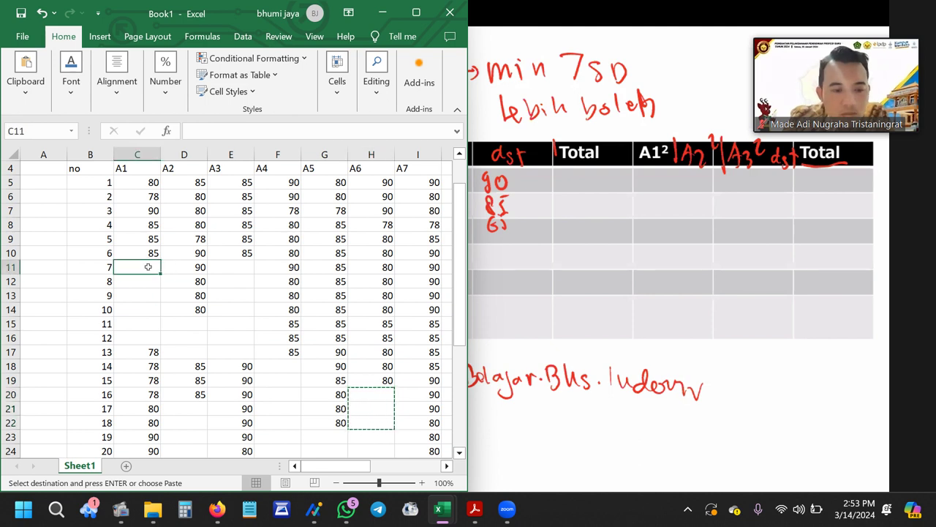
pyautogui.write('86')
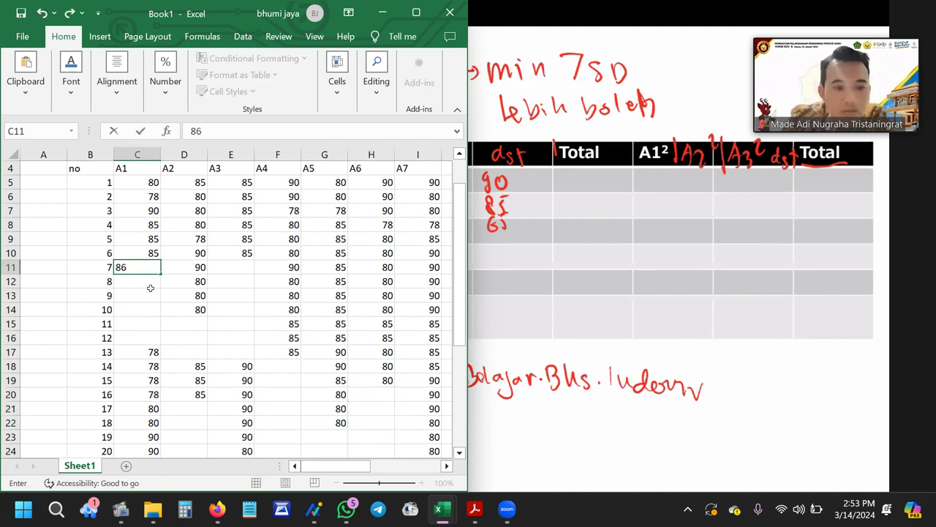
pyautogui.click(151, 291)
pyautogui.click(150, 267)
pyautogui.moveTo(162, 272); pyautogui.dragTo(162, 300)
pyautogui.click(149, 267)
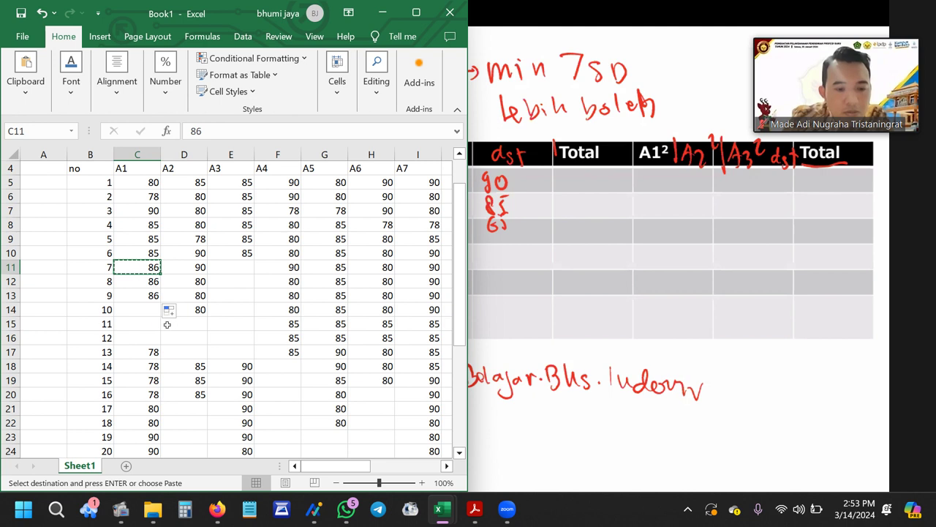
# Paste the copied score 86 into D15:D17 under A2 and E11:E14 under A3.
pyautogui.moveTo(204, 327); pyautogui.dragTo(199, 349)
pyautogui.hotkey('ctrl', 'v')
pyautogui.scroll(-2, 175, 342)
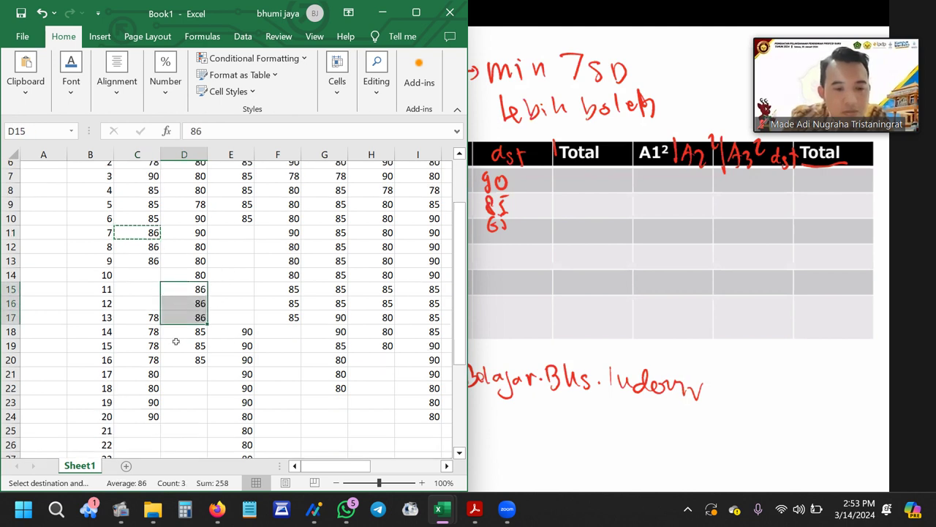
pyautogui.scroll(1, 176, 342)
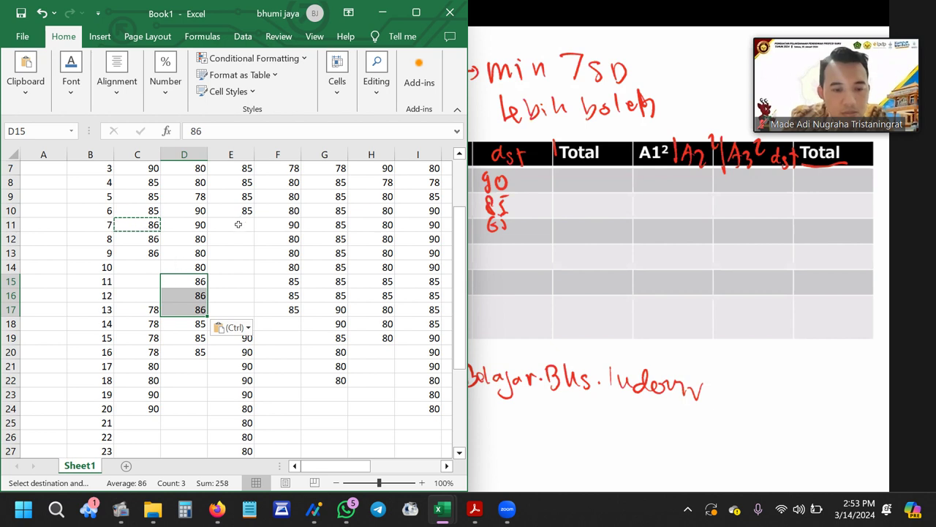
pyautogui.moveTo(238, 225); pyautogui.dragTo(241, 266)
pyautogui.hotkey('ctrl', 'v')
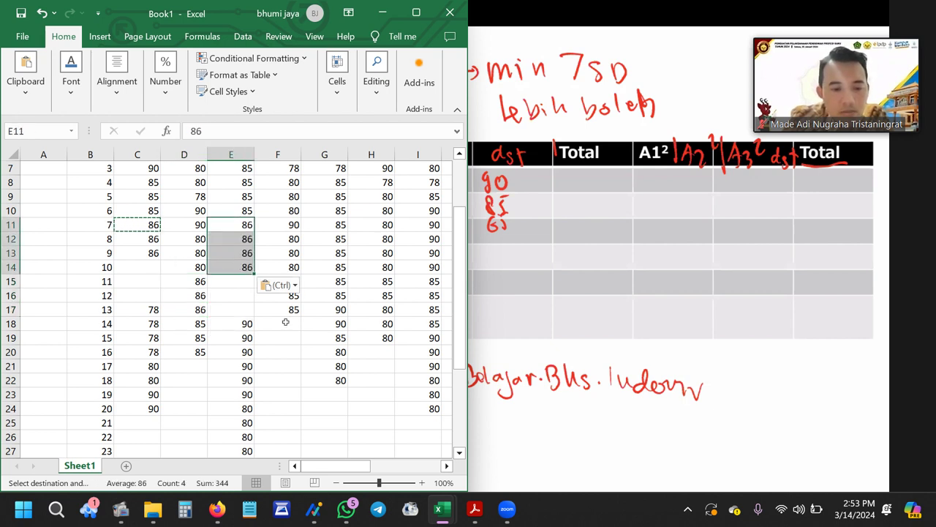
# Paste the copied score 86 into F18:F20 under A4 and H20:H21 under A6.
pyautogui.moveTo(285, 322); pyautogui.dragTo(290, 354)
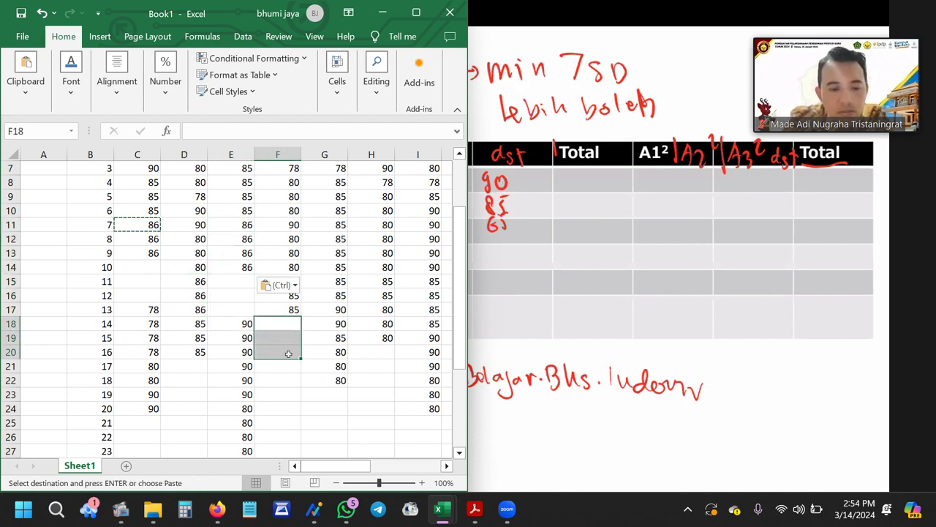
pyautogui.hotkey('ctrl', 'v')
pyautogui.click(386, 353)
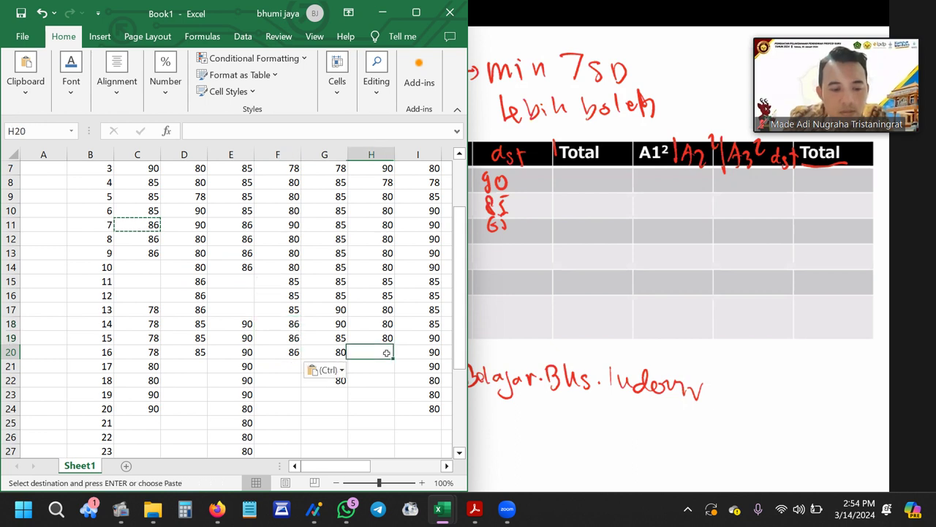
pyautogui.moveTo(377, 355); pyautogui.dragTo(377, 369)
pyautogui.hotkey('ctrl', 'v')
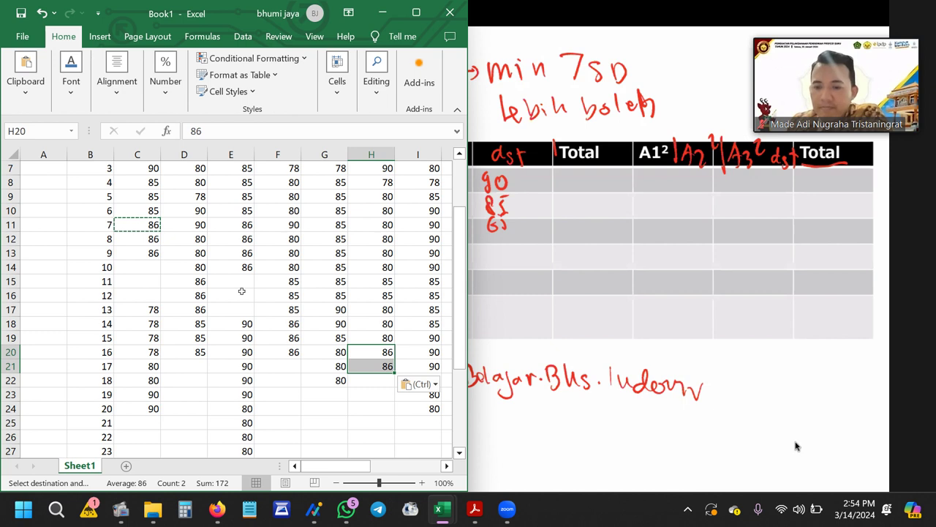
# Paste the copied score 86 into E15:E17 under A3 and clear those cells again.
pyautogui.moveTo(239, 285); pyautogui.dragTo(240, 312)
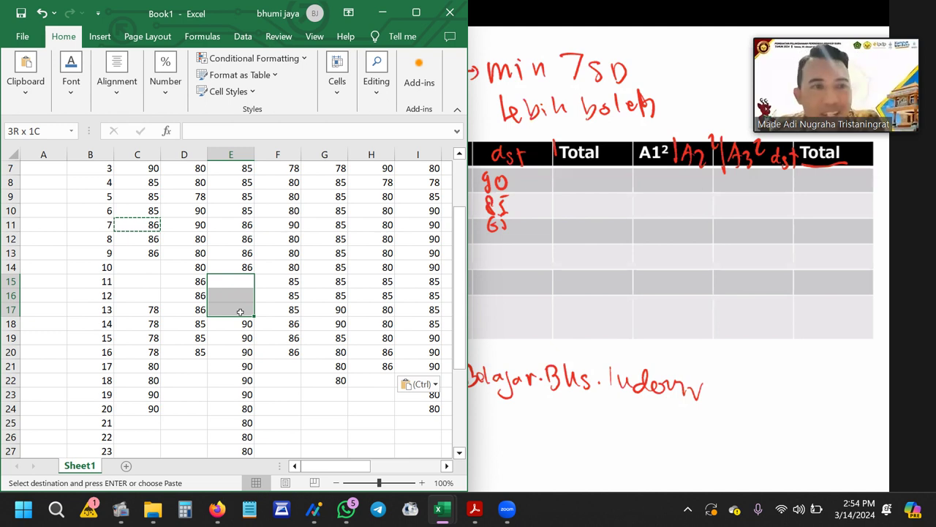
pyautogui.moveTo(239, 312); pyautogui.dragTo(240, 312)
pyautogui.hotkey('ctrl', 'v')
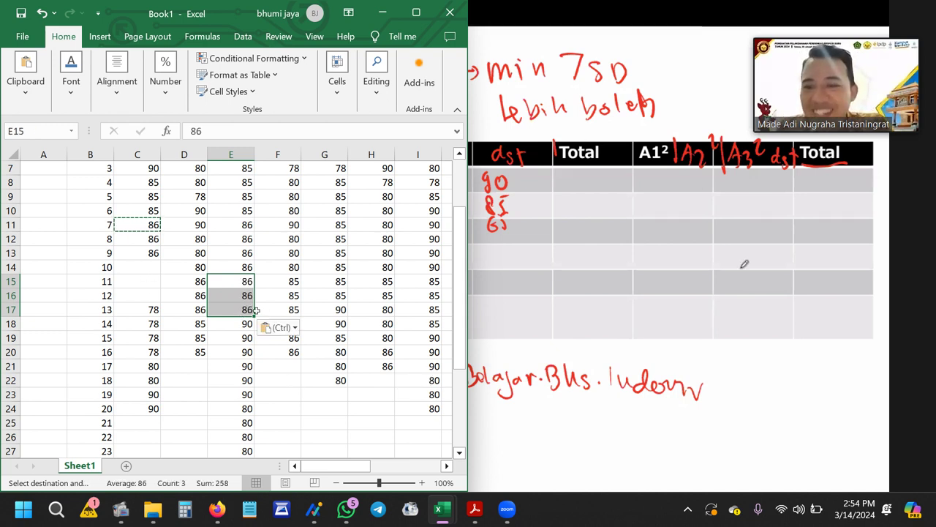
pyautogui.press('Delete')
# Enter the score 87 in H22 under A6.
pyautogui.scroll(-1, 374, 357)
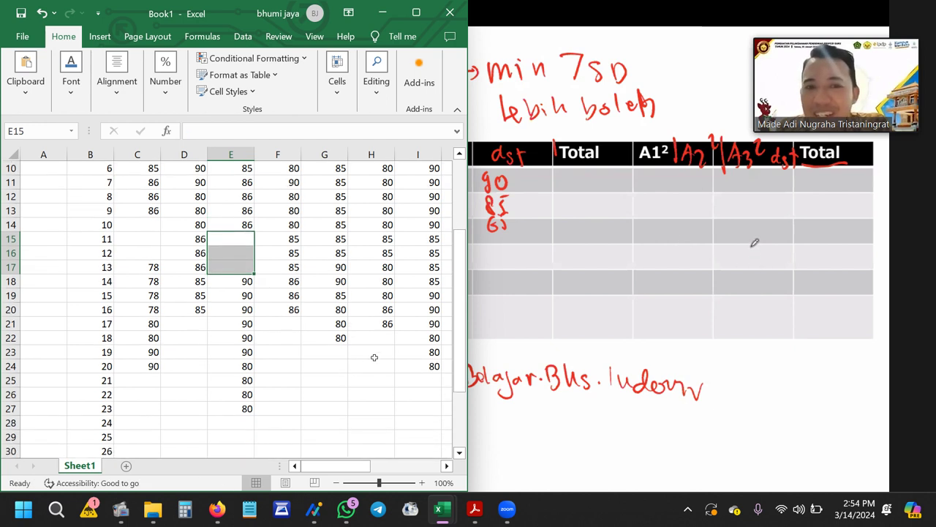
pyautogui.click(380, 340)
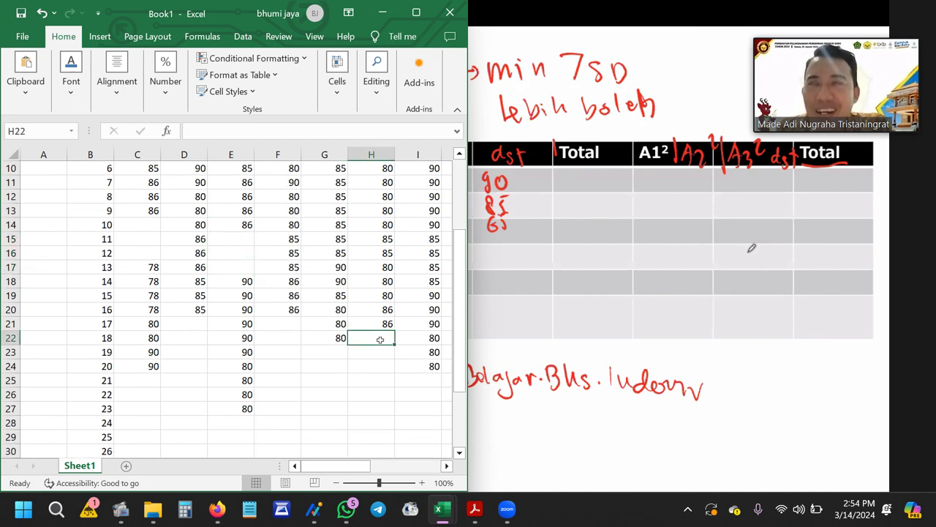
pyautogui.moveTo(380, 339); pyautogui.dragTo(379, 351)
pyautogui.click(382, 323)
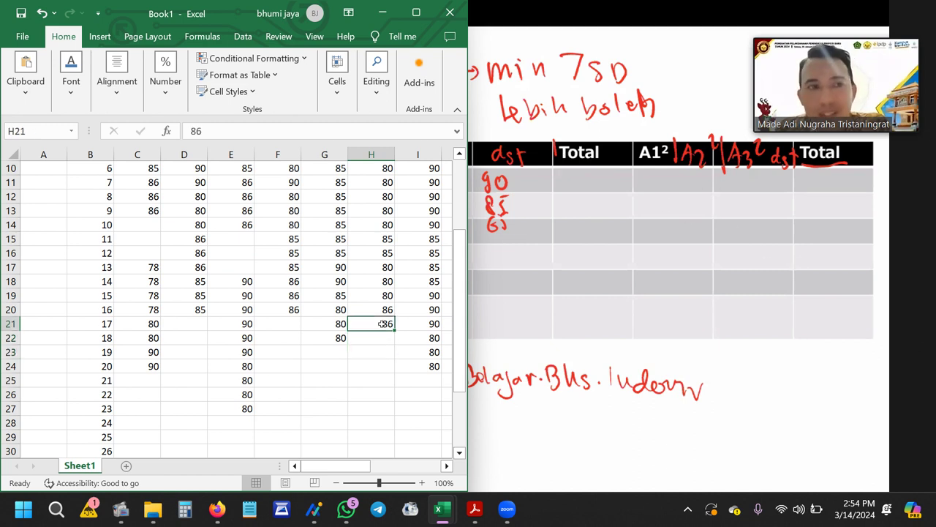
pyautogui.click(381, 343)
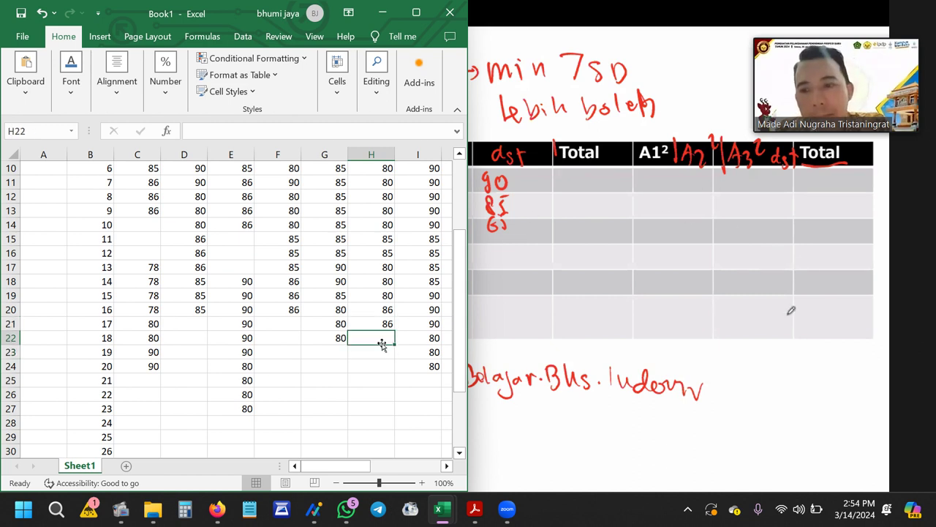
pyautogui.write('87')
pyautogui.click(374, 362)
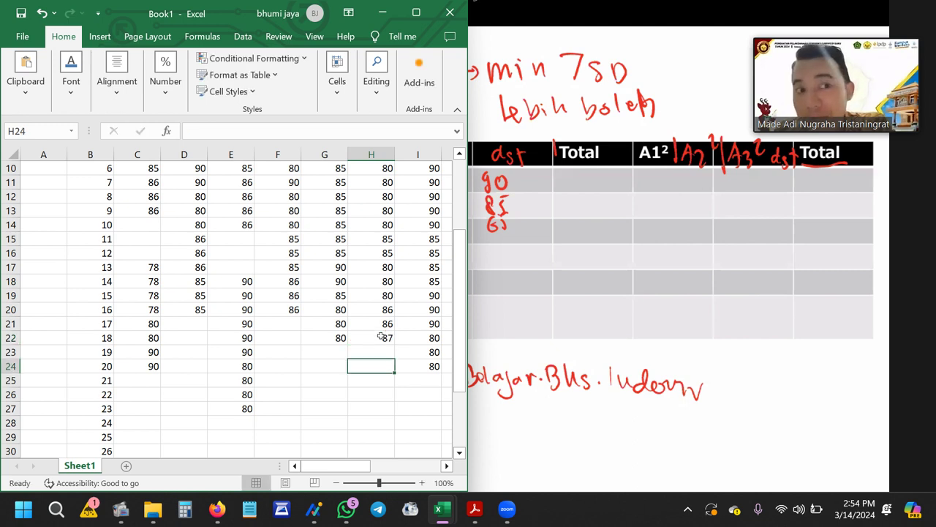
# Copy the score 87 from H22 into H23:H24 under A6 and G23:G25 under A5.
pyautogui.click(382, 338)
pyautogui.hotkey('ctrl', 'c')
pyautogui.moveTo(384, 349); pyautogui.dragTo(386, 365)
pyautogui.hotkey('ctrl', 'v')
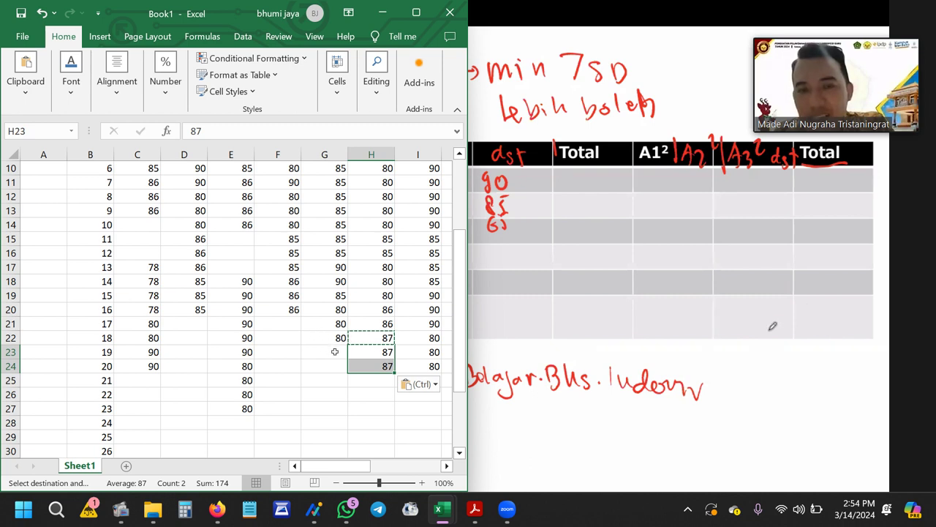
pyautogui.moveTo(334, 352); pyautogui.dragTo(337, 389)
pyautogui.hotkey('ctrl', 'v')
pyautogui.click(293, 309)
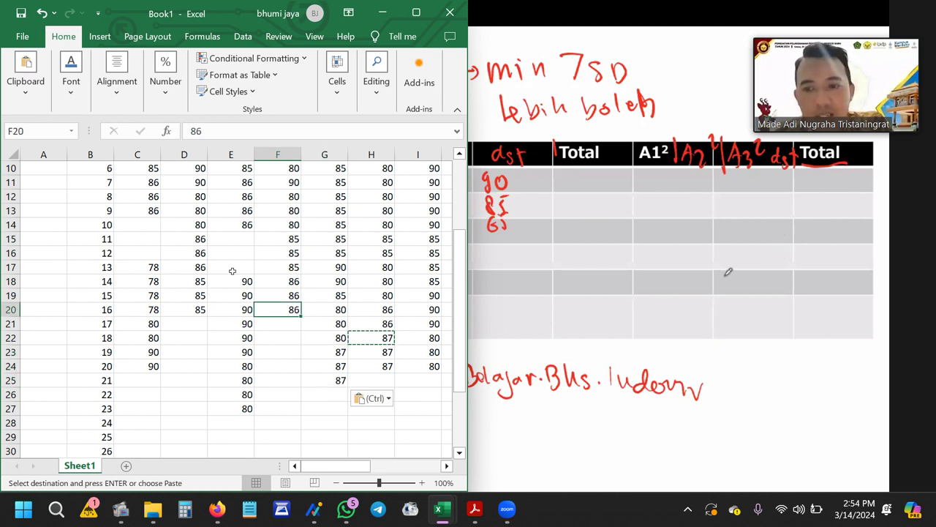
pyautogui.scroll(2, 205, 337)
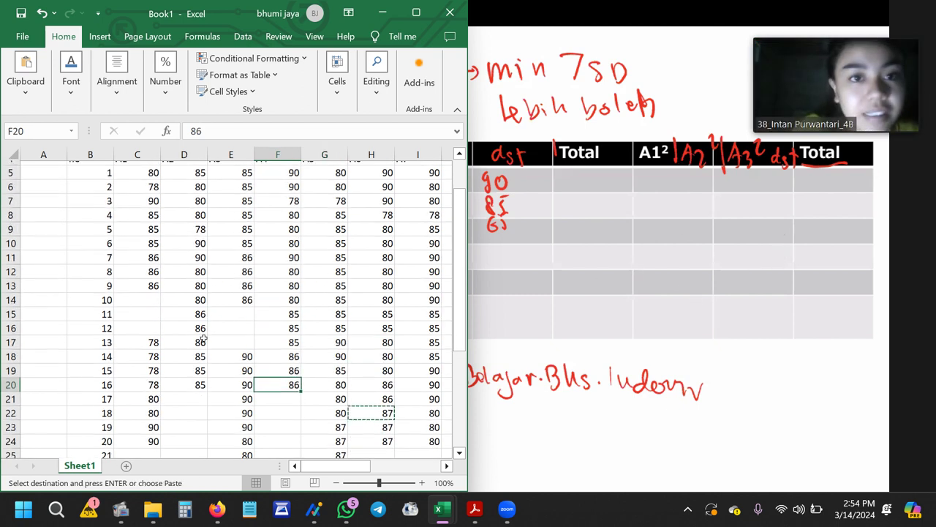
pyautogui.scroll(-1, 205, 335)
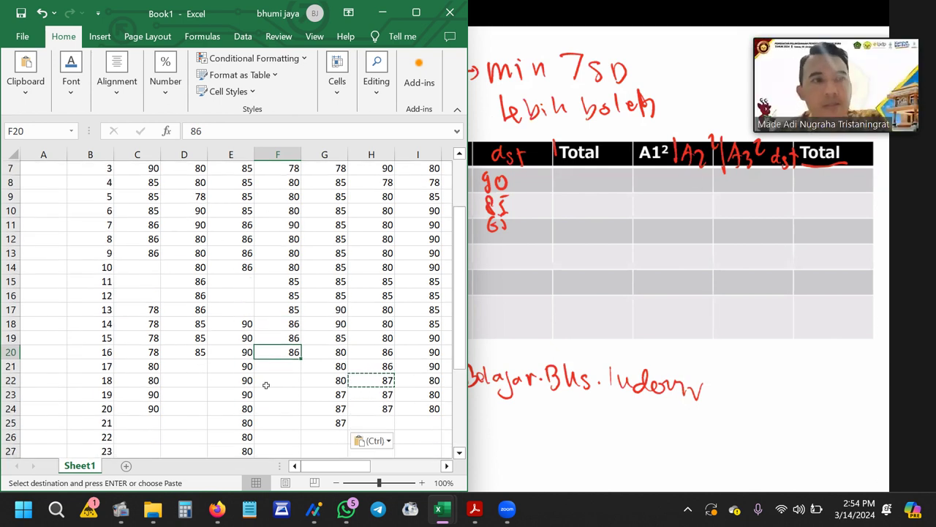
pyautogui.click(376, 418)
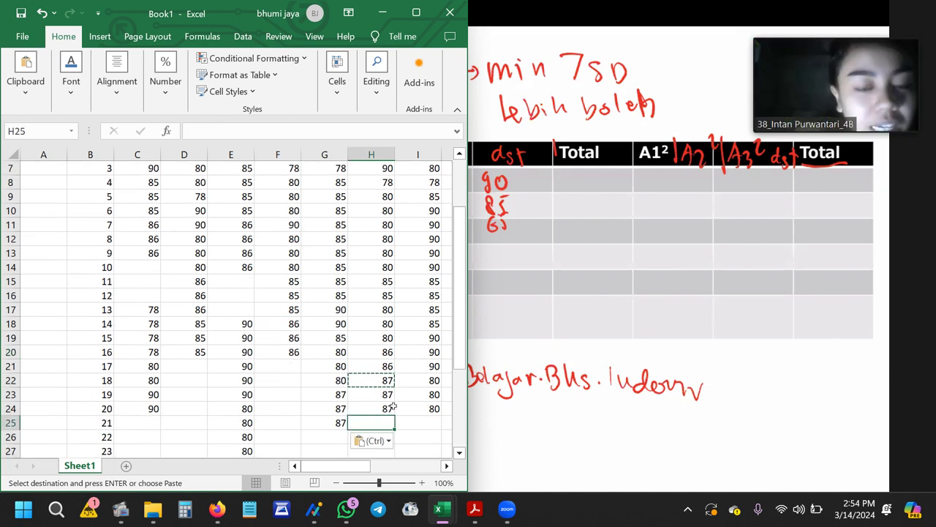
pyautogui.click(417, 408)
pyautogui.click(377, 408)
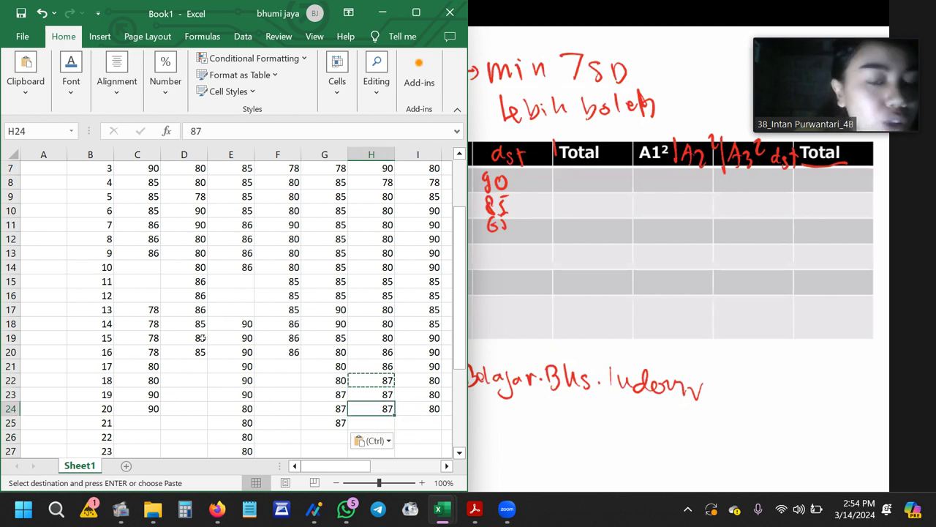
# Enter the score 79 in C14 under A1 and fill it down to C16.
pyautogui.click(156, 268)
pyautogui.scroll(2, 247, 370)
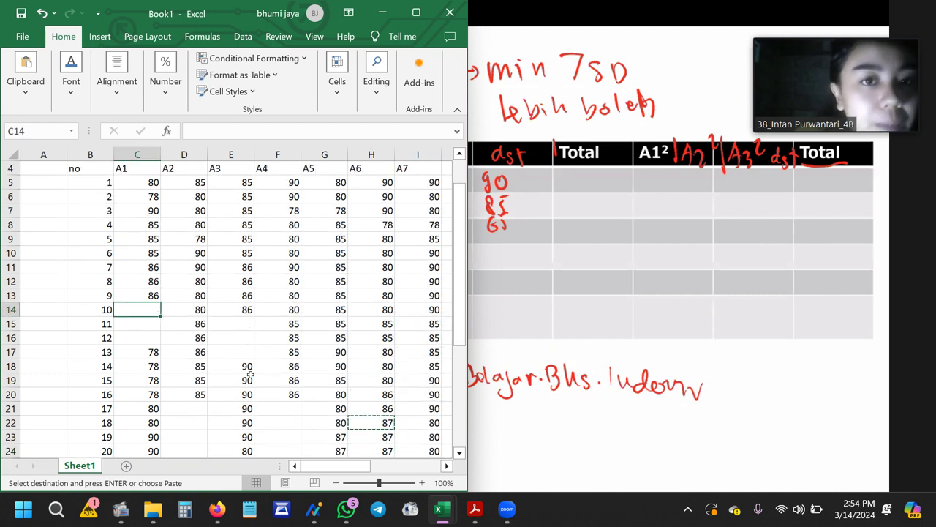
pyautogui.scroll(-2, 247, 370)
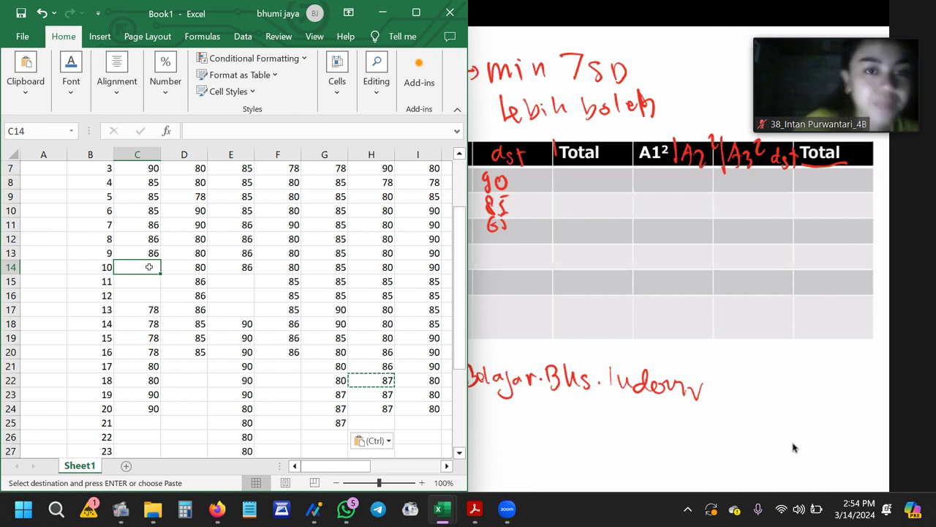
pyautogui.write('79')
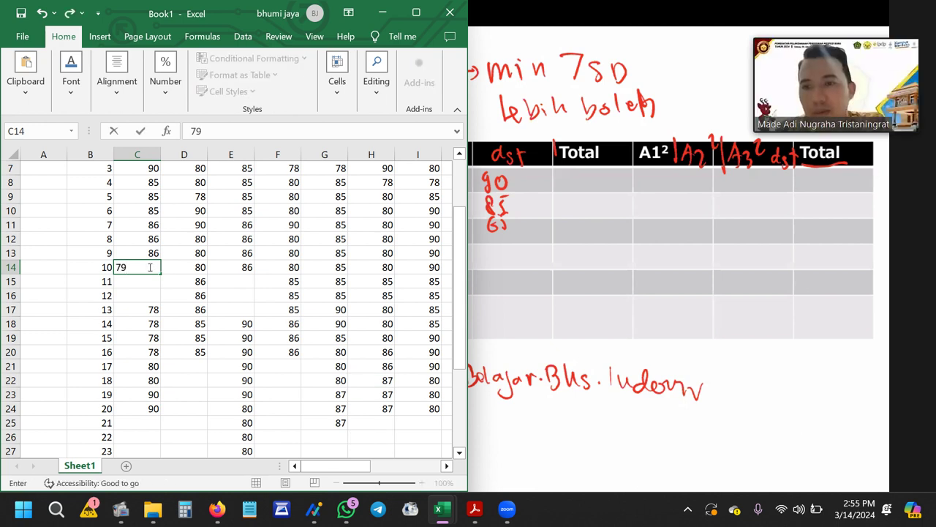
pyautogui.press('Return')
pyautogui.click(150, 267)
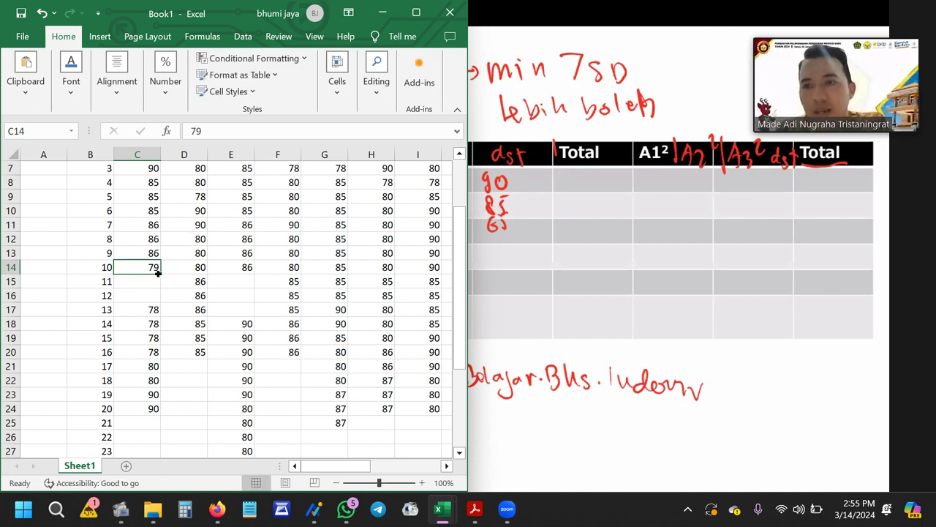
pyautogui.moveTo(161, 273); pyautogui.dragTo(162, 300)
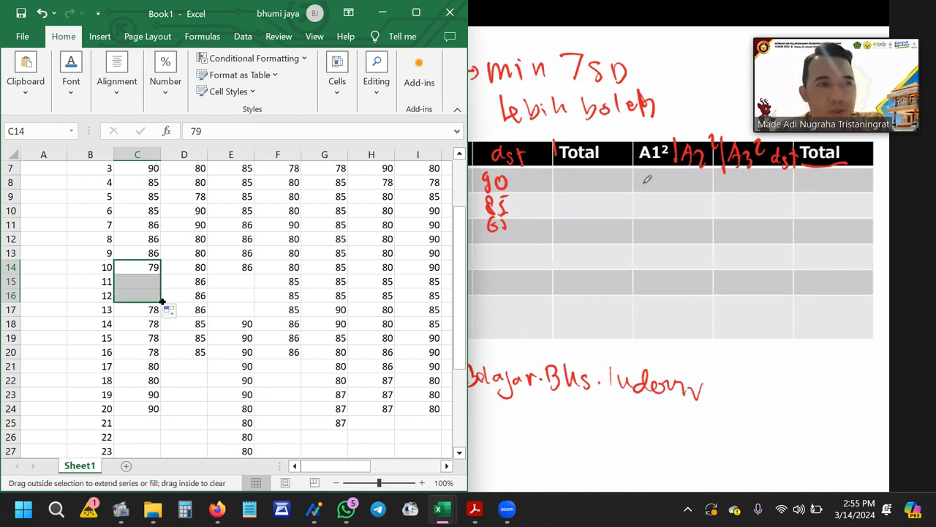
pyautogui.click(232, 281)
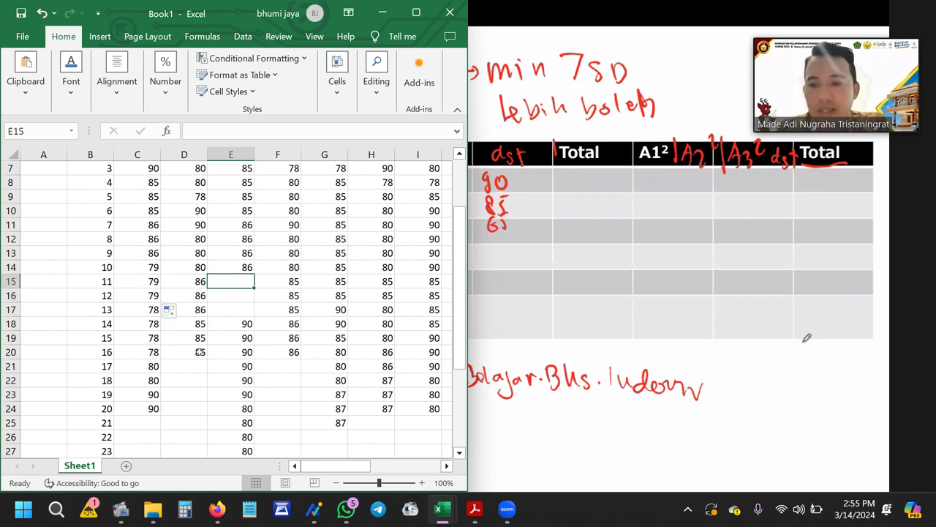
pyautogui.click(197, 352)
pyautogui.click(194, 367)
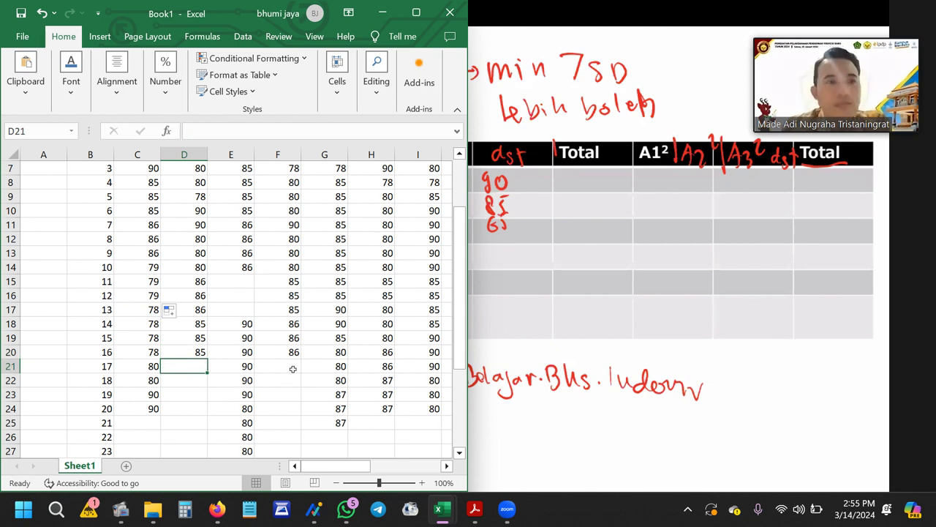
# Enter the score 89 in F21 under A4 and fill it down to F26.
pyautogui.scroll(-1, 293, 368)
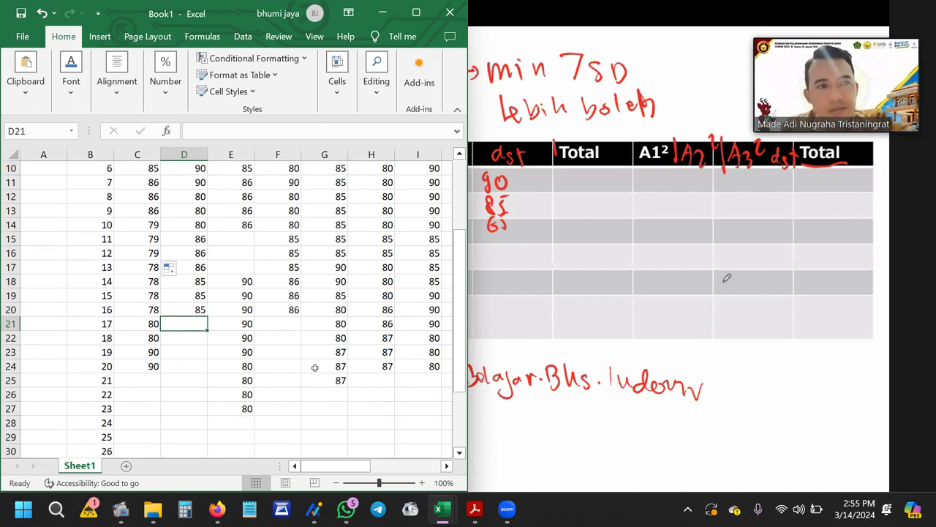
pyautogui.click(294, 322)
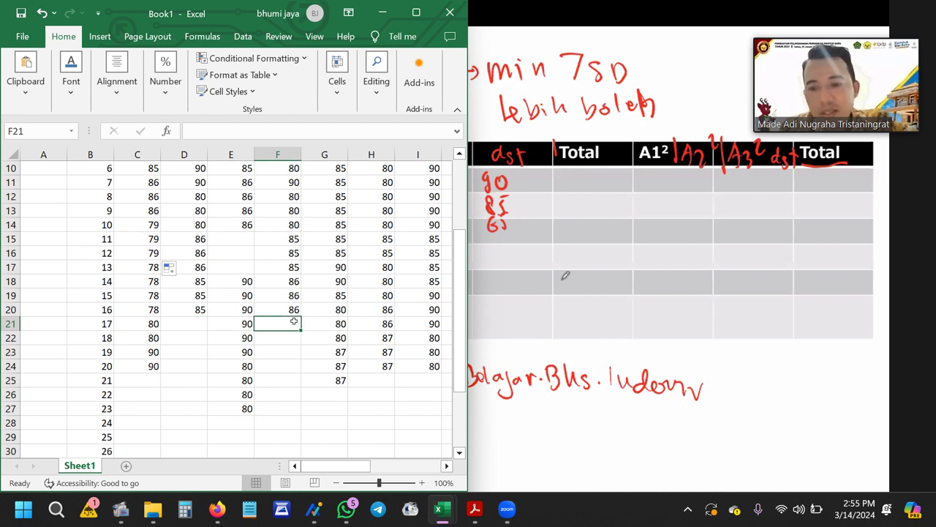
pyautogui.write('89')
pyautogui.press('Return')
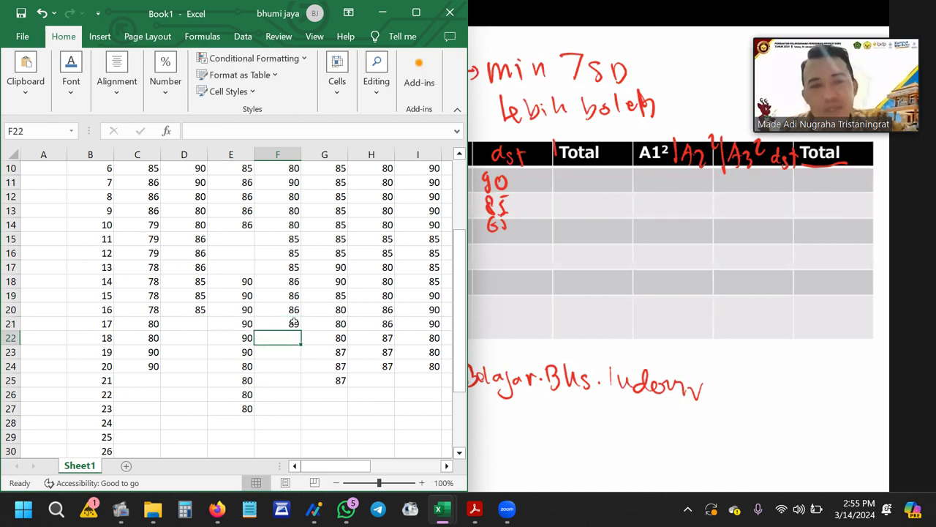
pyautogui.click(295, 324)
pyautogui.moveTo(300, 330); pyautogui.dragTo(301, 358)
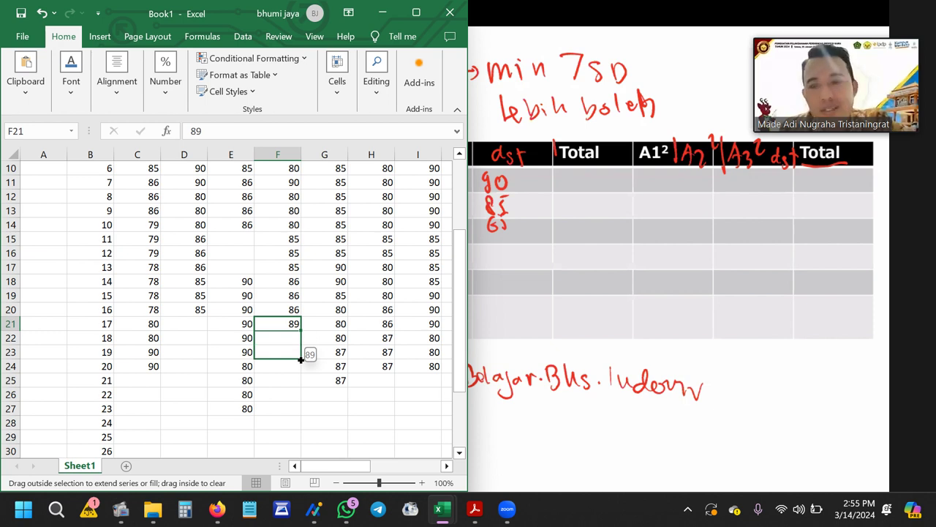
pyautogui.moveTo(301, 358); pyautogui.dragTo(301, 399)
# Enter the score 89 in E15 under A3 and fill it down to E17.
pyautogui.click(239, 242)
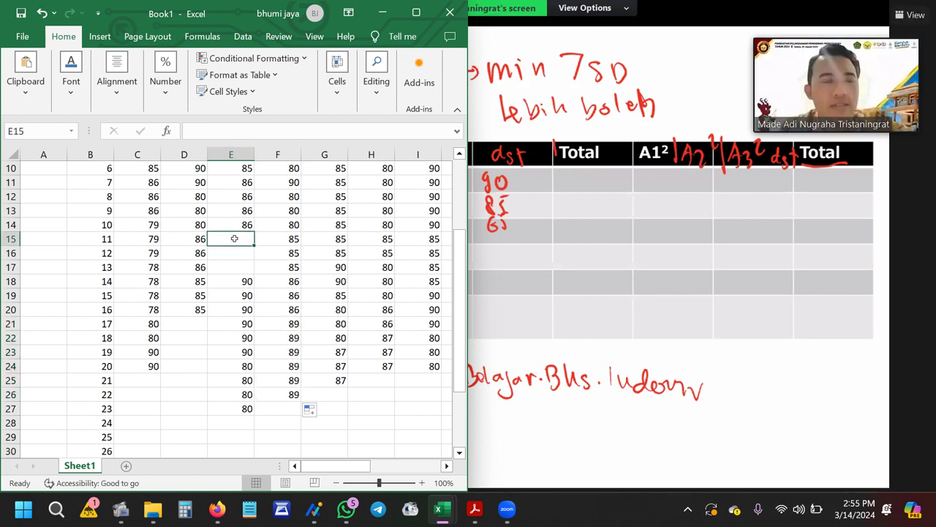
pyautogui.write('89')
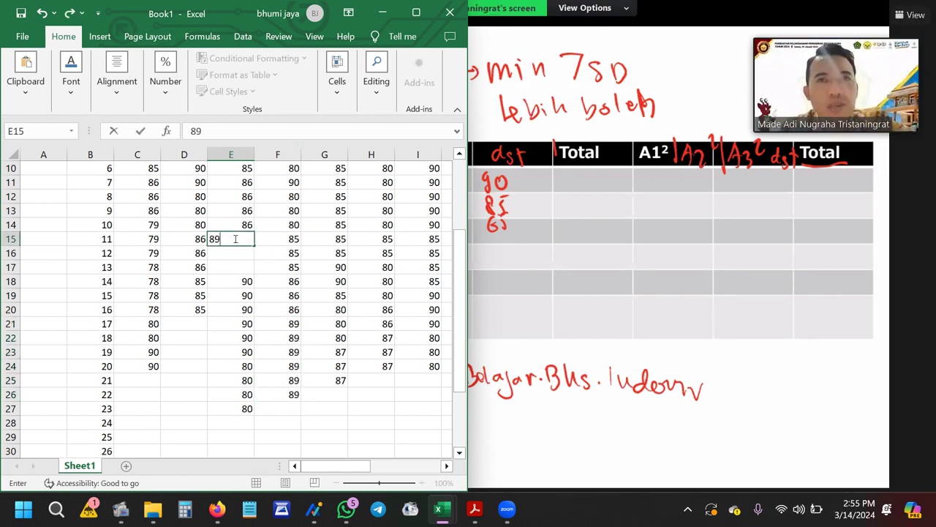
pyautogui.press('Return')
pyautogui.click(241, 243)
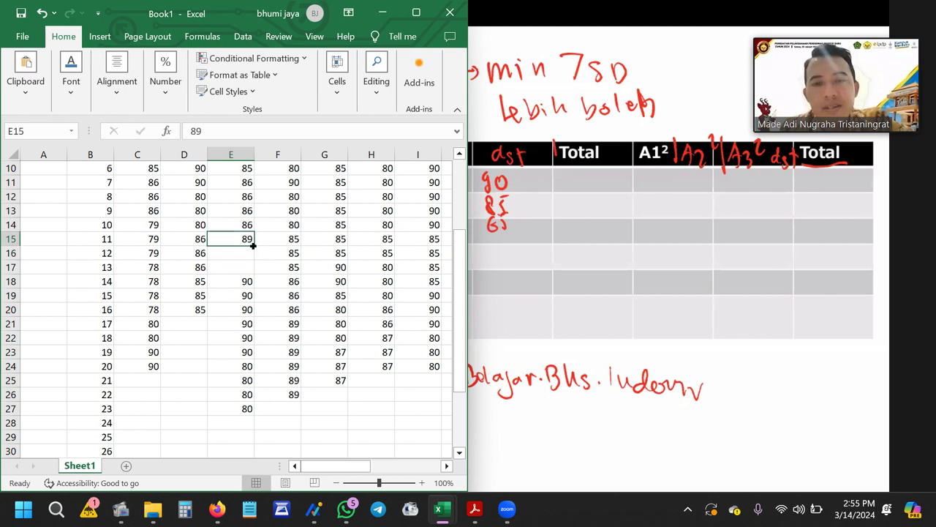
pyautogui.moveTo(254, 245); pyautogui.dragTo(252, 276)
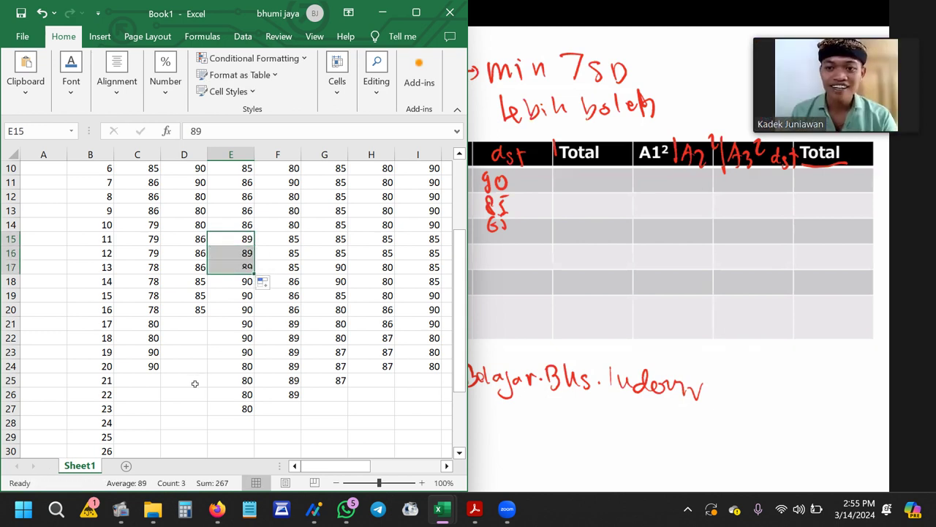
# Enter the score 81 in D21 under A2 and fill it down to D25.
pyautogui.click(198, 322)
pyautogui.click(198, 312)
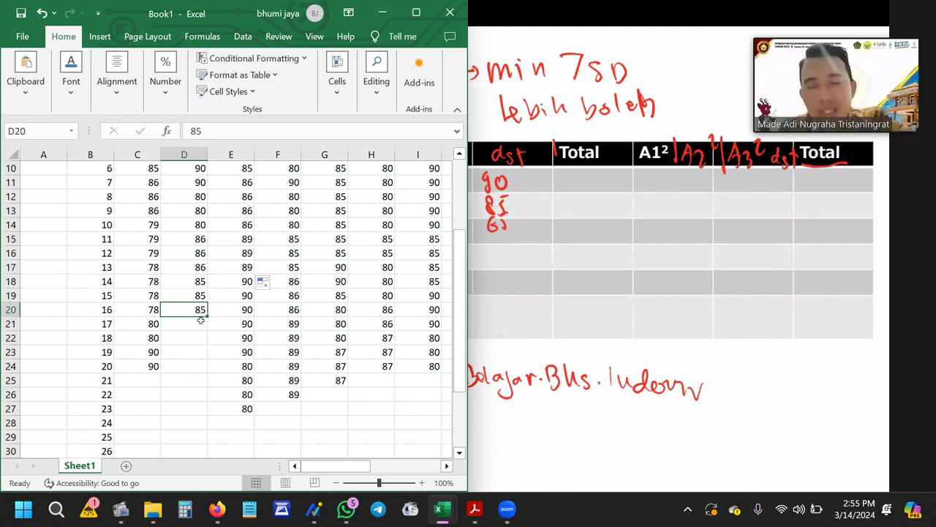
pyautogui.click(200, 324)
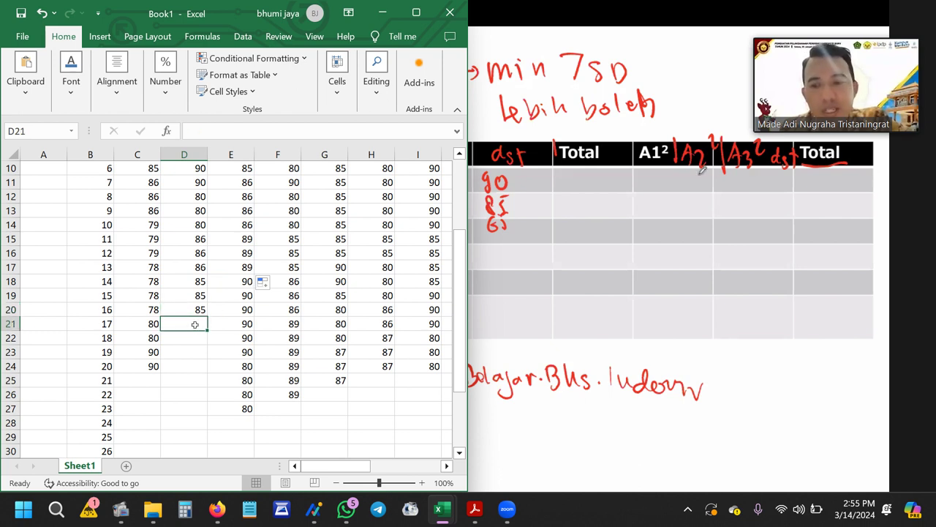
pyautogui.scroll(1, 197, 330)
pyautogui.scroll(-1, 196, 326)
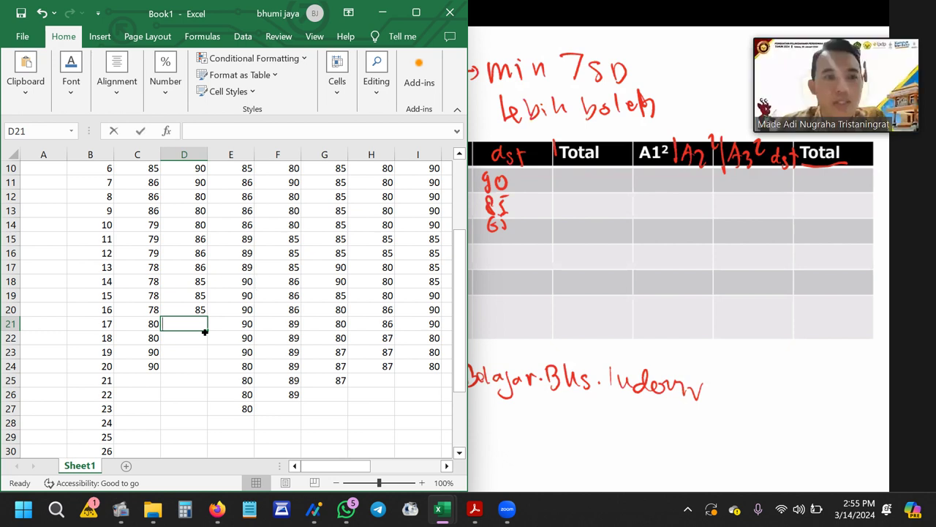
pyautogui.write('81')
pyautogui.click(176, 355)
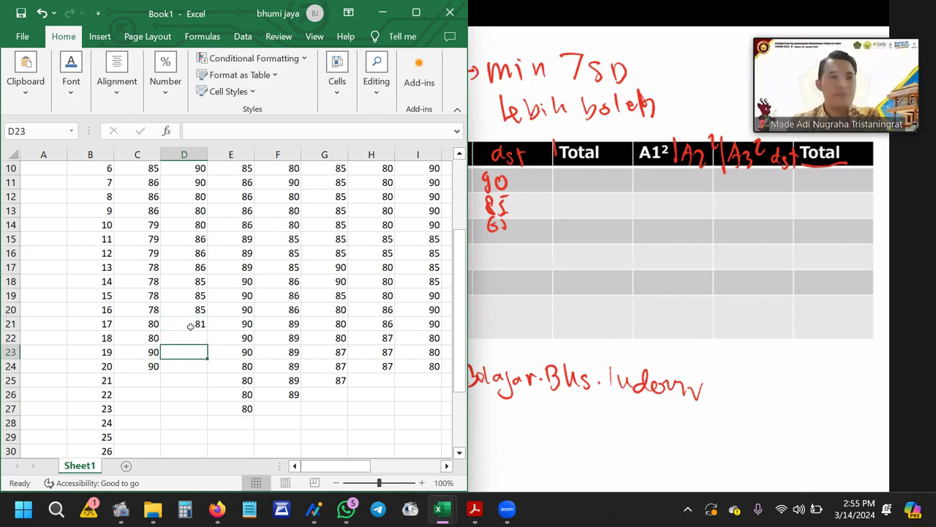
pyautogui.click(202, 327)
pyautogui.moveTo(207, 330); pyautogui.dragTo(208, 386)
pyautogui.click(192, 408)
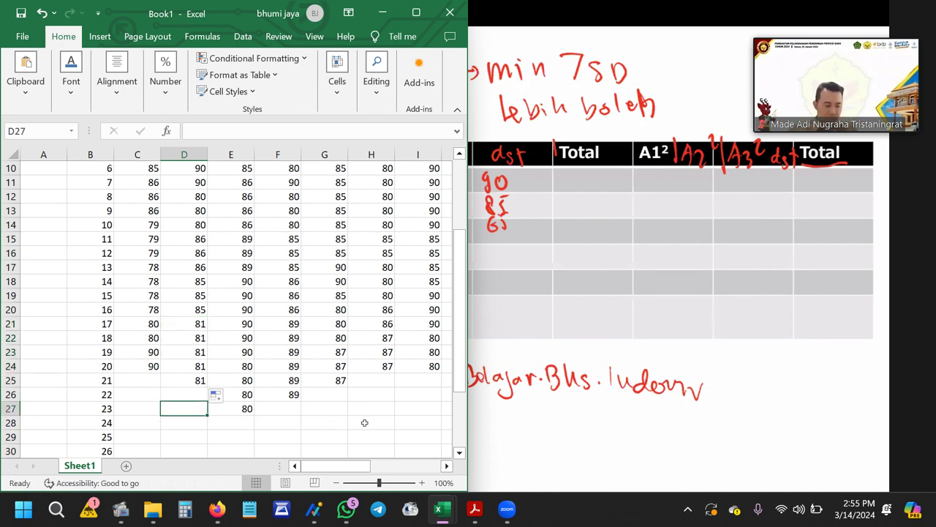
# Examine the whole score table, from the A1 to A7 columns across to the TOTAL column.
pyautogui.click(366, 422)
pyautogui.scroll(3, 320, 422)
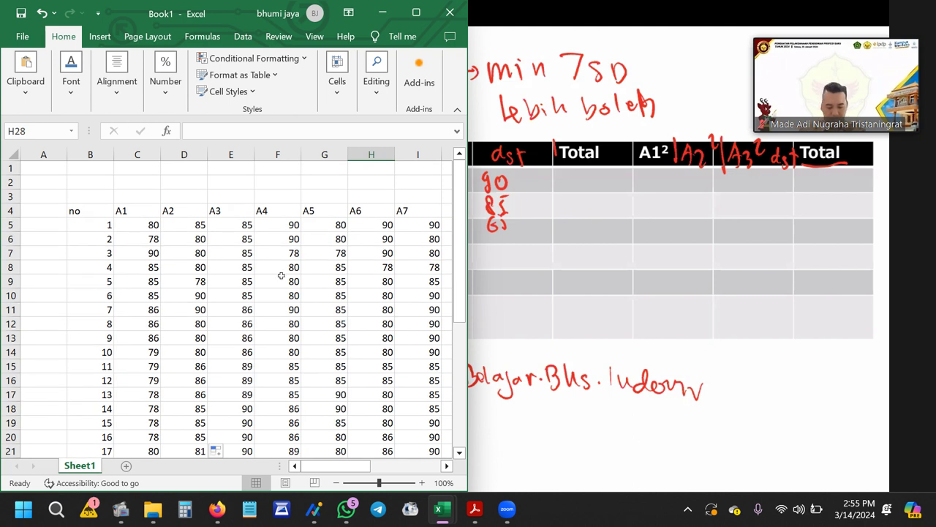
pyautogui.scroll(-1, 215, 282)
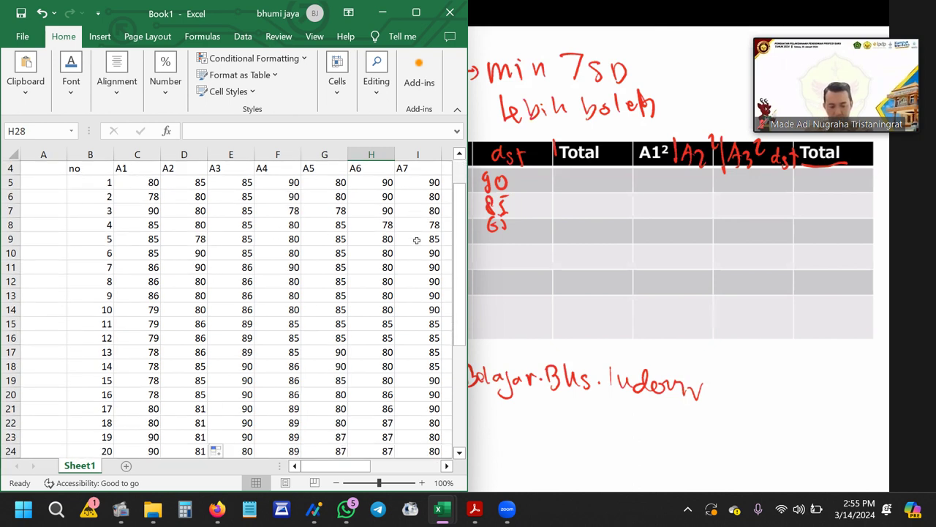
pyautogui.moveTo(366, 466); pyautogui.dragTo(387, 464)
pyautogui.scroll(1, 344, 262)
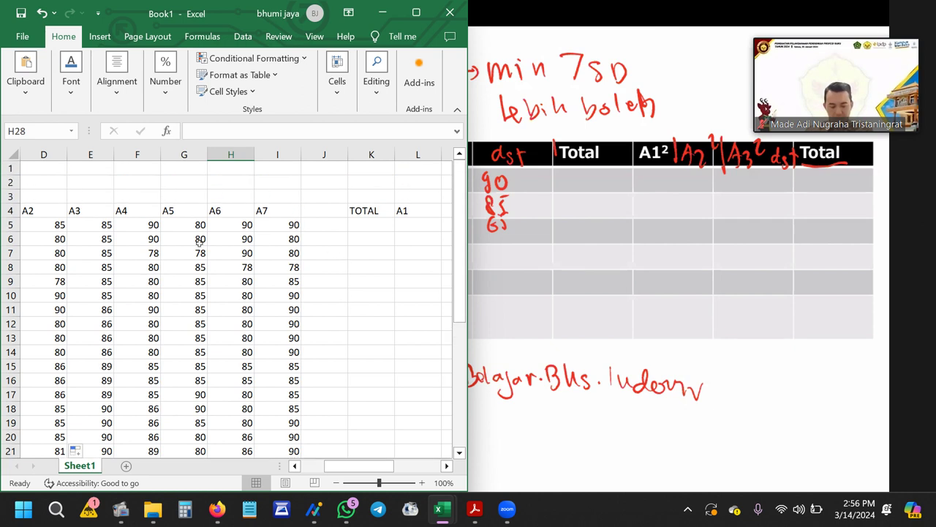
pyautogui.moveTo(373, 466)
pyautogui.mouseDown()
pyautogui.moveTo(351, 468)
pyautogui.moveTo(363, 468)
pyautogui.mouseUp()
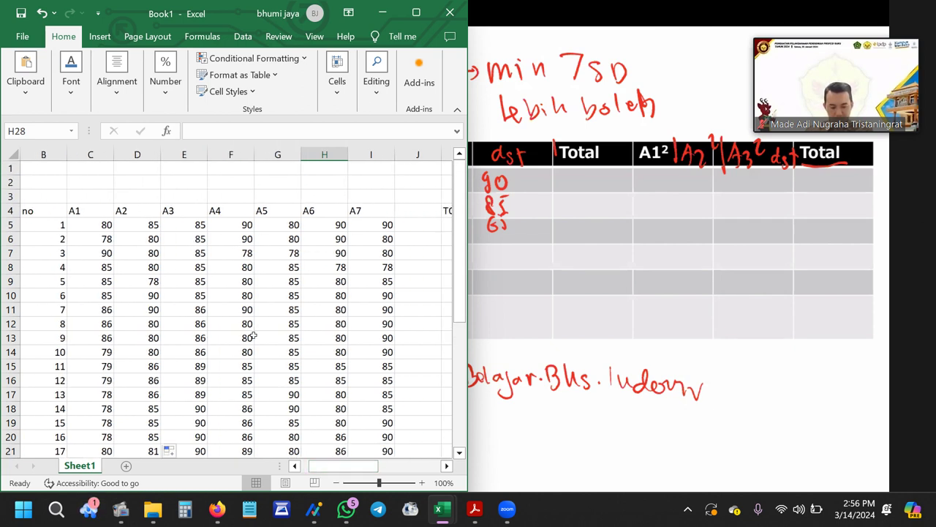
pyautogui.keyDown('ctrl'); pyautogui.scroll(-2, 218, 294); pyautogui.keyUp('ctrl')
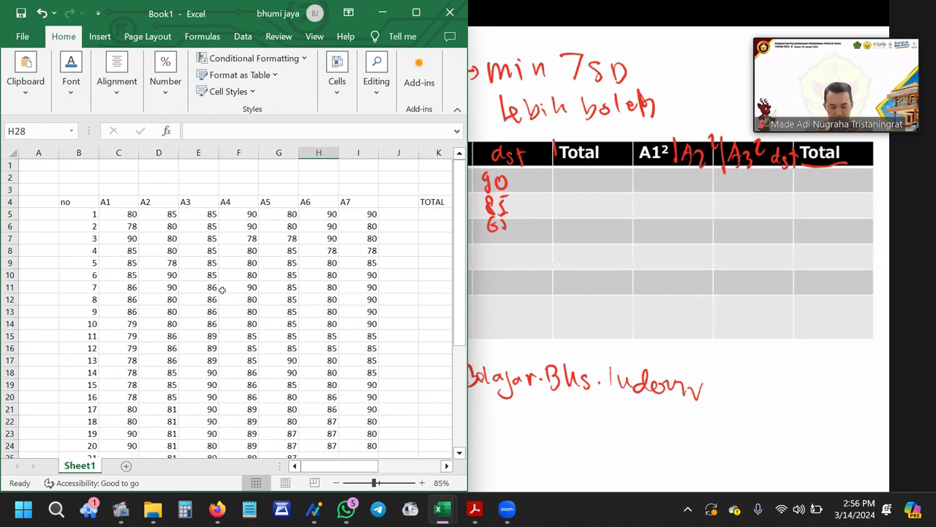
pyautogui.keyDown('ctrl'); pyautogui.scroll(-1, 241, 292); pyautogui.keyUp('ctrl')
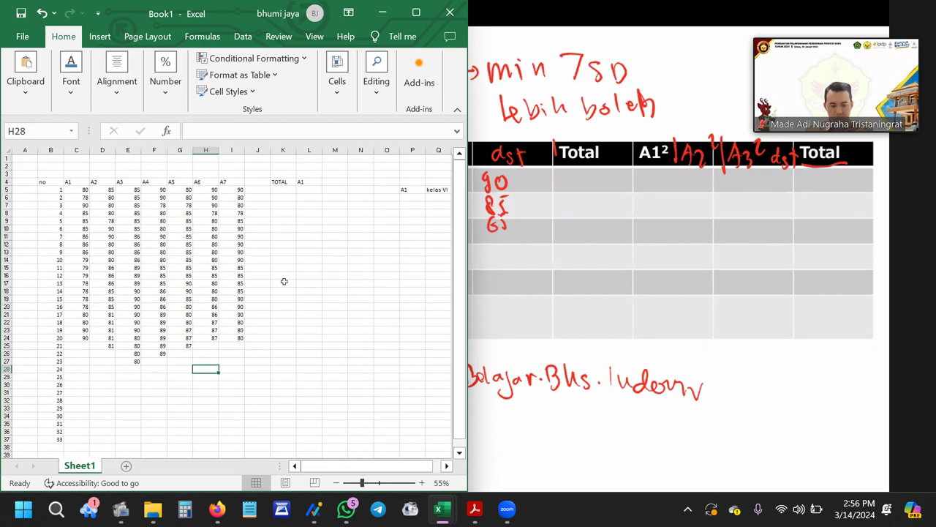
pyautogui.click(306, 294)
pyautogui.click(278, 352)
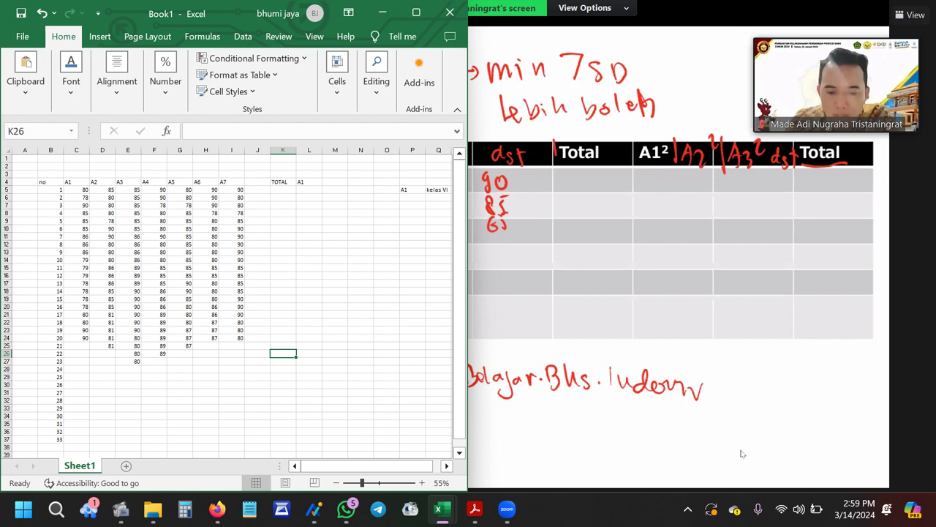
# Switch the computer's Wi-Fi connection to the GM Hotspot network and return to the Zoom meeting.
pyautogui.click(781, 505)
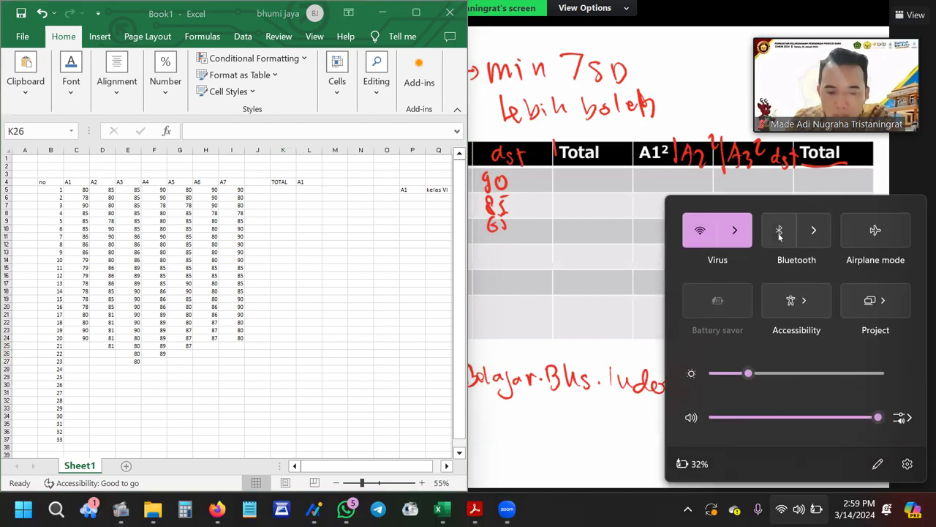
pyautogui.click(748, 240)
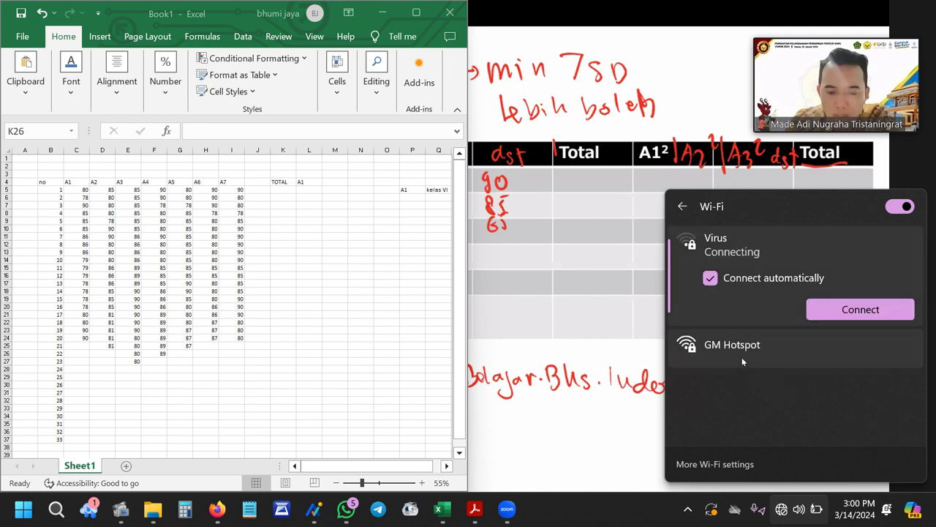
pyautogui.click(742, 354)
pyautogui.click(854, 351)
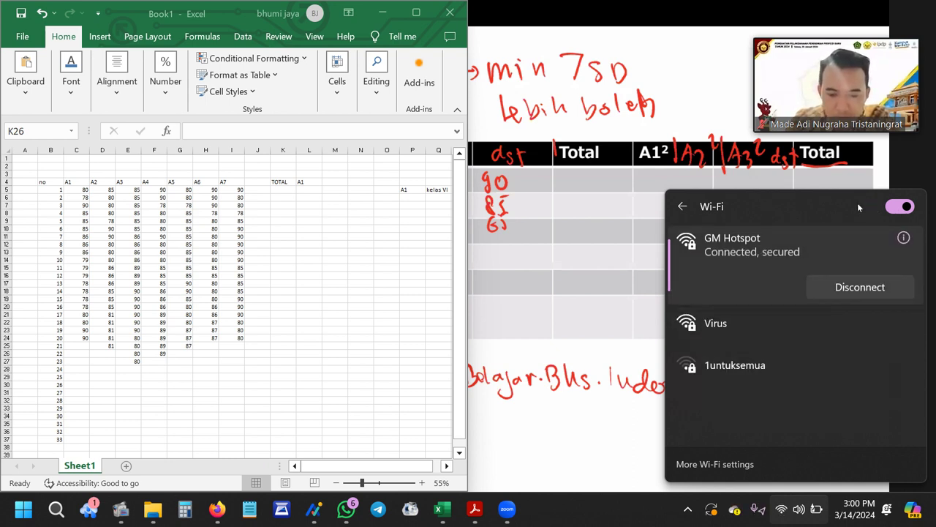
pyautogui.click(682, 206)
pyautogui.click(649, 263)
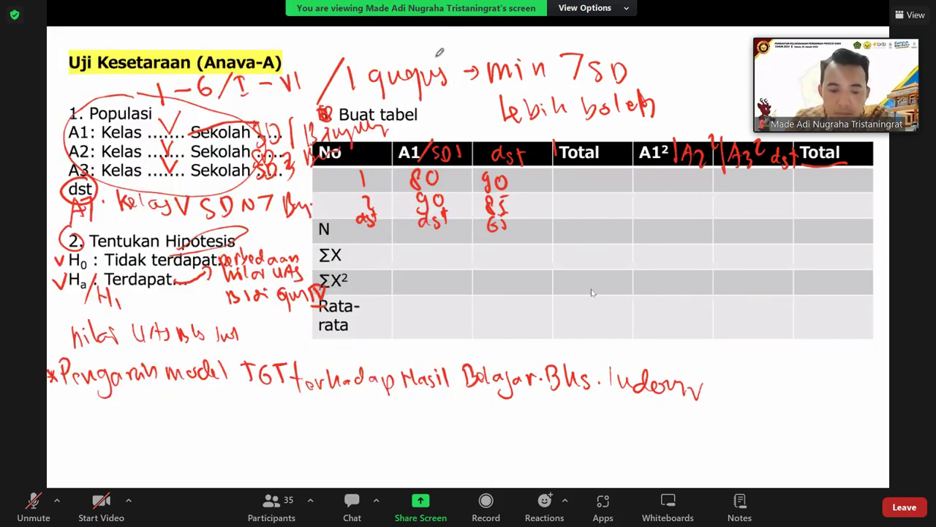
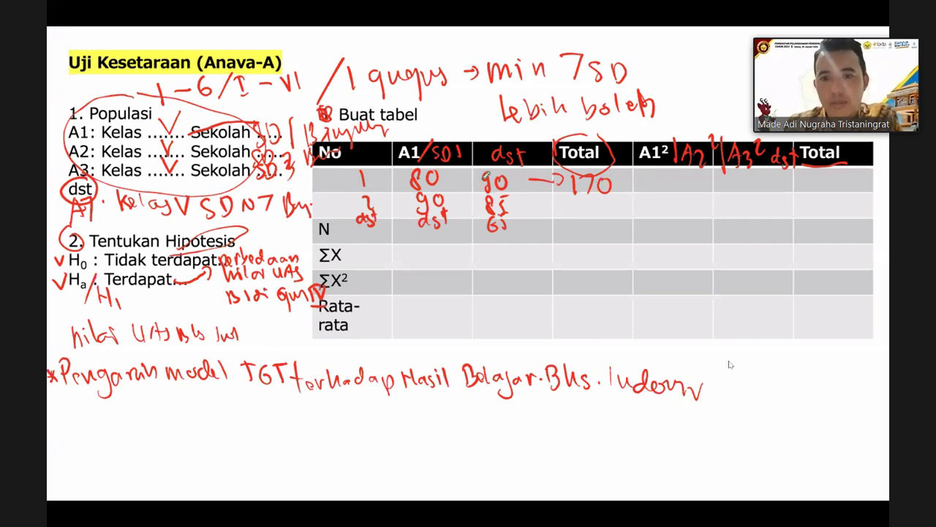
# Annotate the shared slide's first table row with an arc from 80 to A1², 6400 and dst below it, and a tick under the last Total.
pyautogui.moveTo(447, 172)
pyautogui.mouseDown()
pyautogui.moveTo(468, 138)
pyautogui.moveTo(521, 119)
pyautogui.moveTo(589, 117)
pyautogui.moveTo(638, 143)
pyautogui.moveTo(639, 164)
pyautogui.mouseUp()
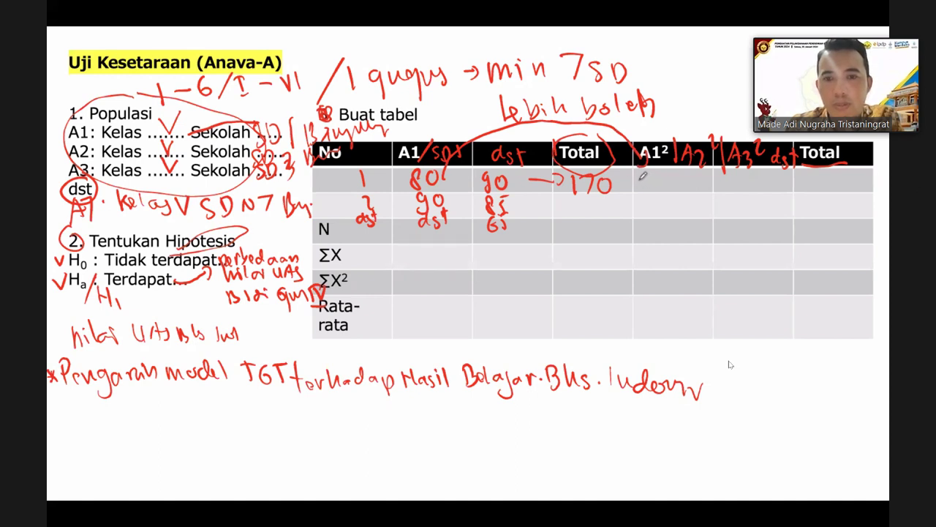
pyautogui.moveTo(646, 175)
pyautogui.mouseDown()
pyautogui.moveTo(642, 184)
pyautogui.moveTo(723, 189)
pyautogui.mouseUp()
pyautogui.moveTo(732, 178)
pyautogui.mouseDown()
pyautogui.moveTo(727, 189)
pyautogui.moveTo(743, 191)
pyautogui.mouseUp()
pyautogui.moveTo(736, 178); pyautogui.dragTo(751, 175)
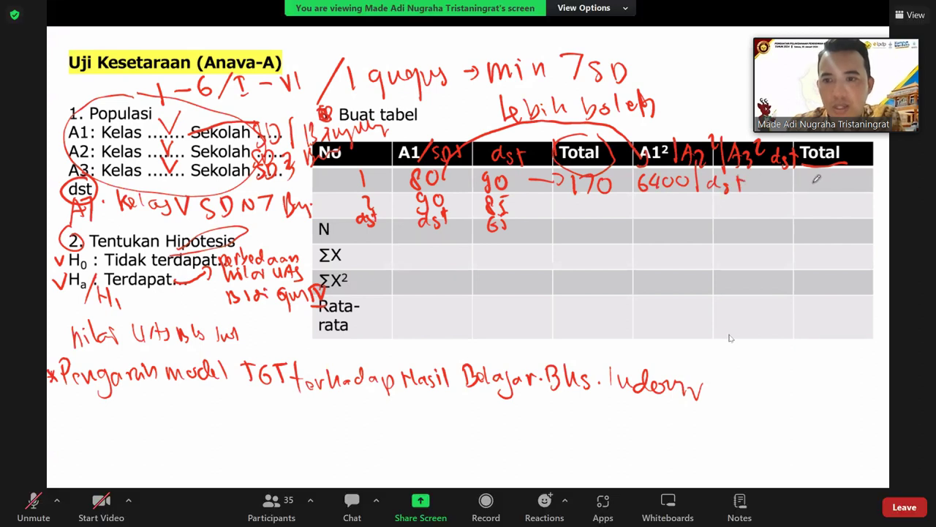
pyautogui.moveTo(818, 179); pyautogui.dragTo(839, 174)
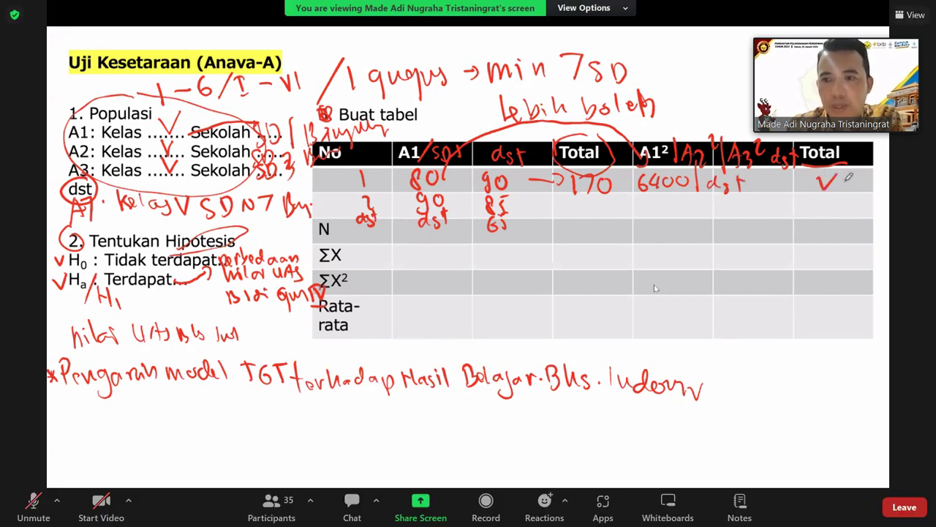
# Exit the meeting's full-screen view and switch the microphone on and back off.
pyautogui.press('Escape')
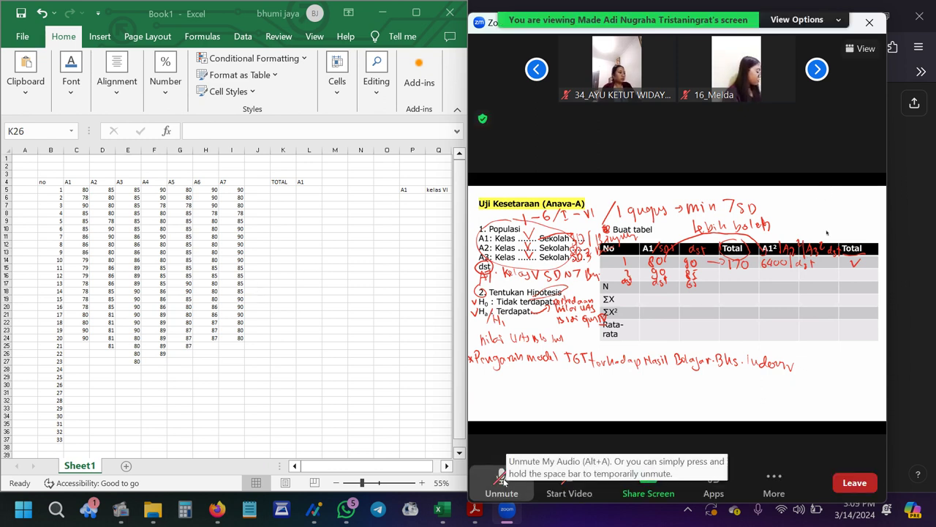
pyautogui.click(503, 479)
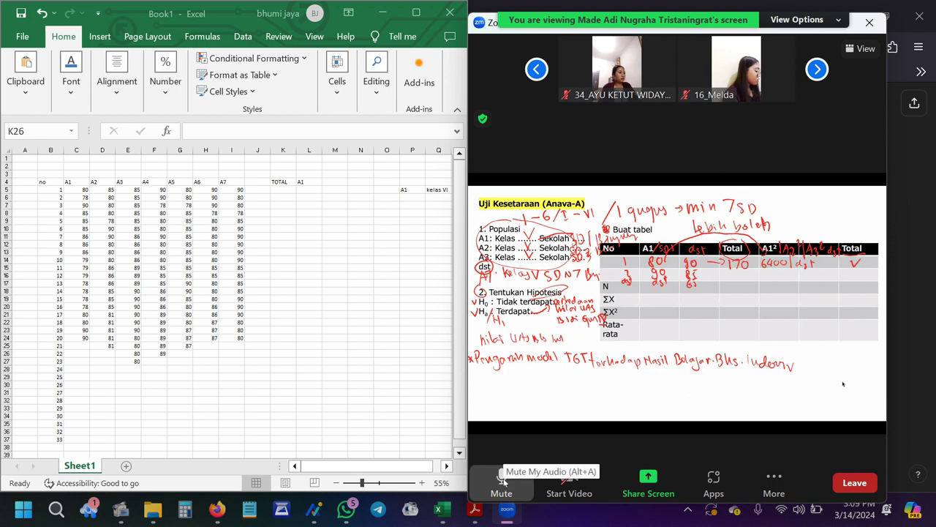
pyautogui.click(503, 480)
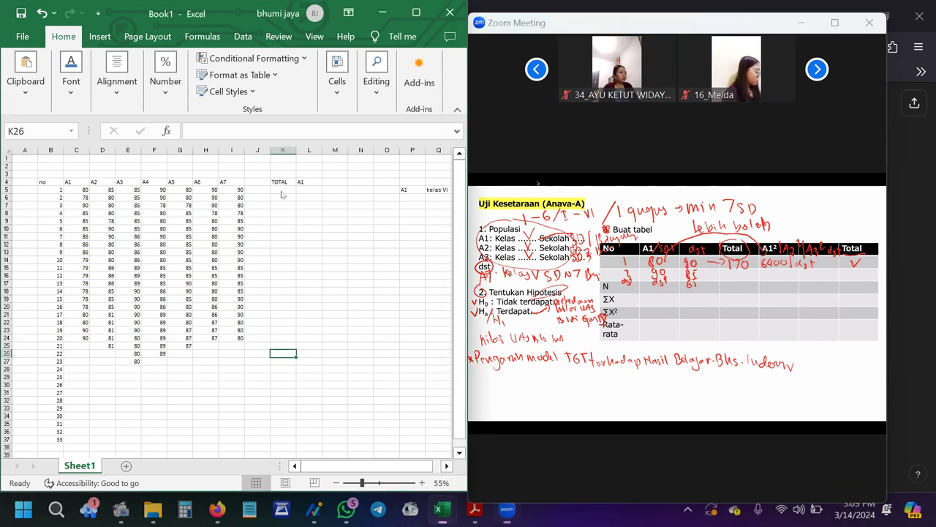
# Delete the empty column J between the A7 and TOTAL columns in the Excel score table.
pyautogui.click(258, 150)
pyautogui.rightClick(259, 148)
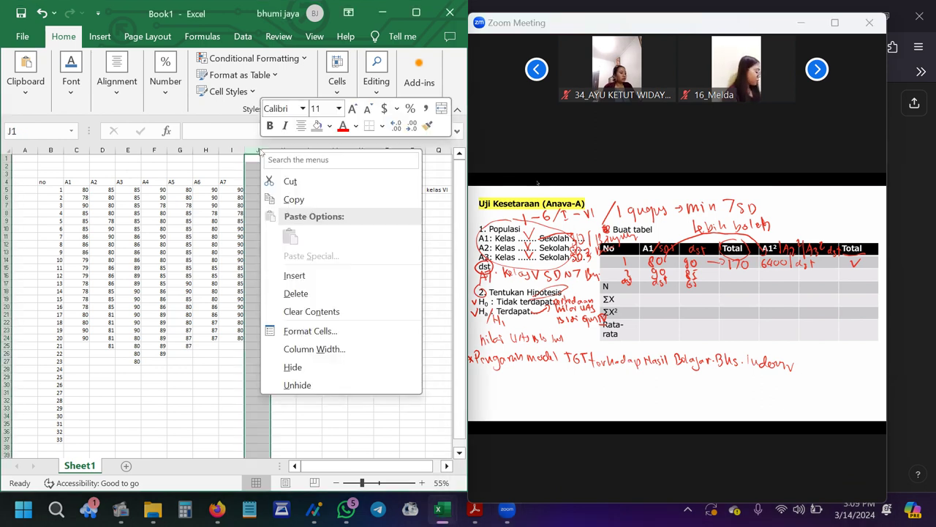
pyautogui.click(296, 291)
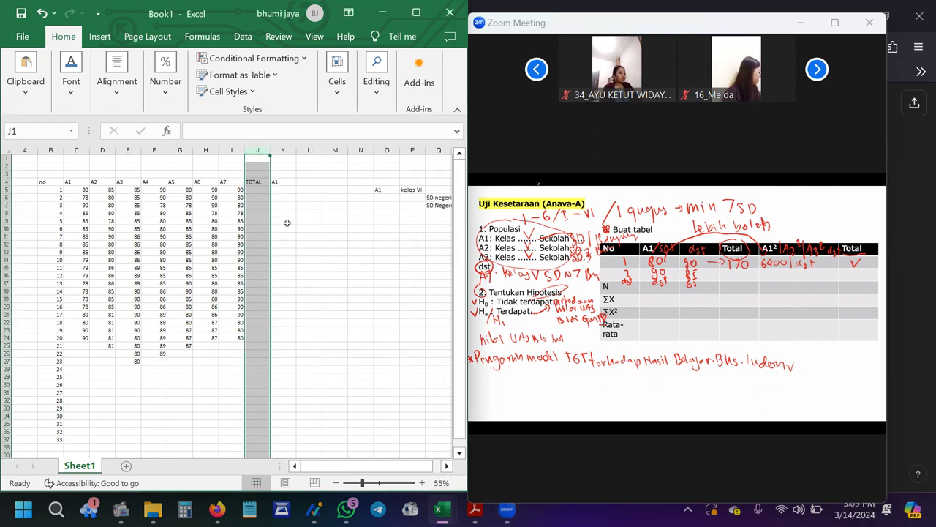
pyautogui.click(285, 221)
pyautogui.click(258, 205)
# Enter the formula =SUM(C5:I5) in J5 under TOTAL and fill it down to J27.
pyautogui.click(256, 188)
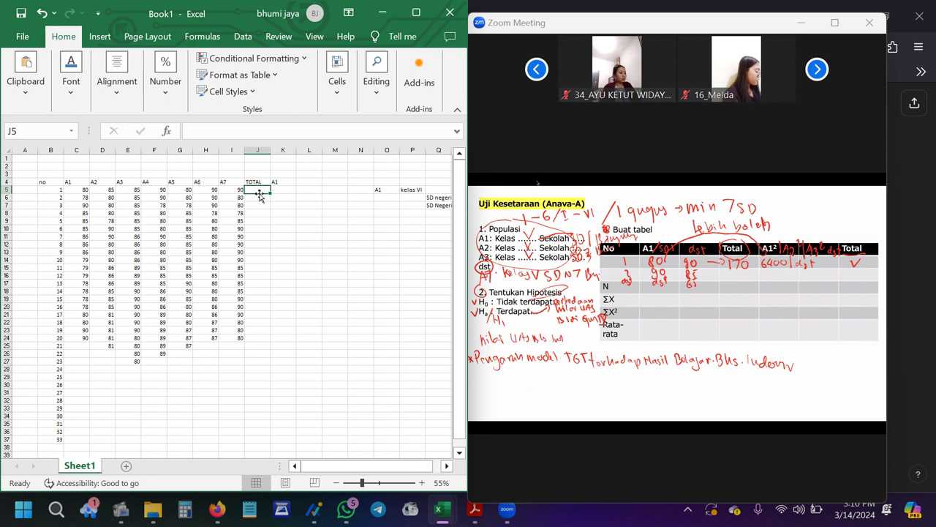
pyautogui.write('SUM=')
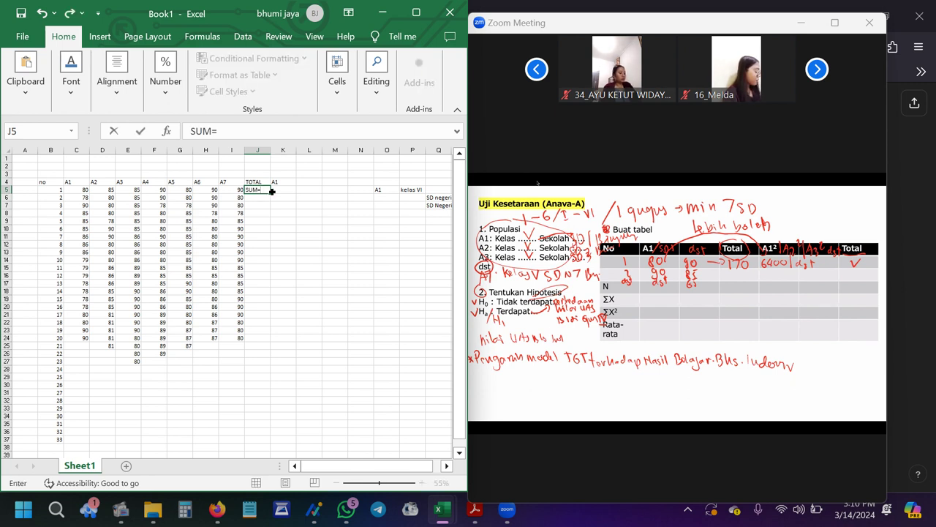
pyautogui.press('BackSpace')
pyautogui.press('BackSpace')
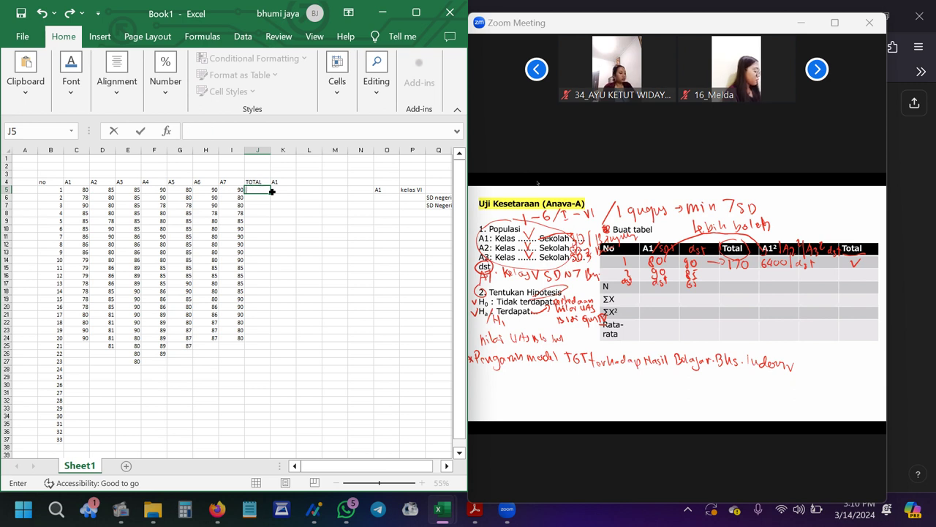
pyautogui.write('=SUM')
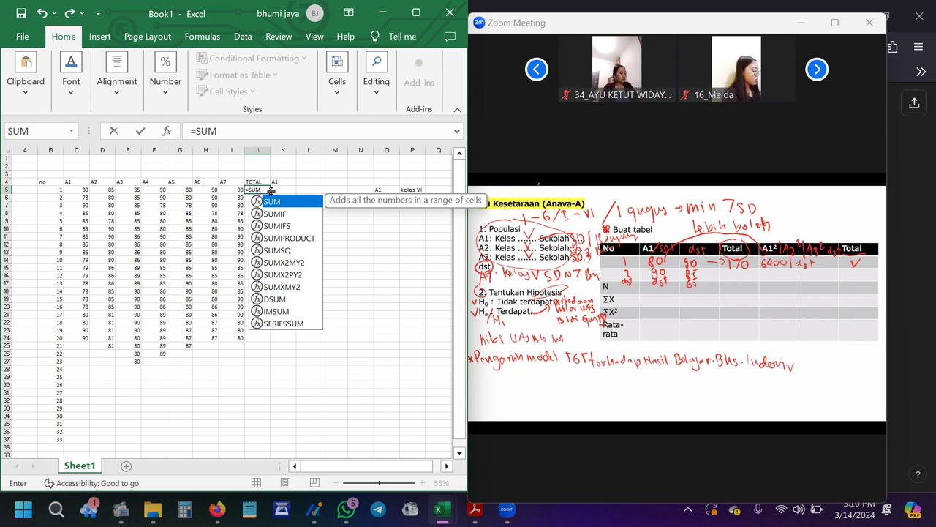
pyautogui.write('(')
pyautogui.moveTo(79, 189); pyautogui.dragTo(228, 189)
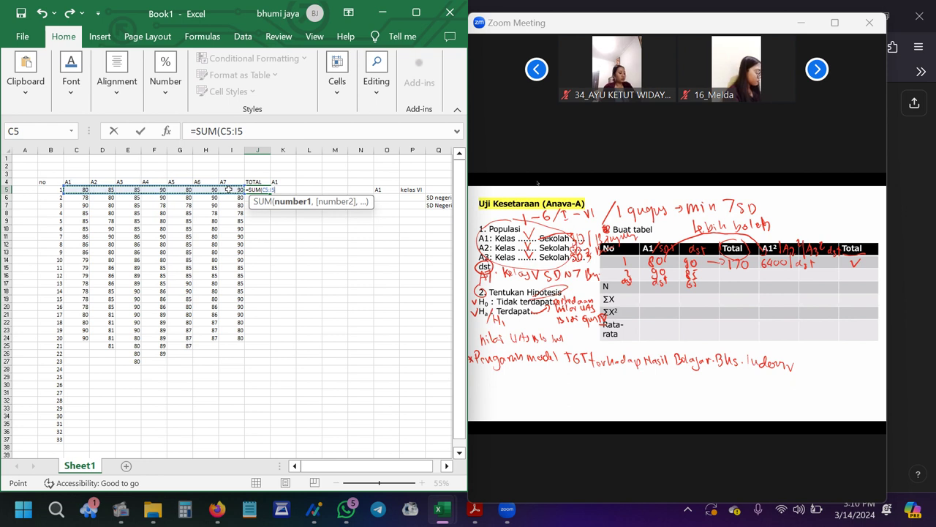
pyautogui.write(')')
pyautogui.press('Return')
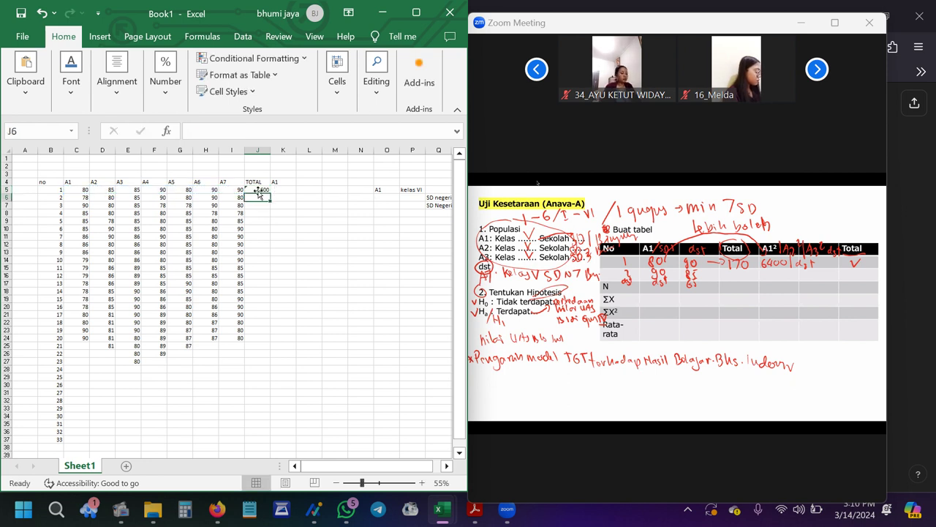
pyautogui.click(259, 189)
pyautogui.moveTo(269, 193); pyautogui.dragTo(253, 363)
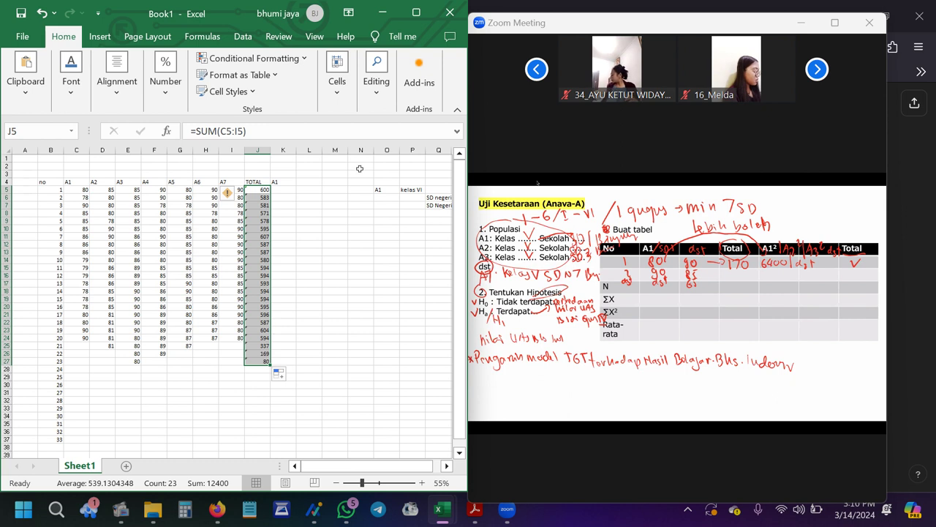
pyautogui.click(283, 189)
pyautogui.click(286, 182)
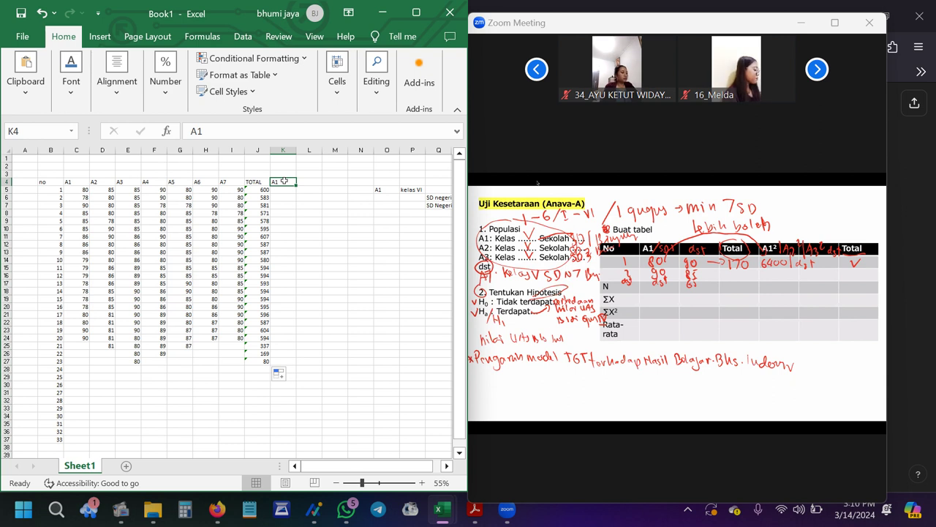
pyautogui.click(164, 95)
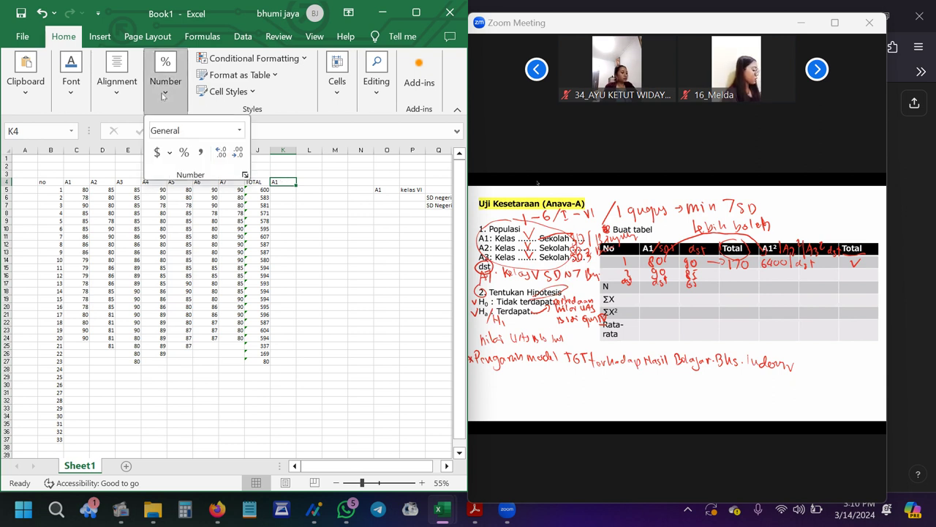
pyautogui.click(164, 95)
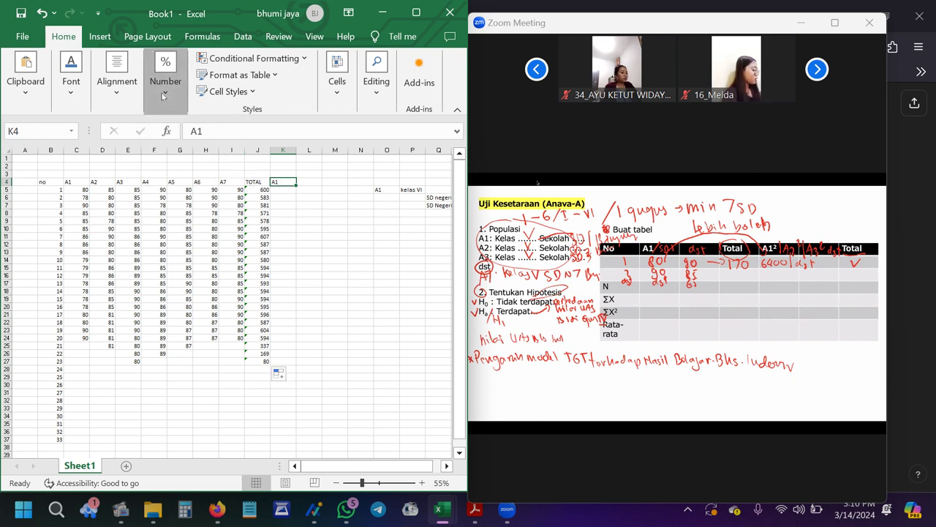
# Maximize the Excel window and reselect the A1 heading in K4, leaving its text unedited.
pyautogui.doubleClick(286, 181)
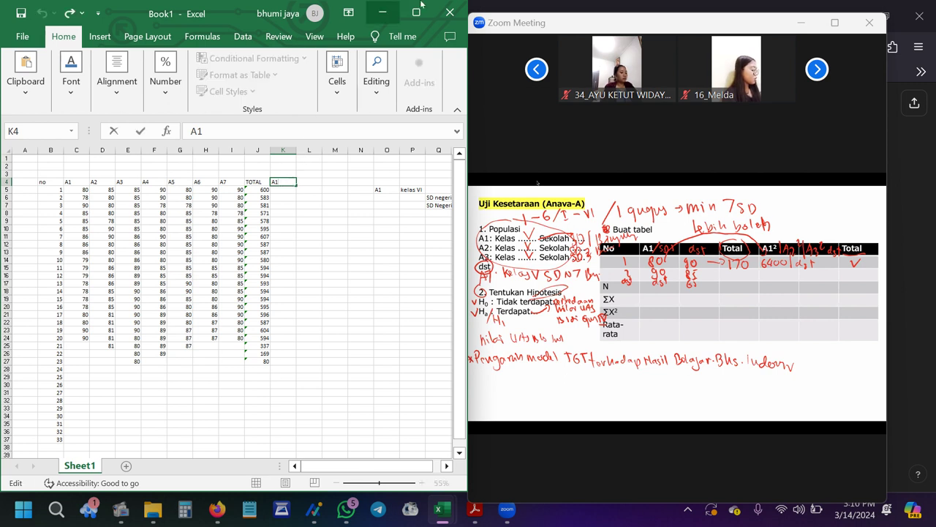
pyautogui.click(424, 20)
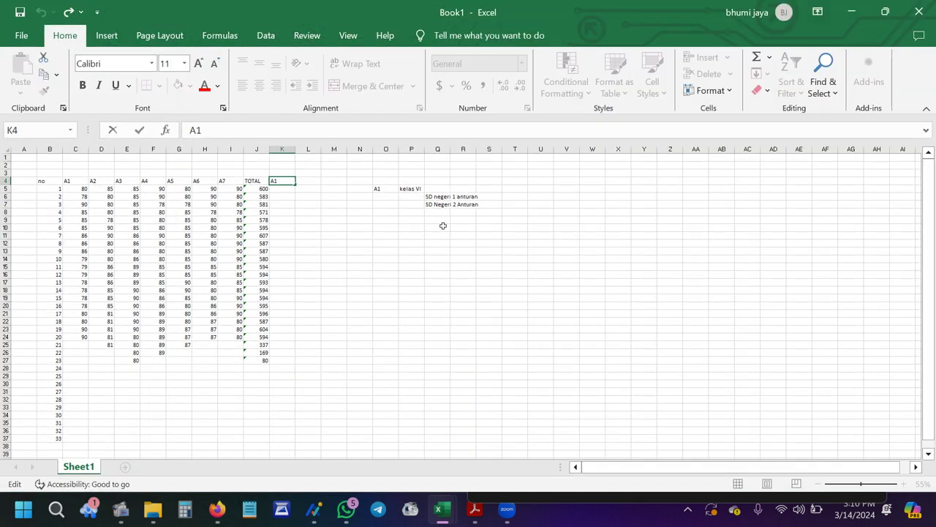
pyautogui.click(377, 275)
pyautogui.click(282, 180)
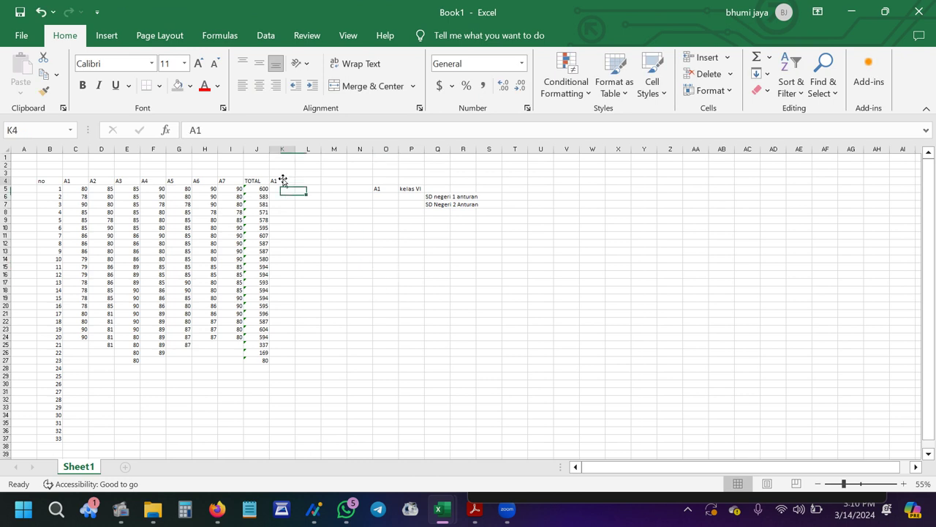
# Look through the text objects, the Insert Function list and the spelling check for a way to write A1 squared in K4.
pyautogui.click(107, 37)
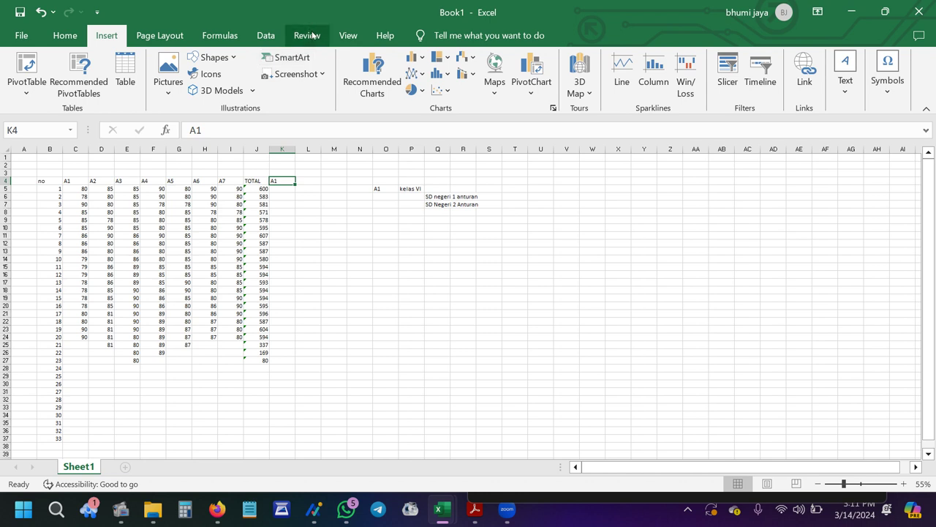
pyautogui.click(845, 80)
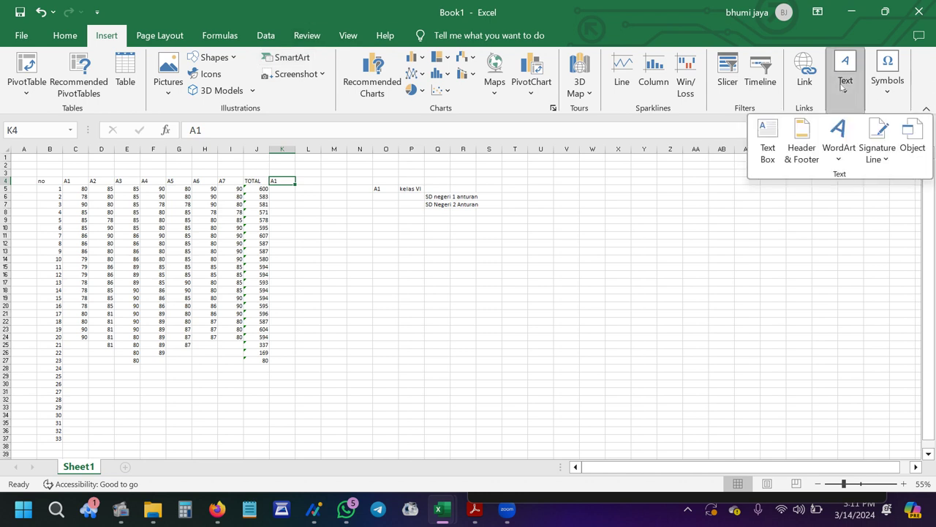
pyautogui.click(219, 35)
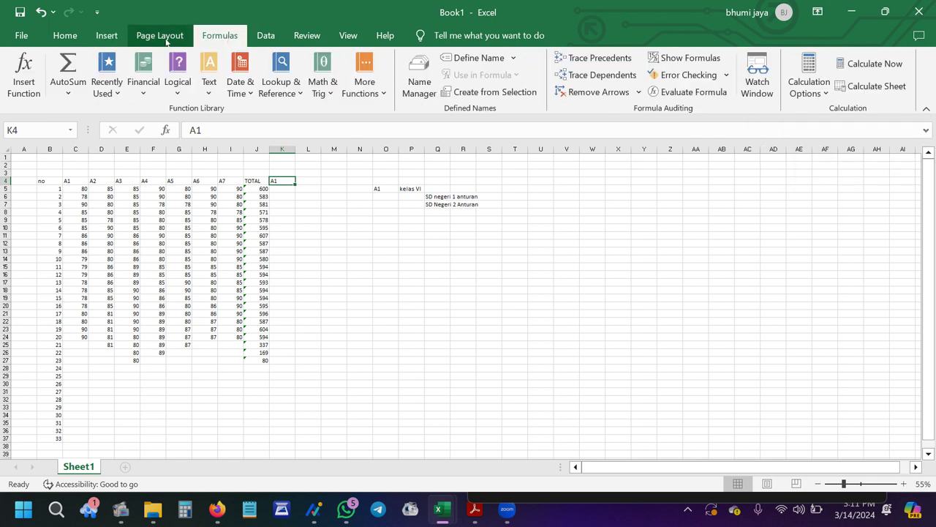
pyautogui.click(21, 95)
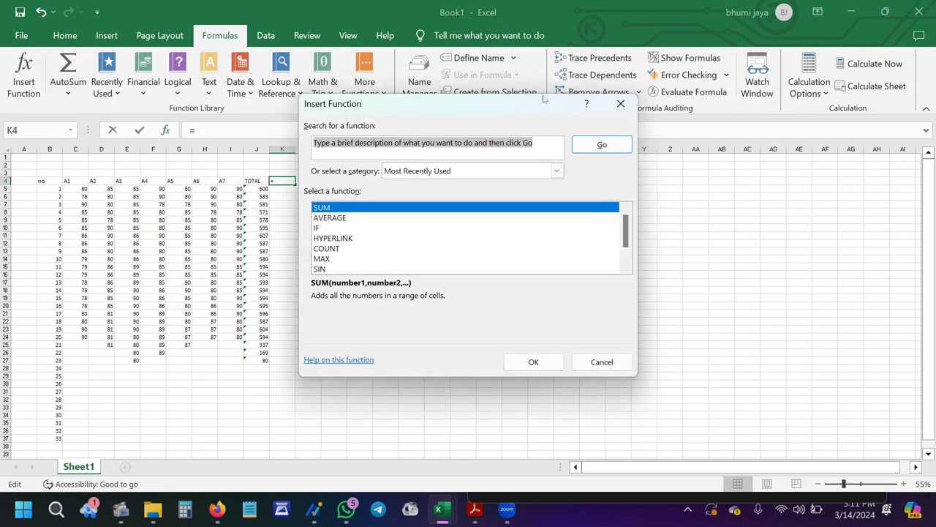
pyautogui.click(621, 105)
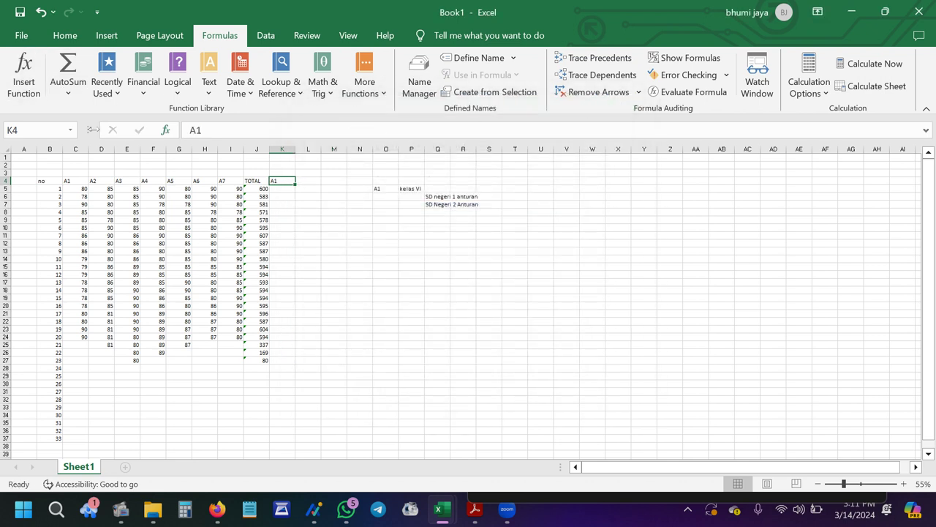
pyautogui.click(271, 42)
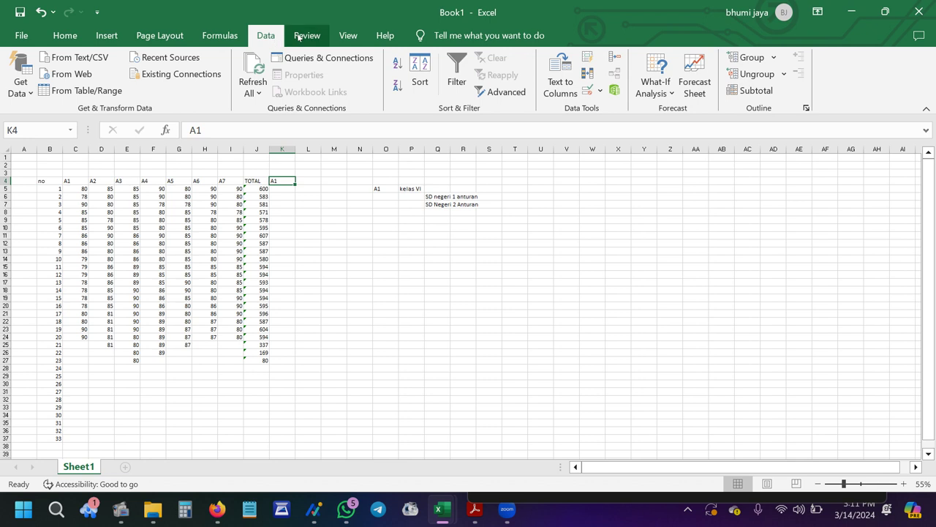
pyautogui.click(298, 38)
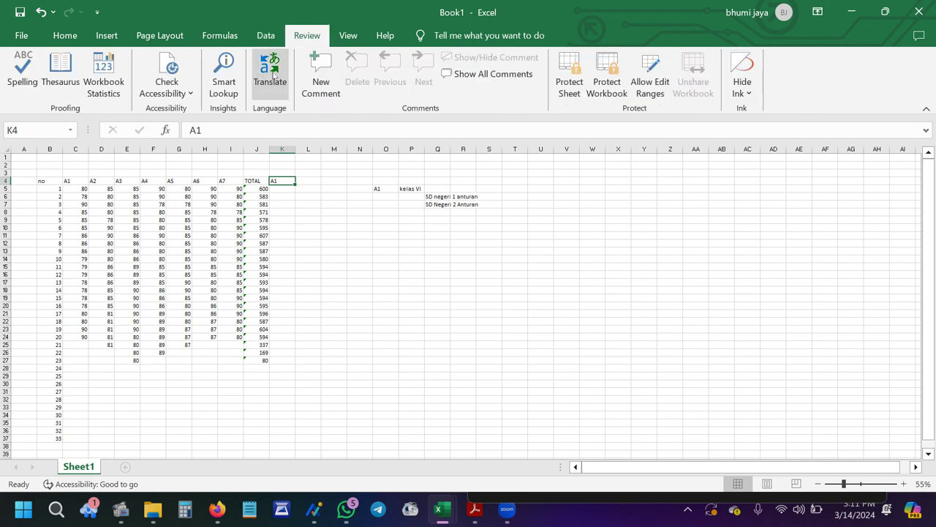
pyautogui.click(28, 69)
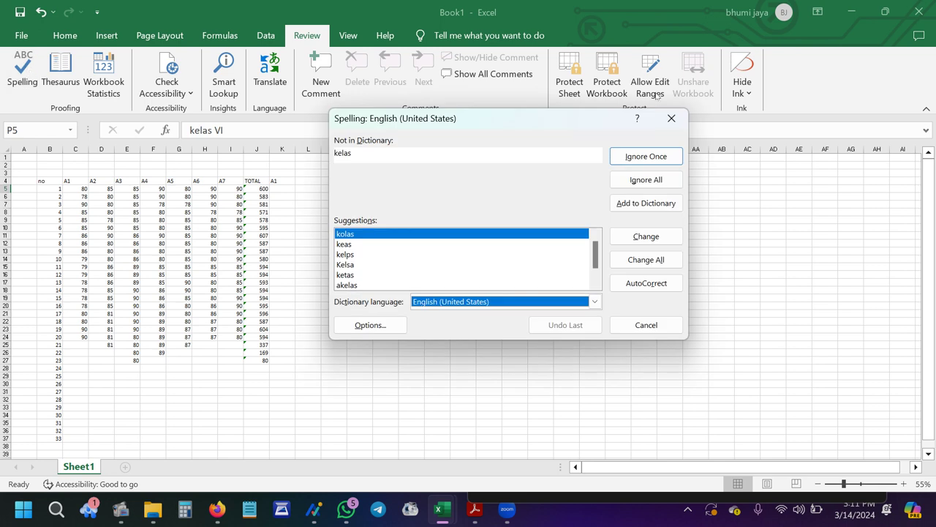
pyautogui.click(663, 121)
# Browse the Math & Trig functions for one that squares a value.
pyautogui.click(107, 35)
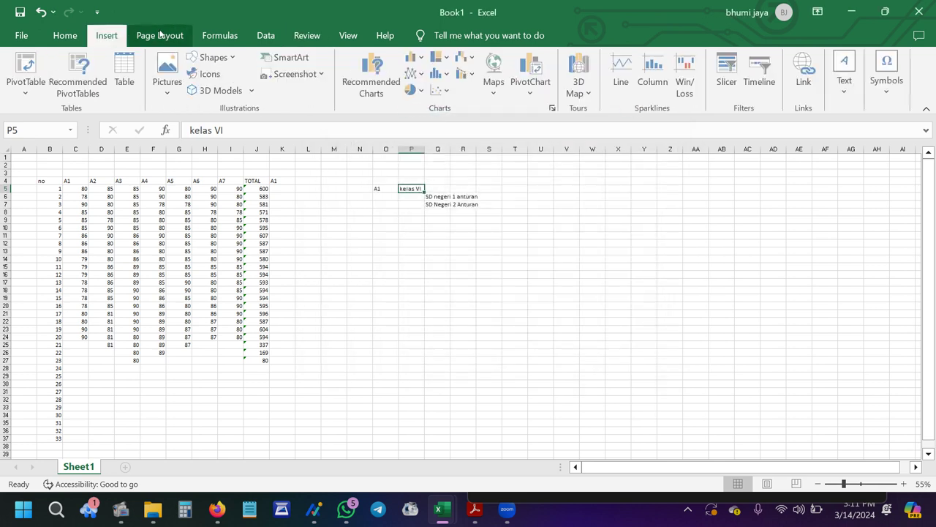
pyautogui.click(164, 35)
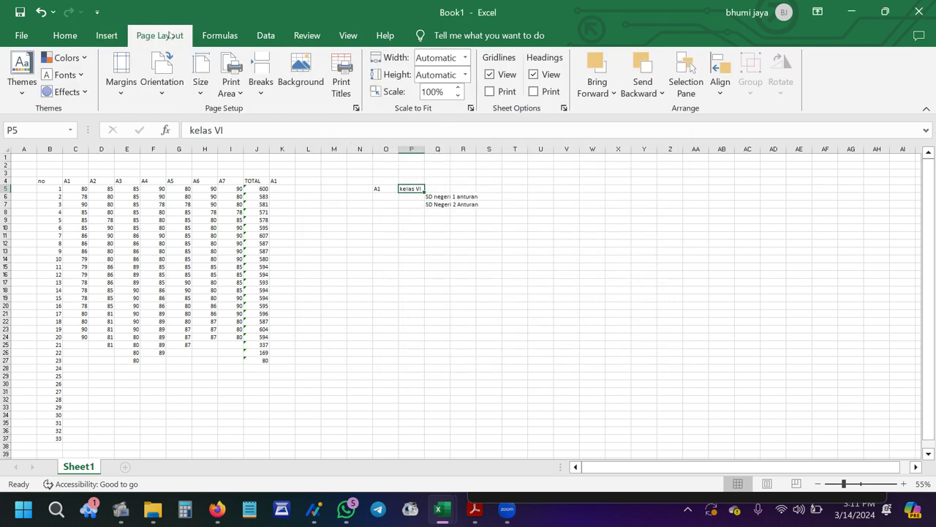
pyautogui.click(218, 35)
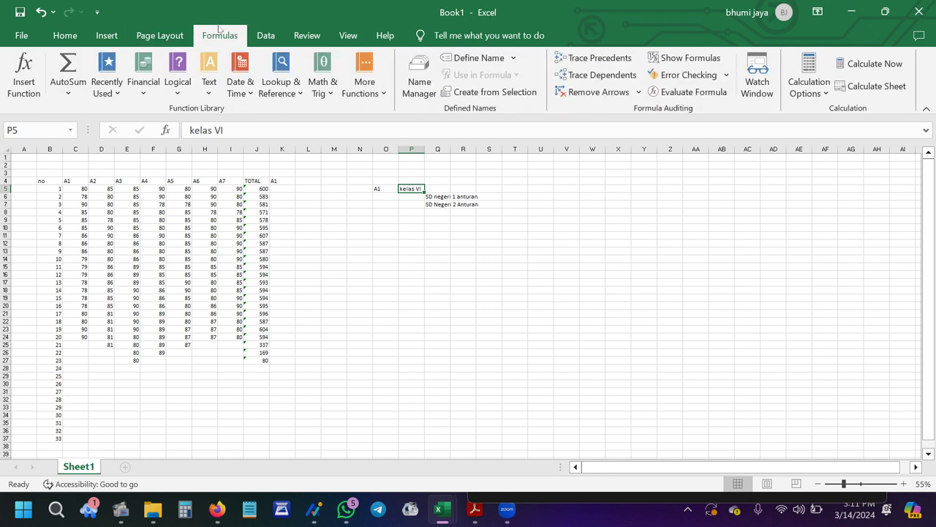
pyautogui.click(338, 94)
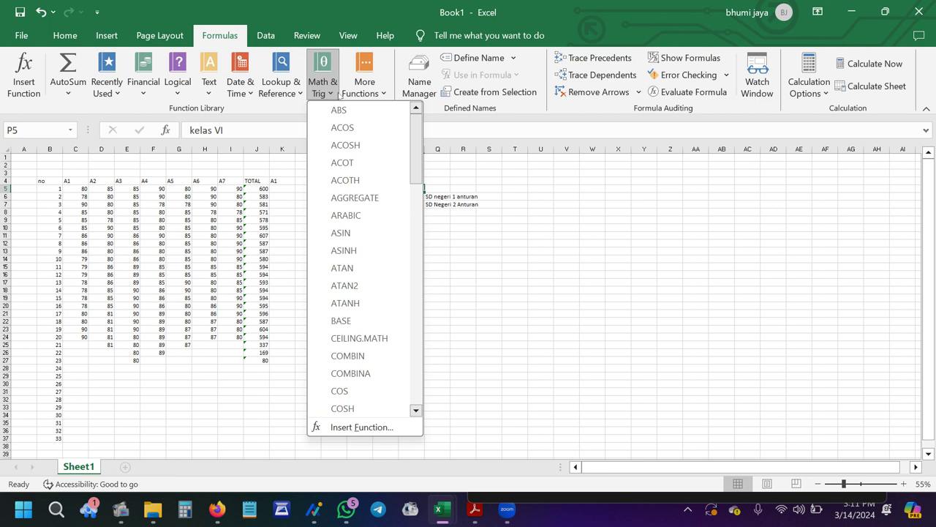
pyautogui.scroll(-4, 399, 236)
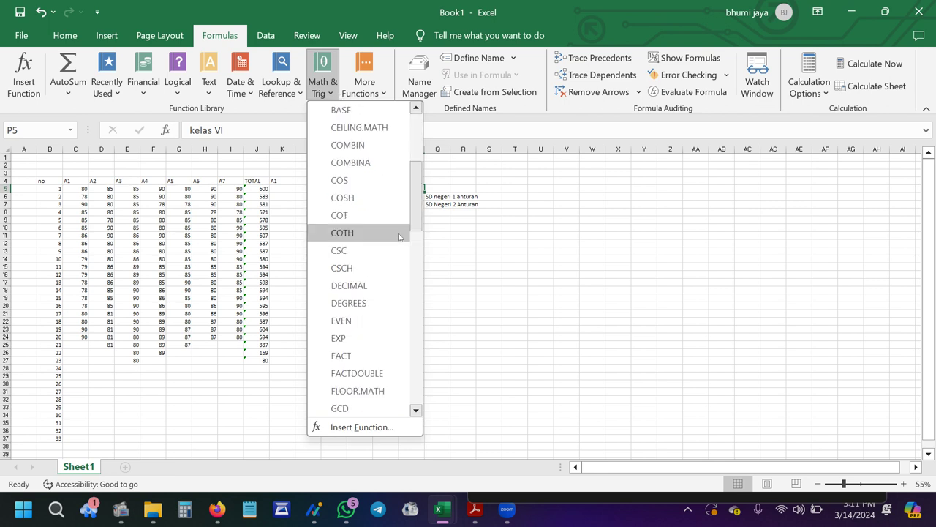
pyautogui.scroll(-15, 380, 230)
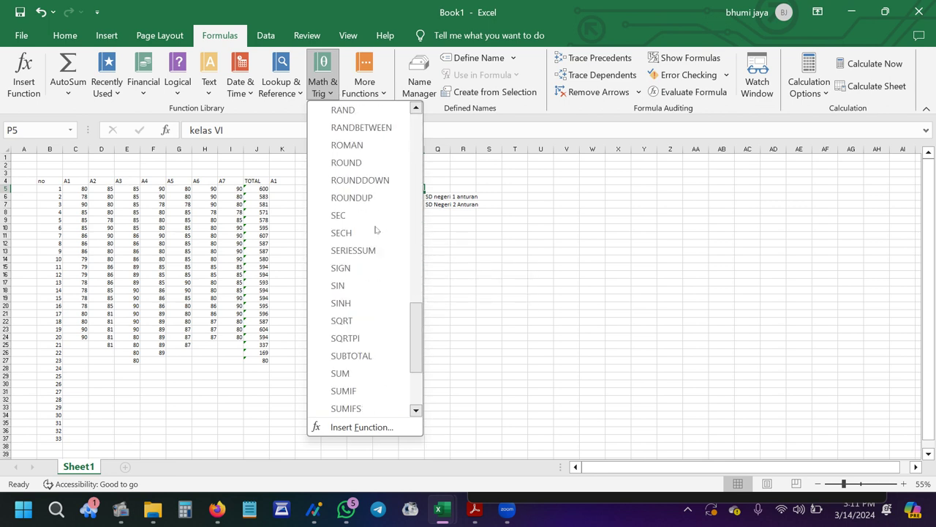
pyautogui.scroll(6, 375, 230)
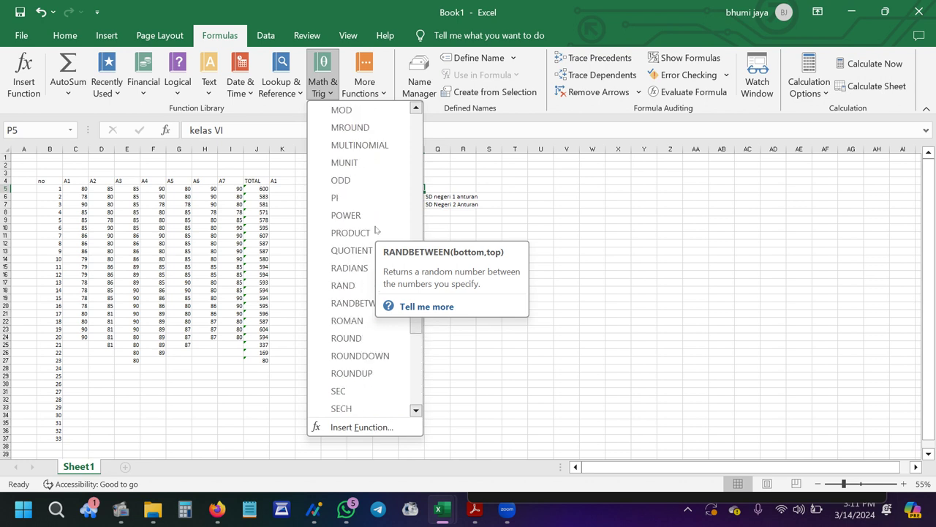
pyautogui.scroll(1, 376, 230)
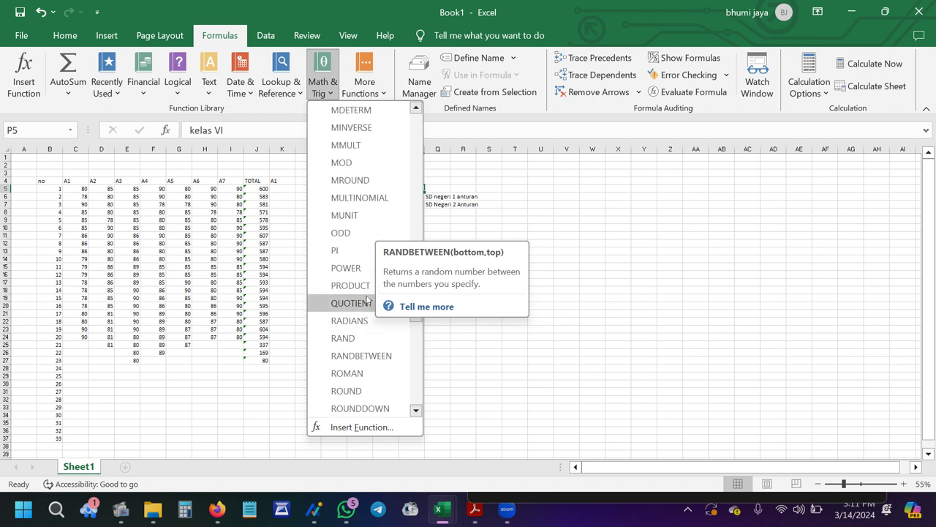
pyautogui.click(316, 19)
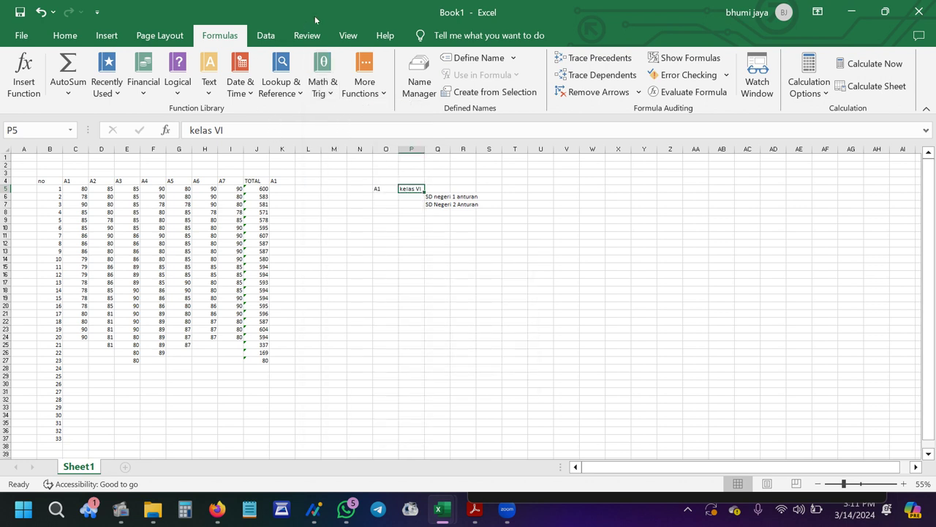
# Enter =C5* in K5 under the A1 heading beside TOTAL and accept the suggested correction to =C5.
pyautogui.click(284, 180)
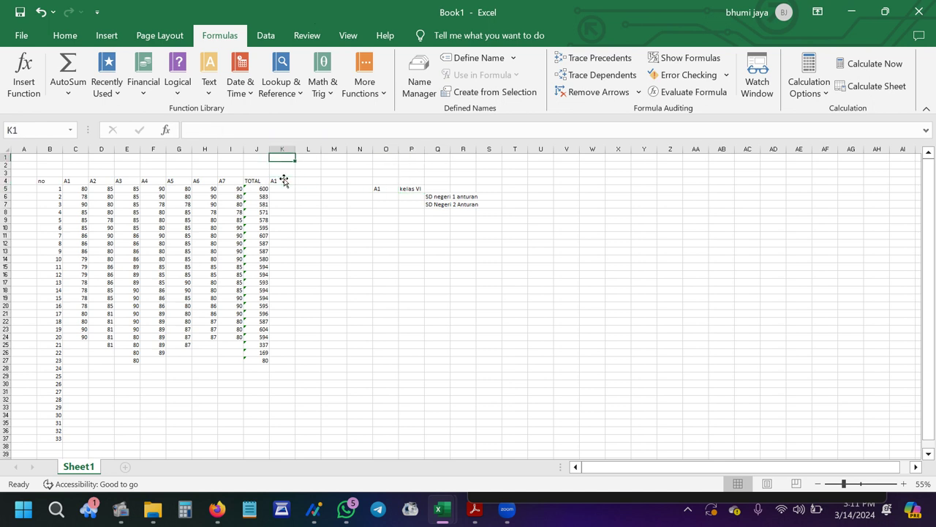
pyautogui.click(279, 188)
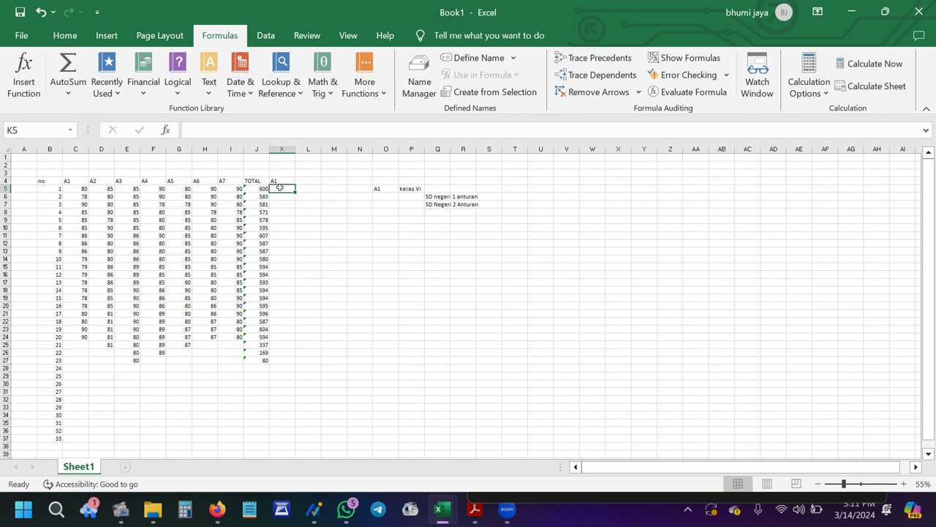
pyautogui.write('=')
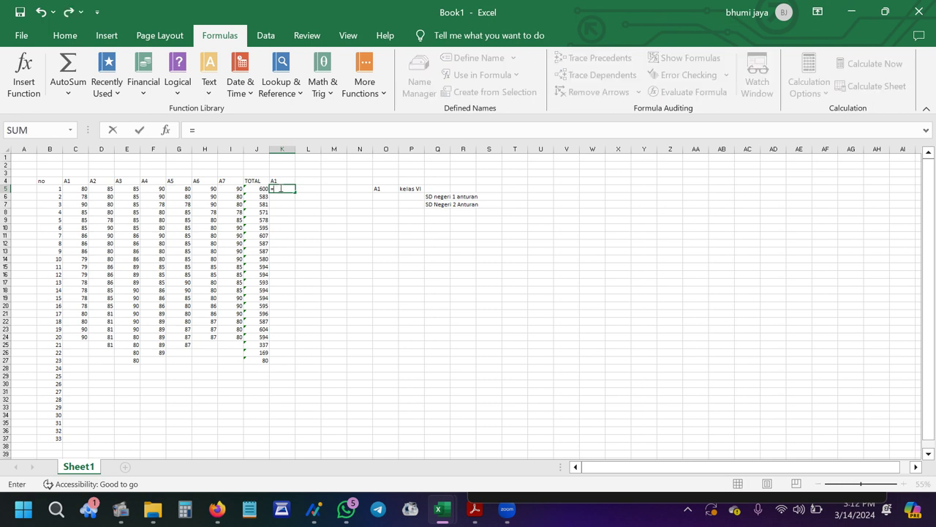
pyautogui.click(82, 189)
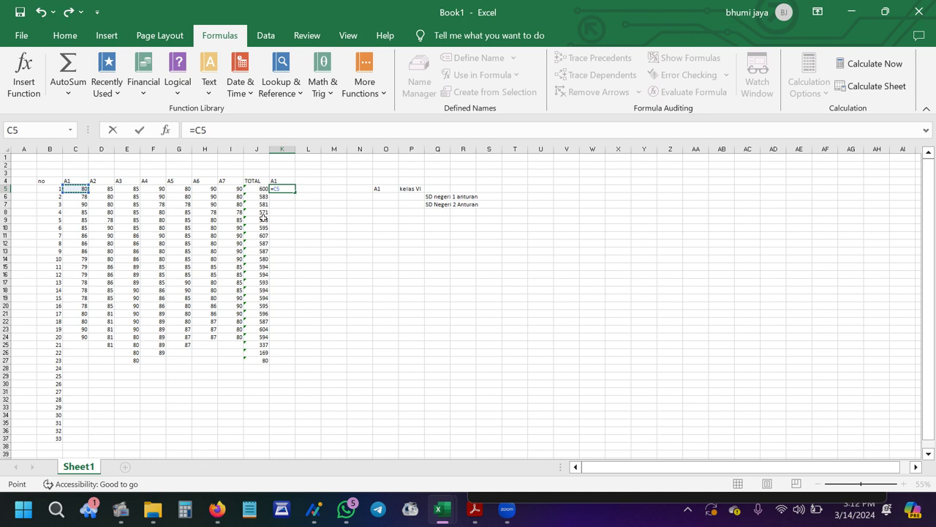
pyautogui.write('*')
pyautogui.press('Return')
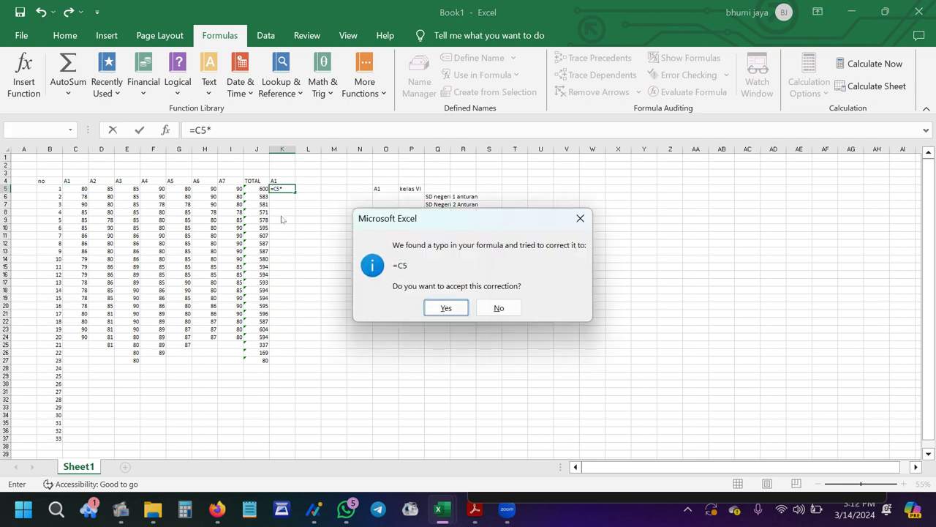
pyautogui.click(466, 308)
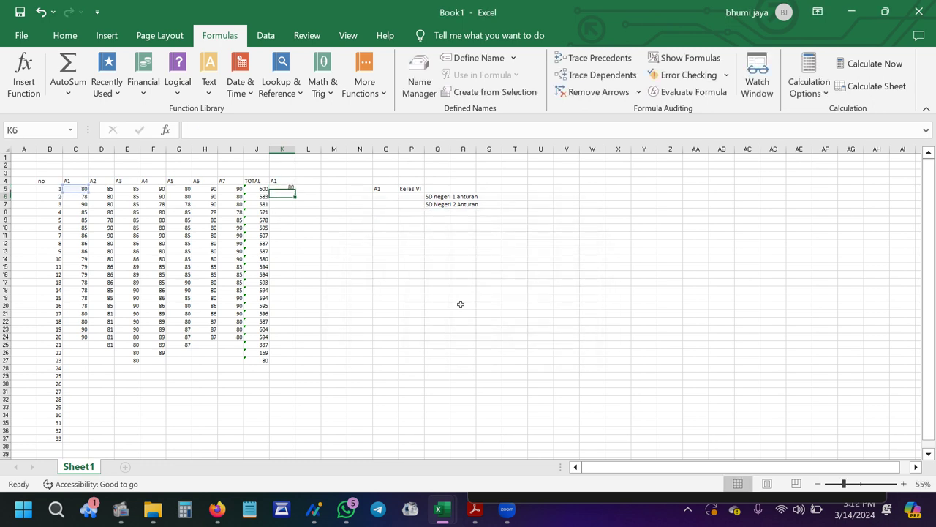
pyautogui.click(289, 190)
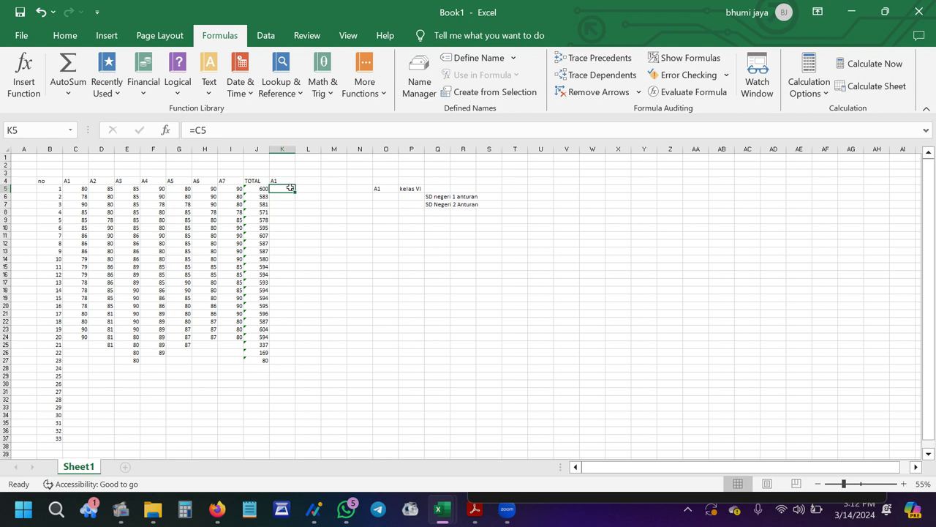
pyautogui.click(290, 178)
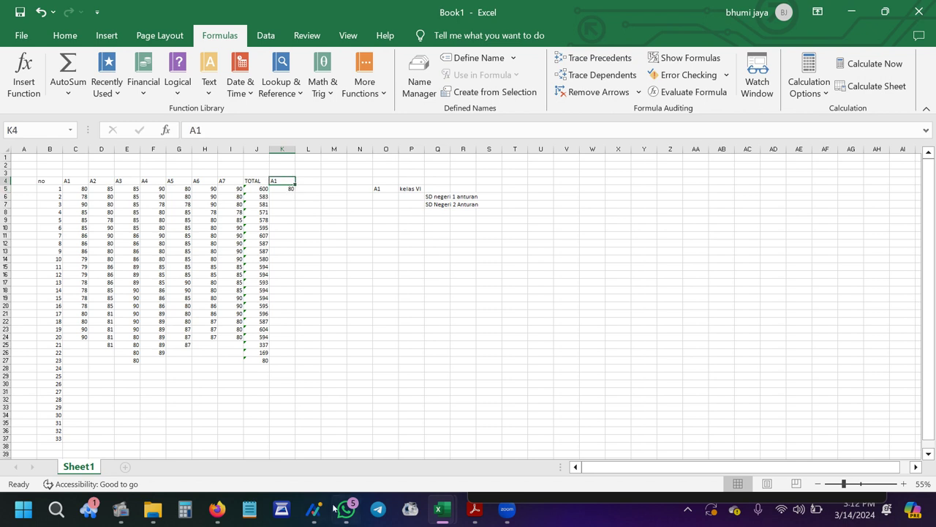
pyautogui.moveTo(120, 518)
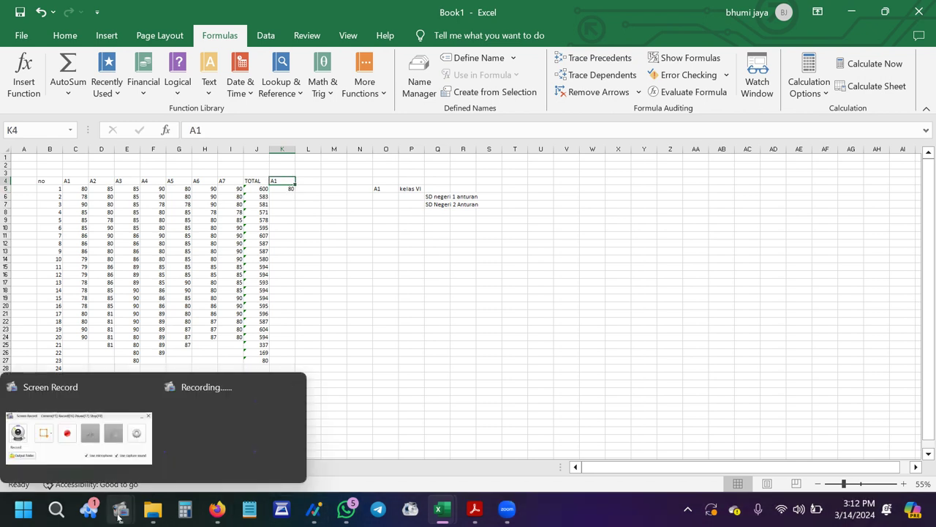